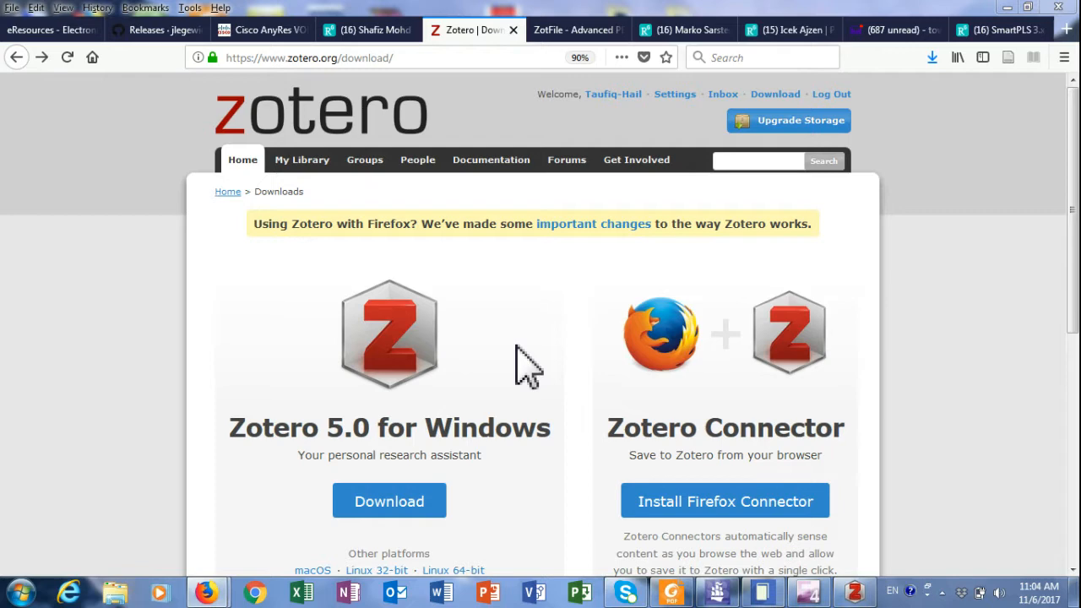
Open the list of third-party plugins linked from the Zotero download page.
left_click_drag(1073, 330, 1076, 515)
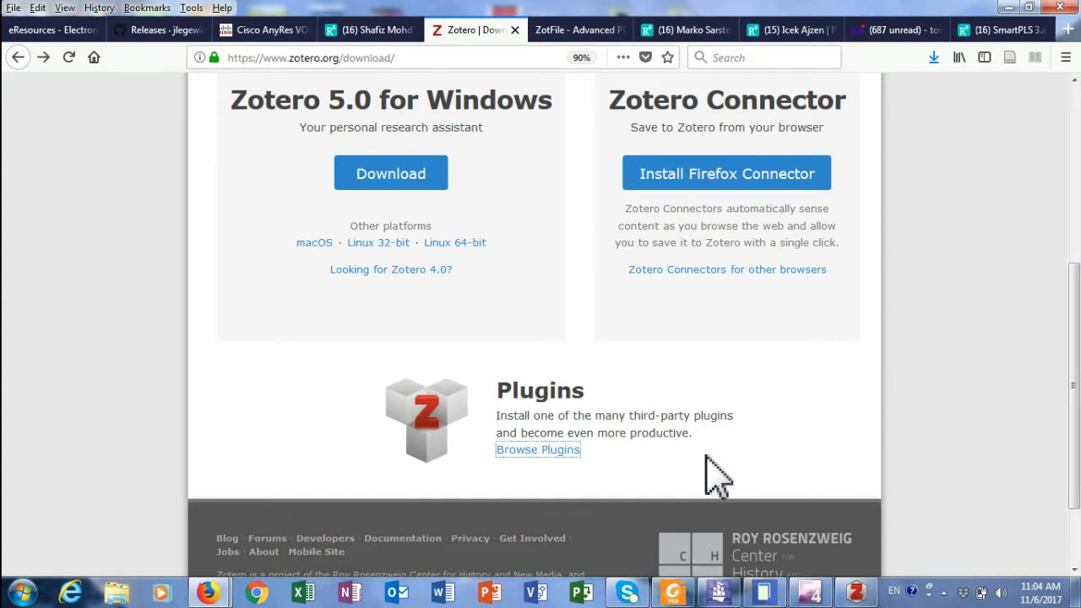
double_click(536, 387)
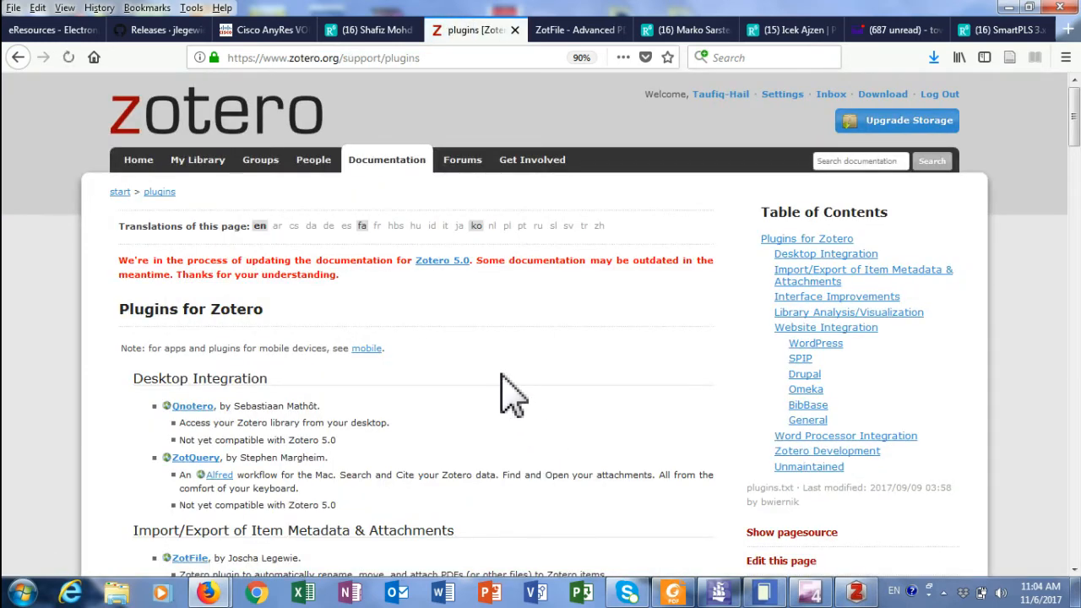
Look through the plugin categories and check the Desktop Integration plugins' compatibility notes for Zotero 5.0.
scroll(512, 395, "down", 4)
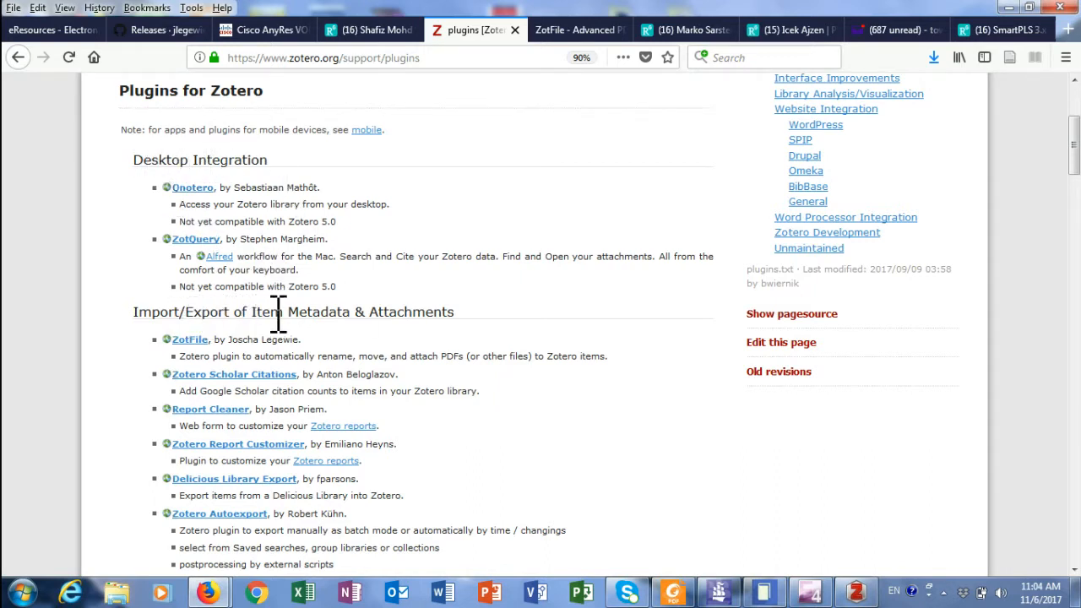
scroll(430, 314, "down", 15)
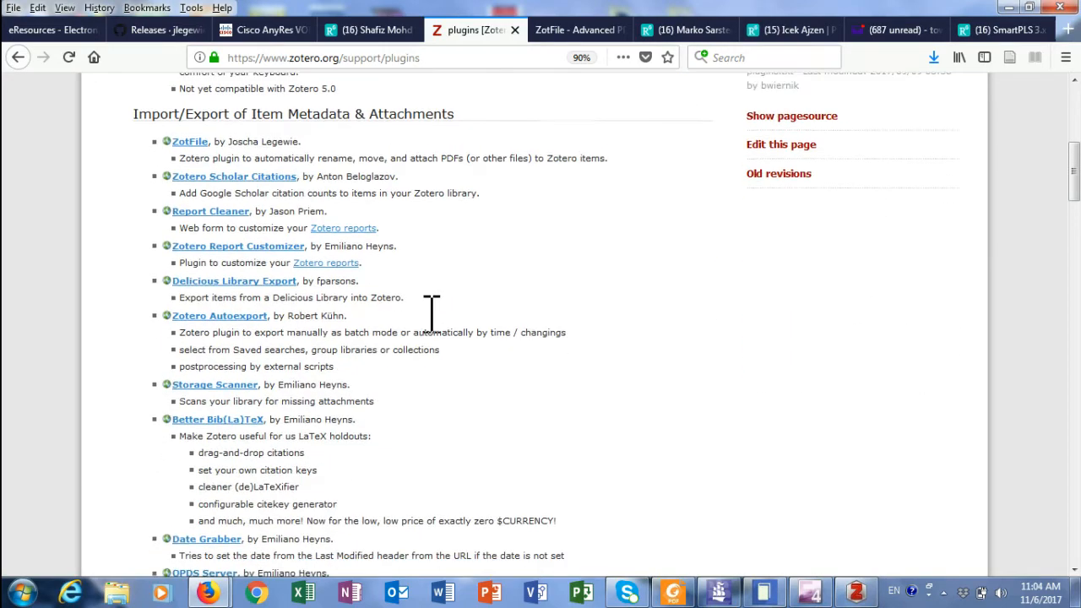
scroll(426, 314, "up", 1)
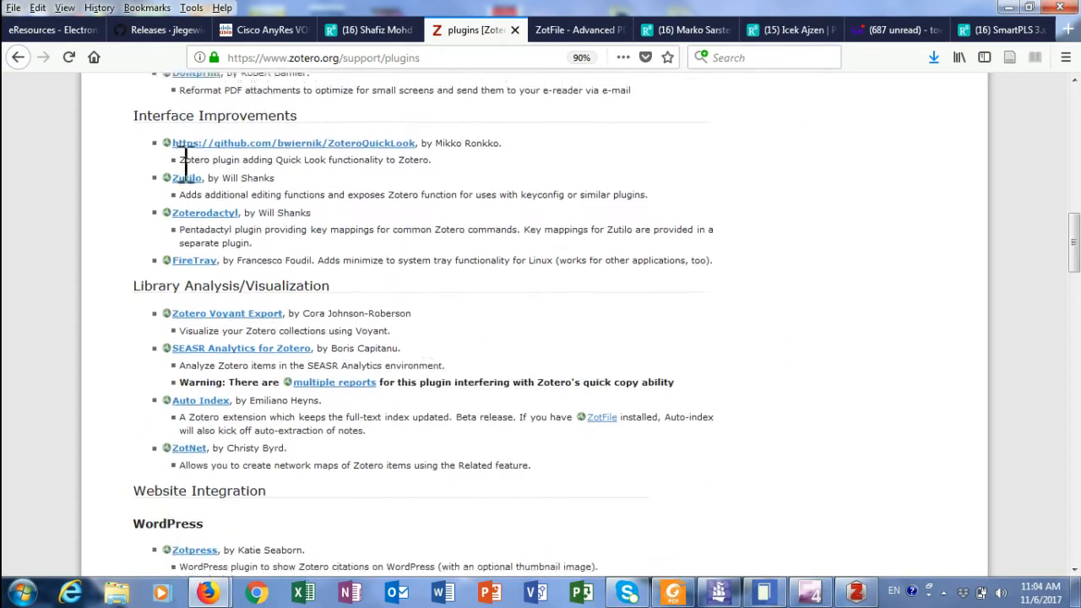
scroll(342, 337, "down", 6)
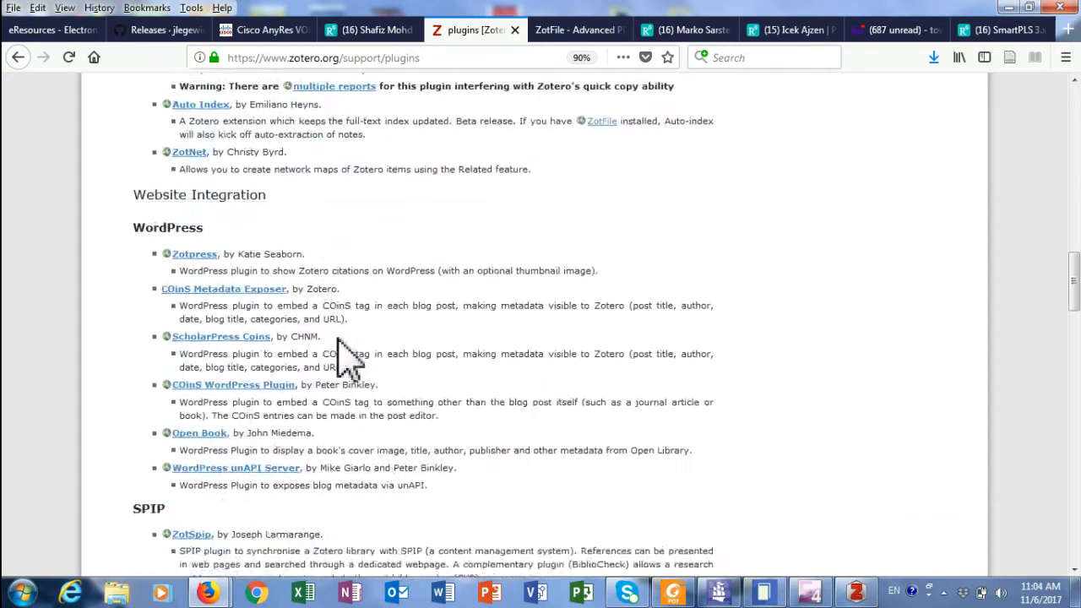
scroll(342, 337, "up", 15)
scroll(342, 338, "up", 5)
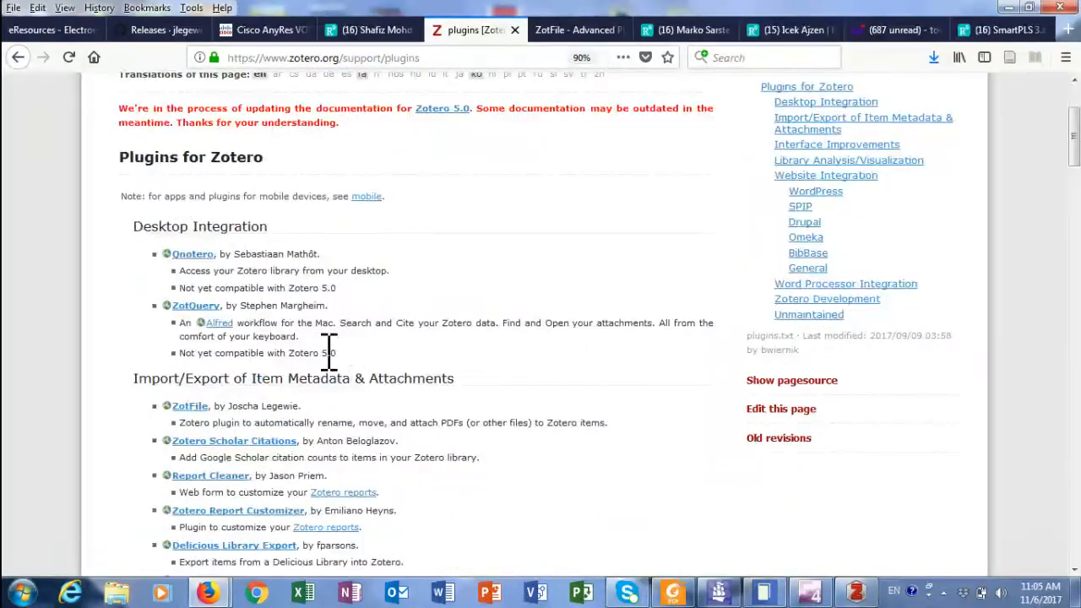
scroll(345, 287, "down", 1)
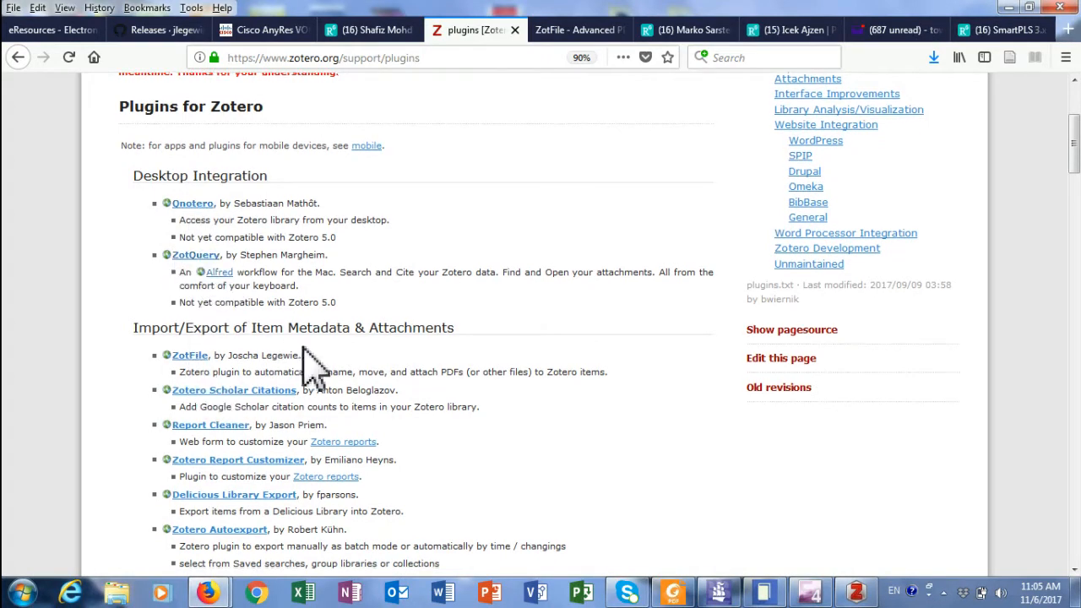
scroll(309, 302, "down", 1)
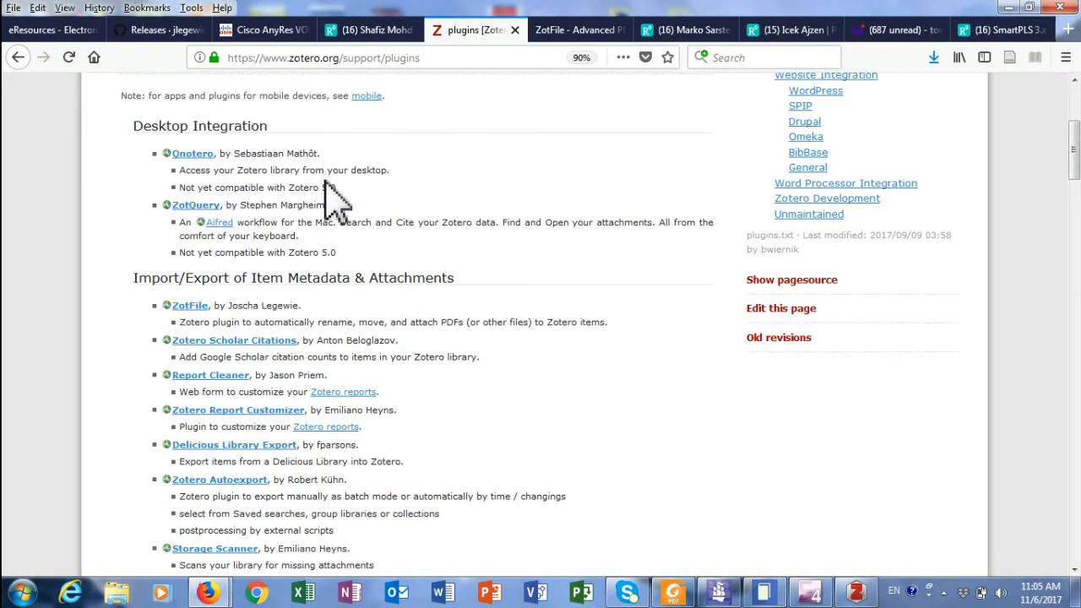
scroll(337, 198, "up", 5)
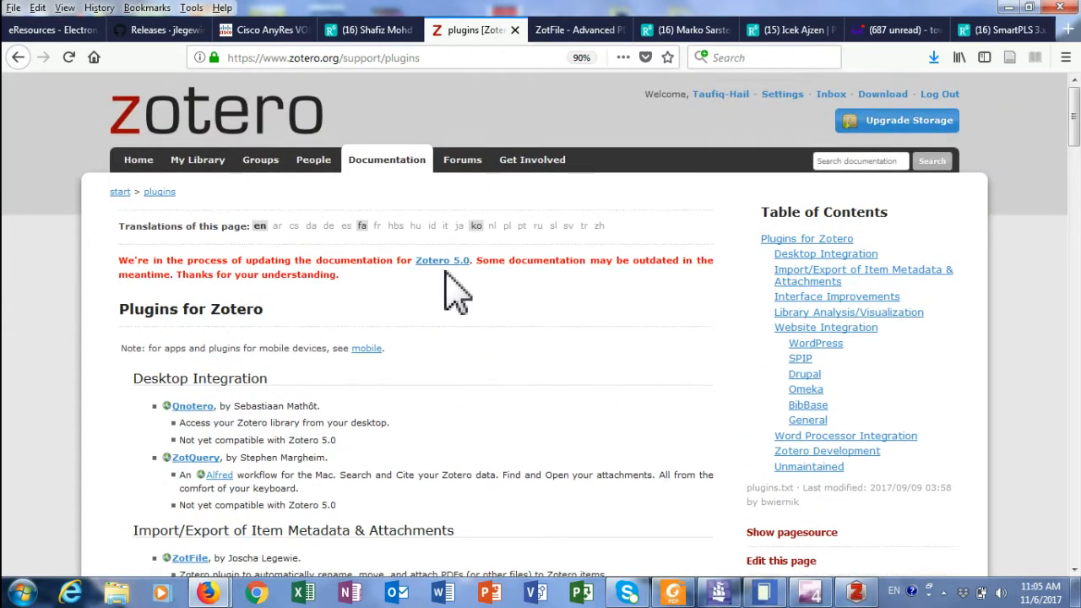
scroll(364, 295, "down", 3)
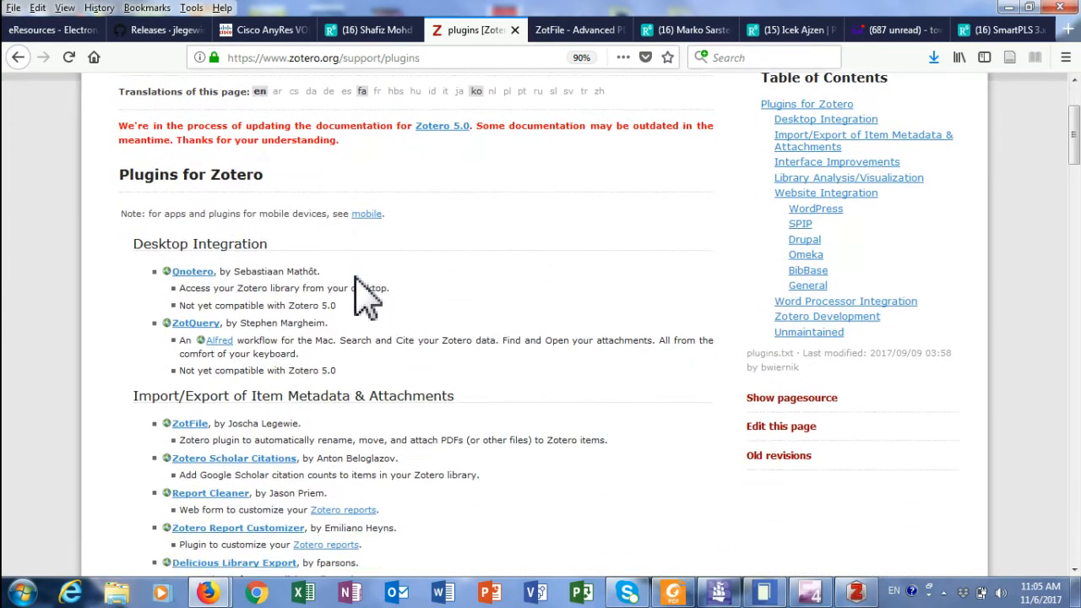
scroll(362, 290, "down", 2)
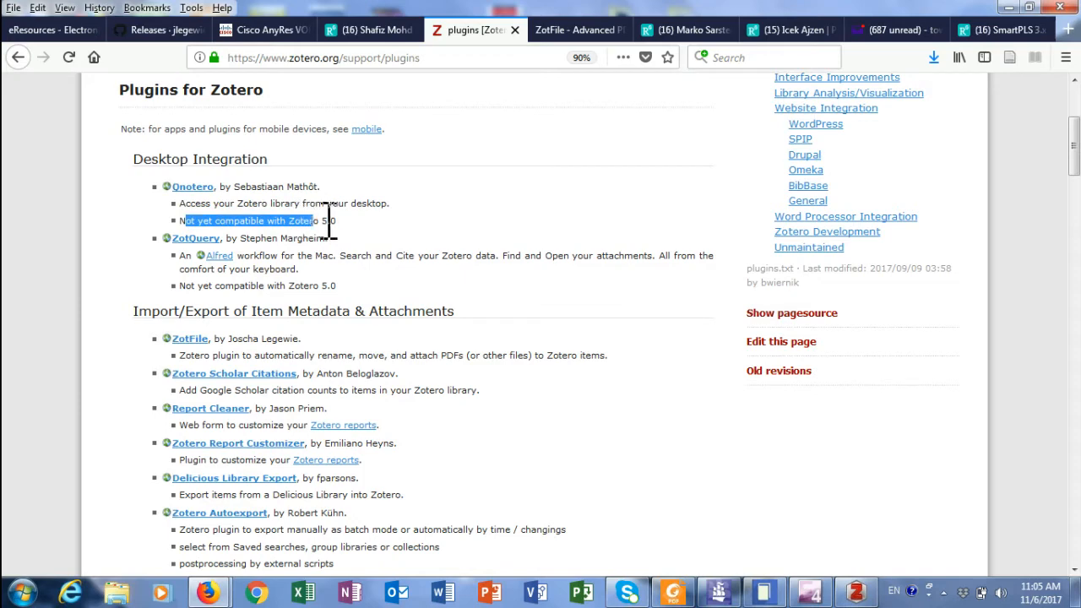
left_click(195, 222)
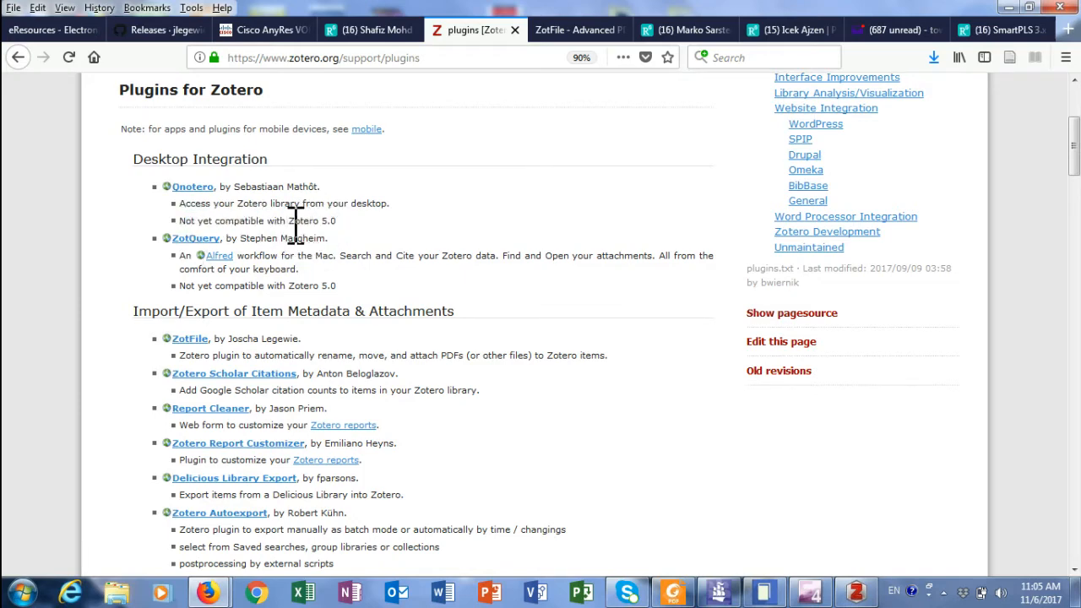
left_click_drag(290, 221, 344, 224)
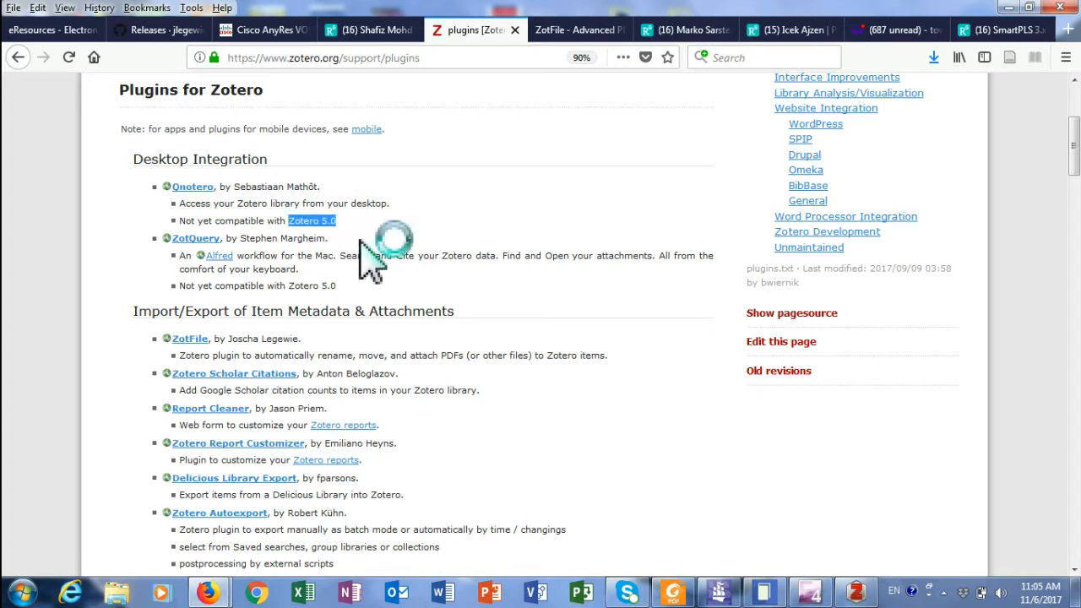
Open the ZotFile plugin's website and read through its features, installation instructions and renaming wildcards.
scroll(365, 253, "down", 3)
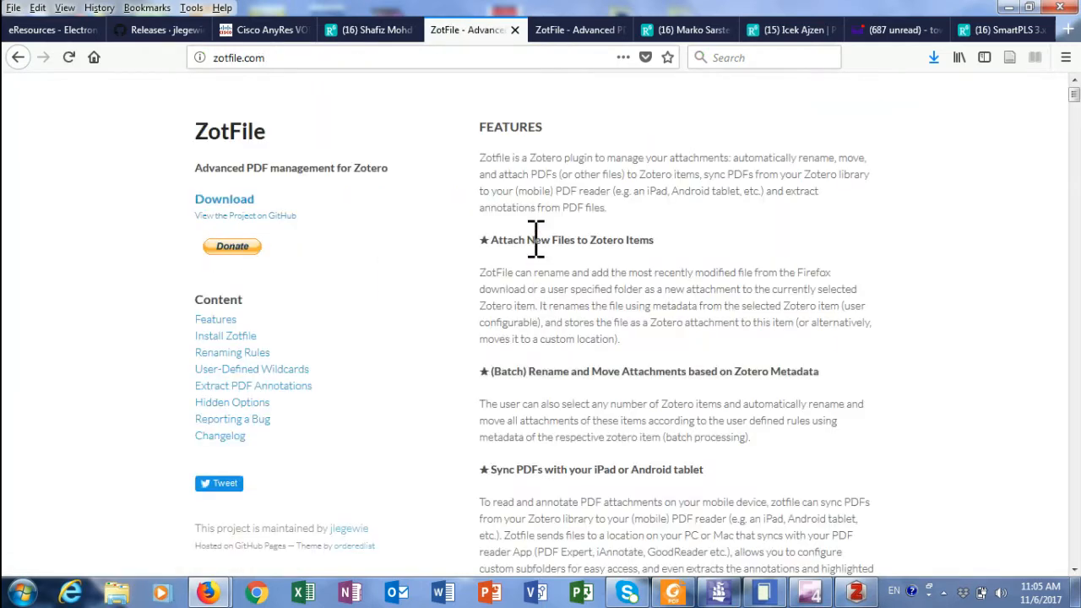
scroll(532, 206, "down", 5)
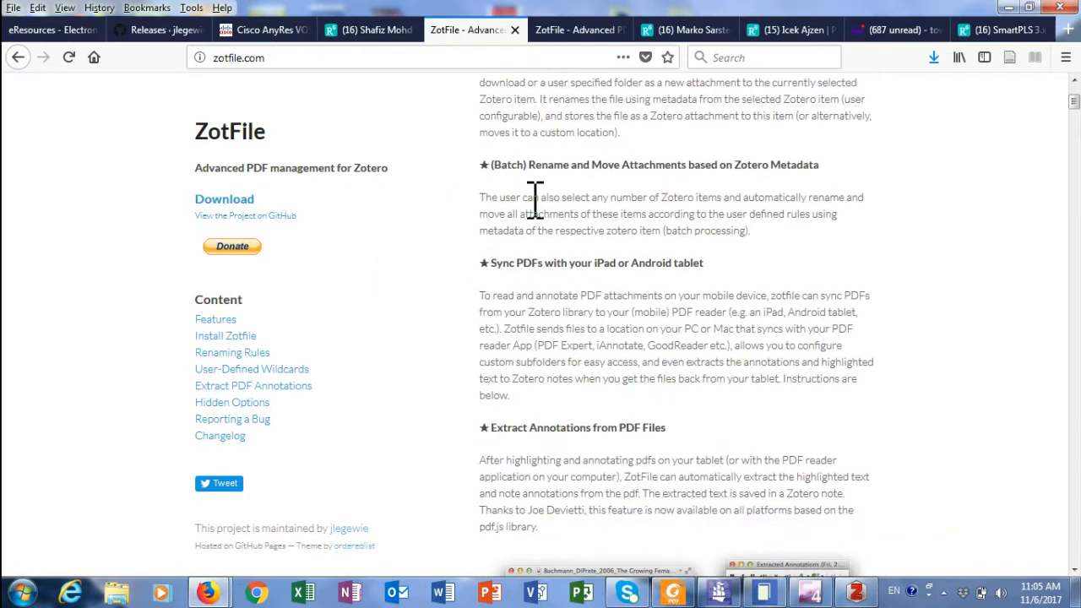
scroll(535, 203, "down", 5)
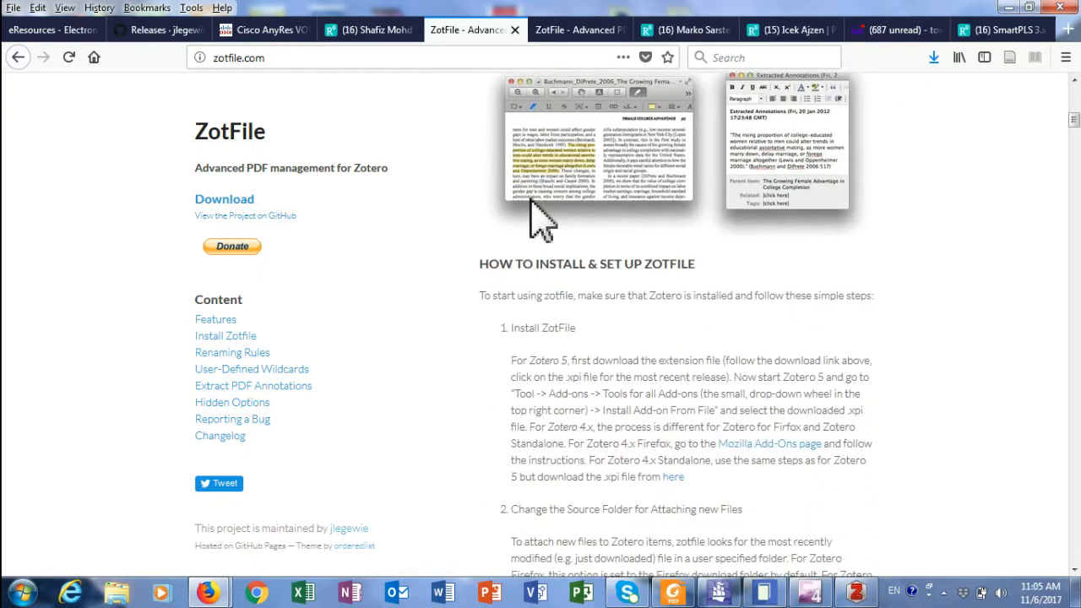
scroll(535, 207, "down", 8)
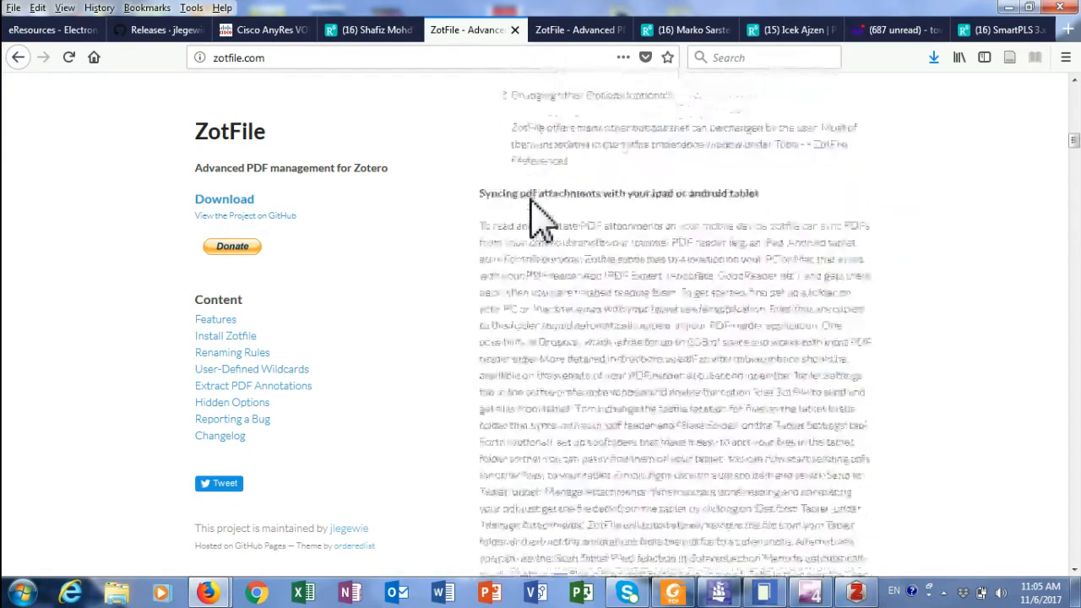
scroll(534, 203, "down", 7)
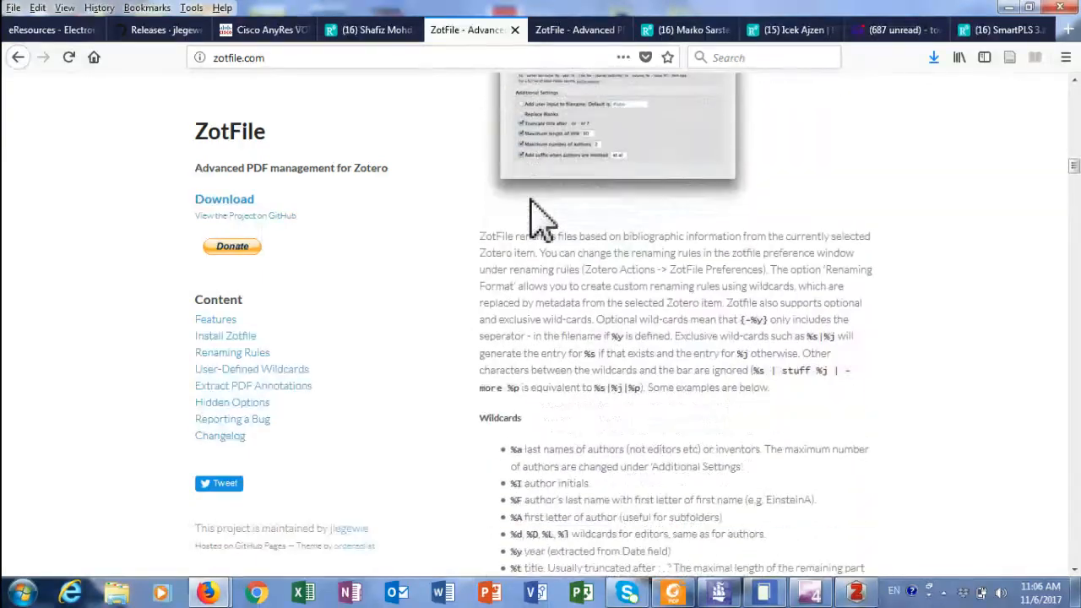
scroll(535, 203, "down", 3)
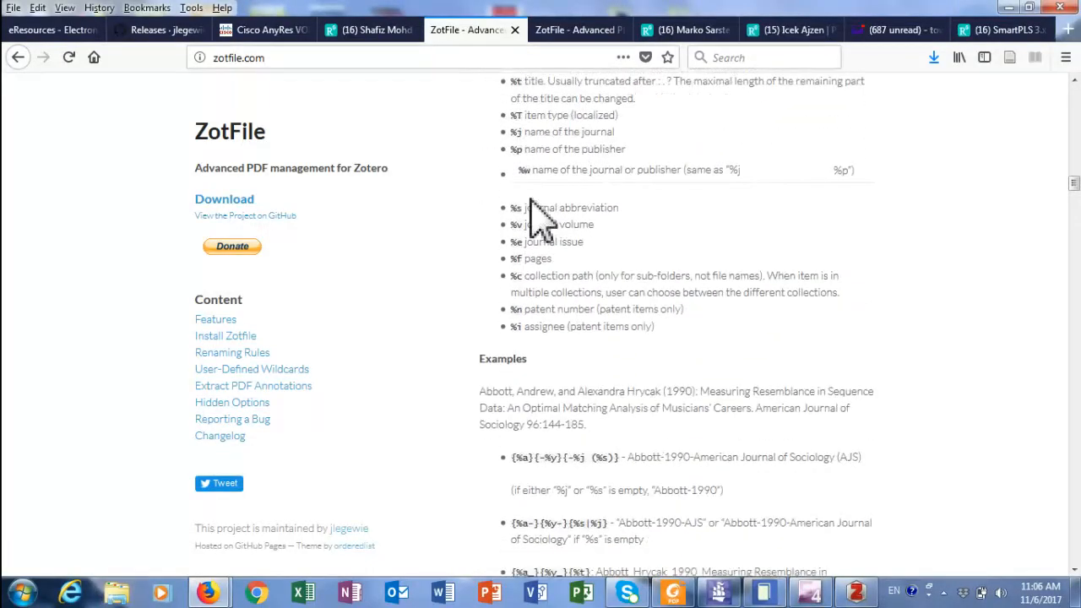
scroll(535, 207, "up", 15)
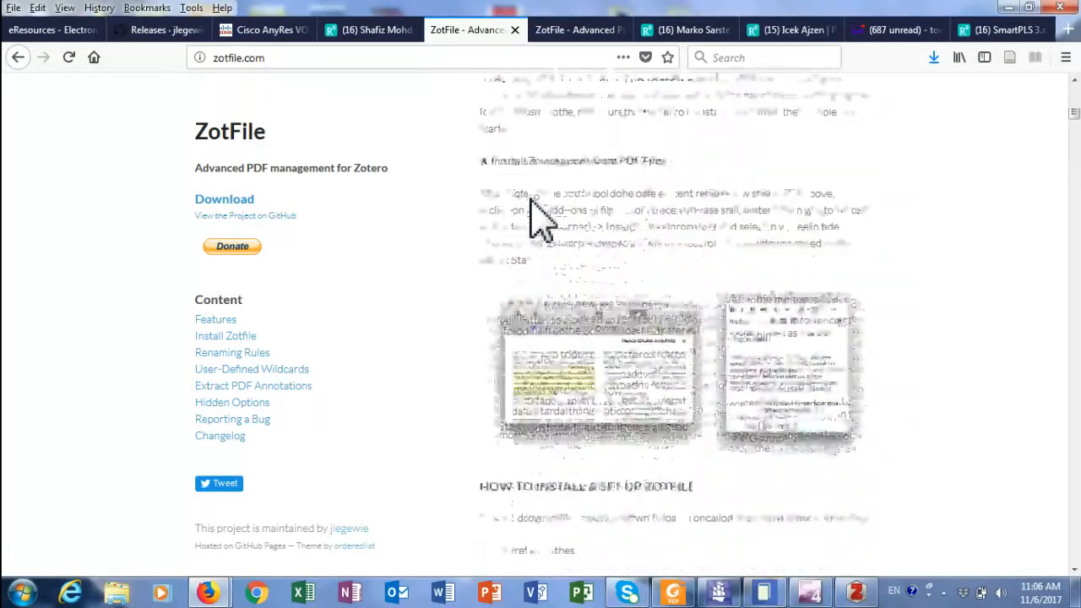
scroll(537, 216, "up", 10)
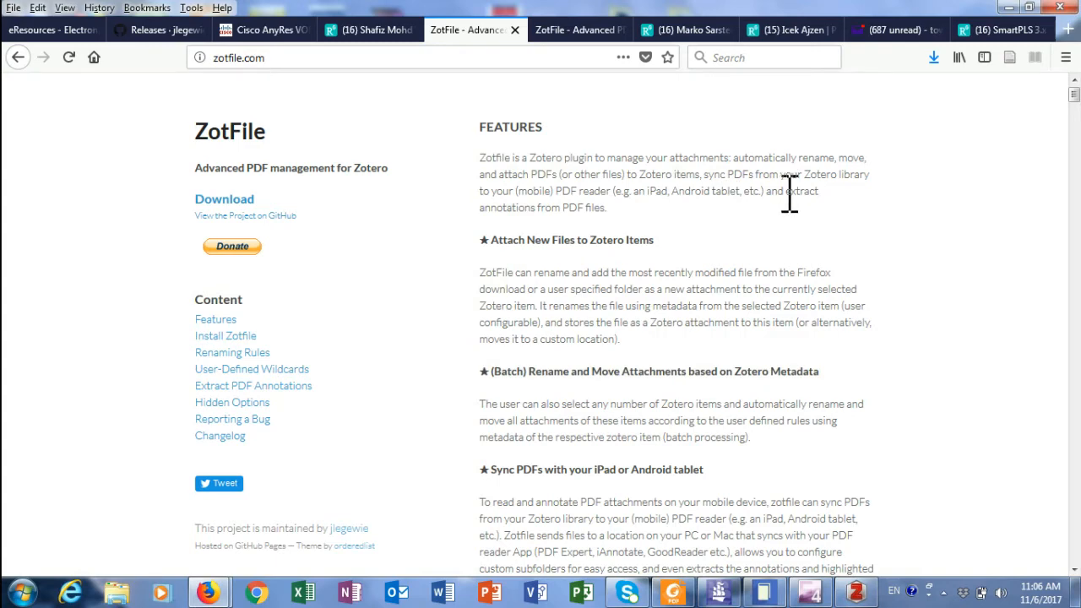
Open the ZotFile releases page on GitHub and find the download files of the latest release, v5.0.5.
left_click_drag(787, 191, 795, 212)
left_click(675, 223)
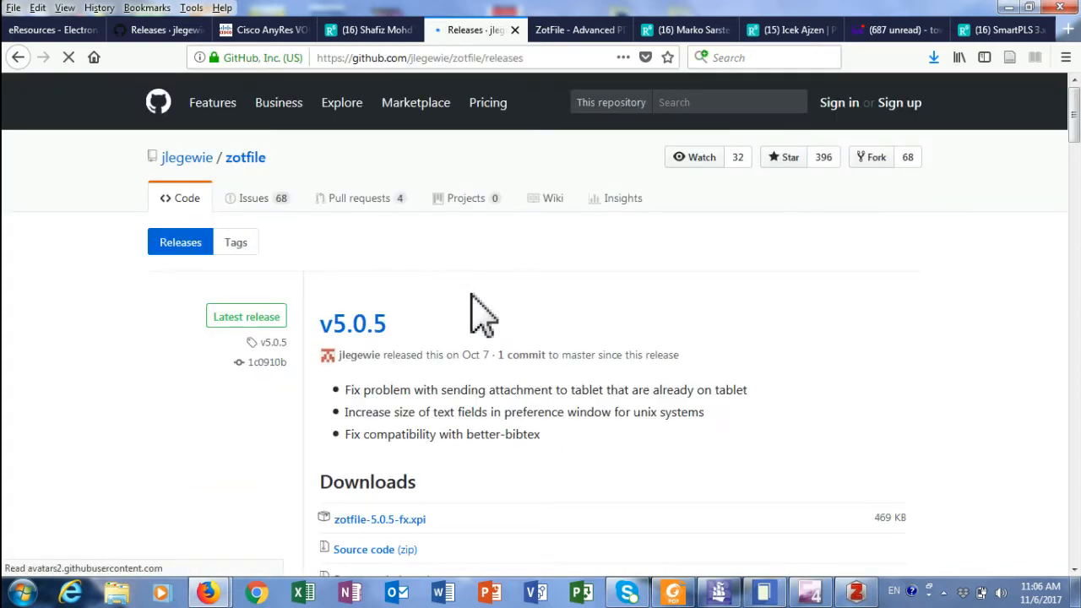
scroll(483, 313, "down", 3)
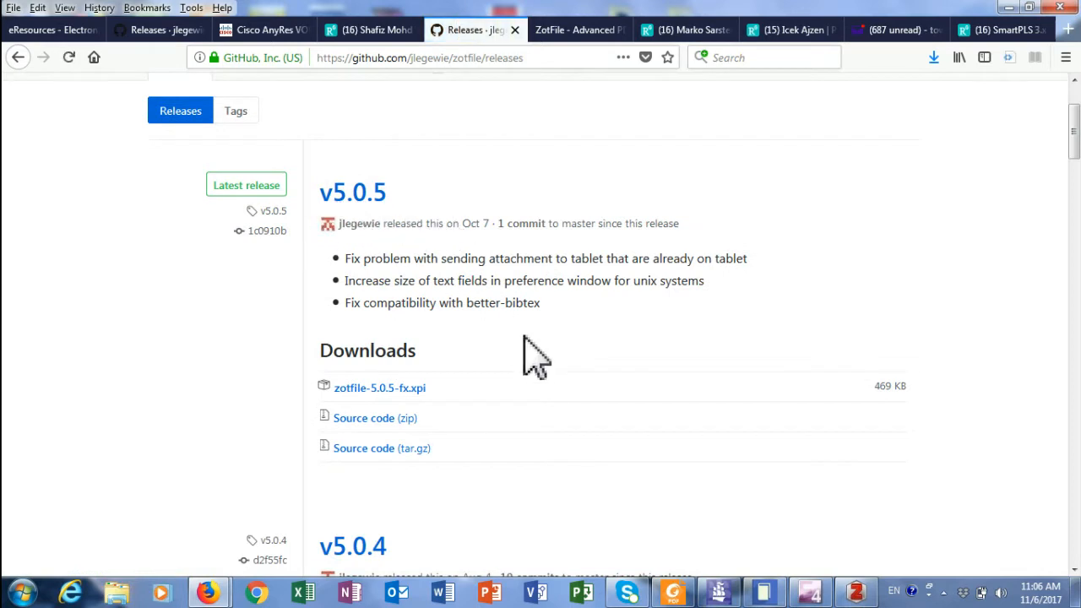
scroll(525, 331, "down", 3)
scroll(537, 346, "up", 3)
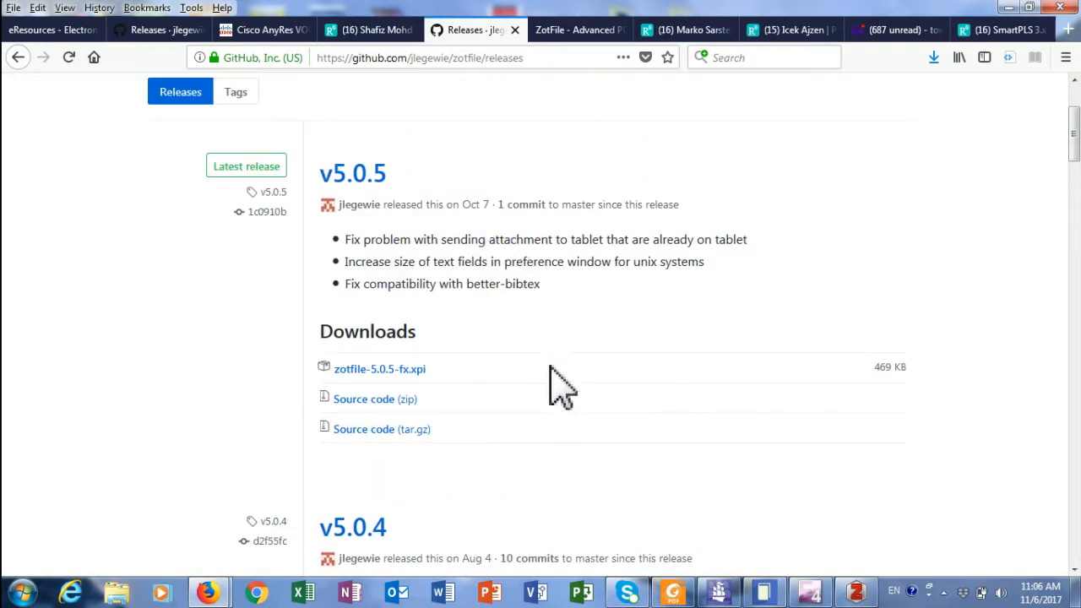
Save zotfile-5.0.5-fx.xpi to the Downloads folder, replacing the existing copy.
right_click(416, 373)
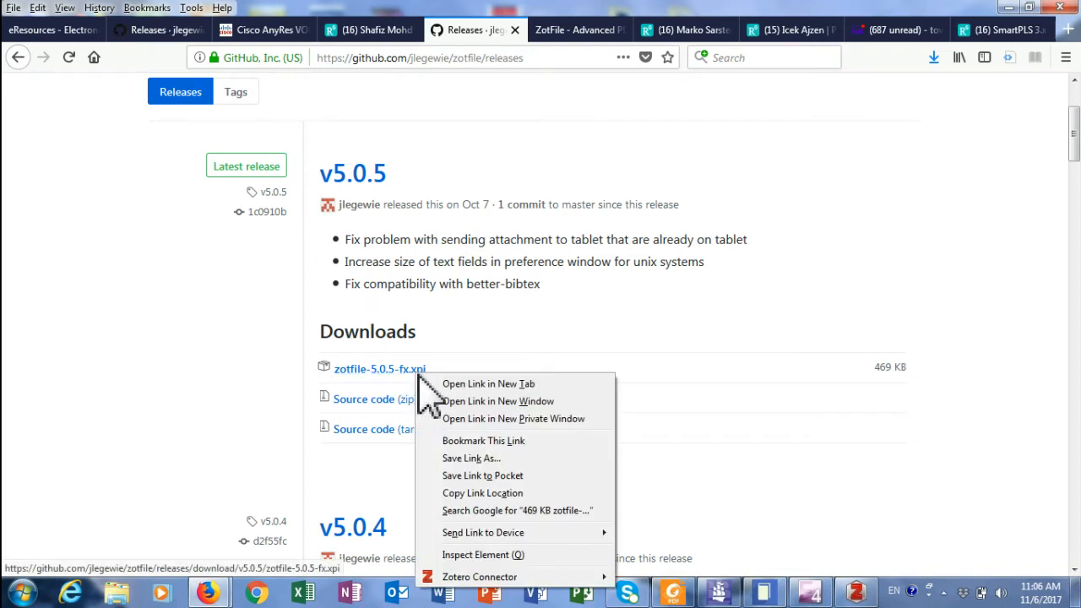
left_click(492, 459)
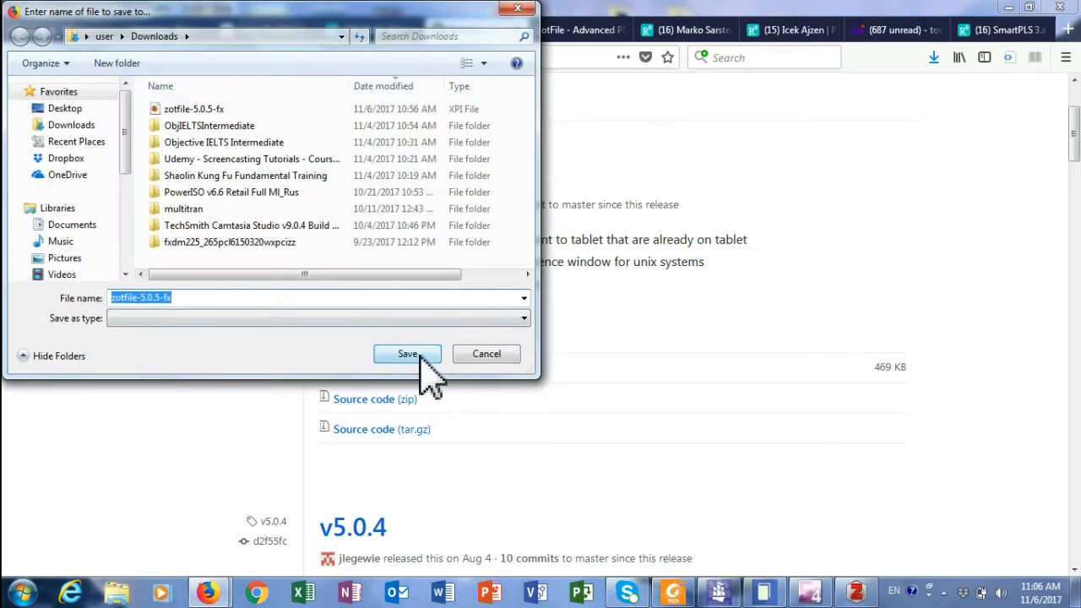
left_click(419, 354)
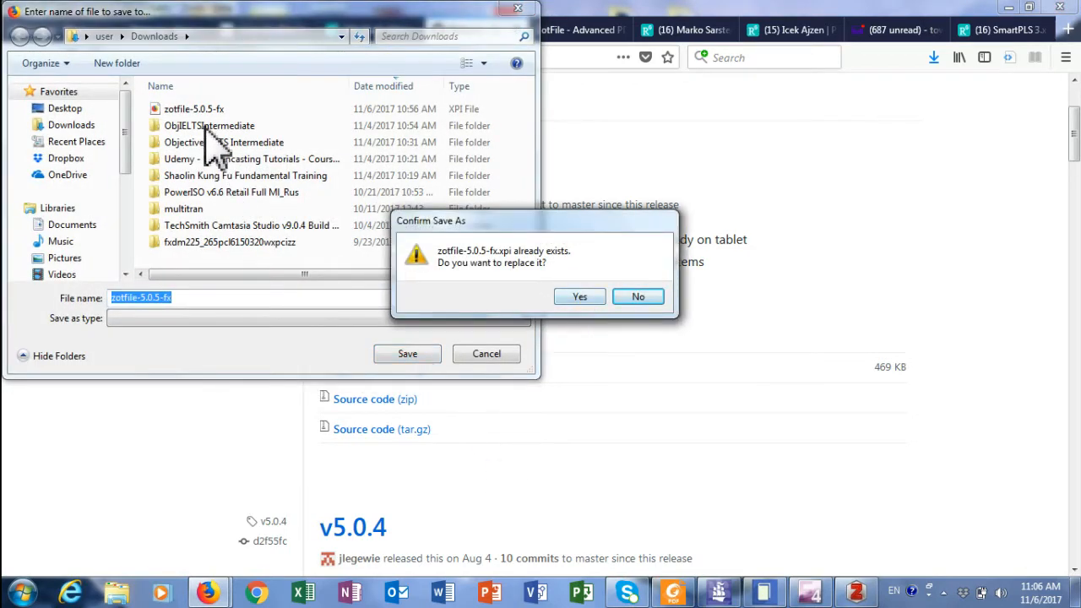
left_click(583, 297)
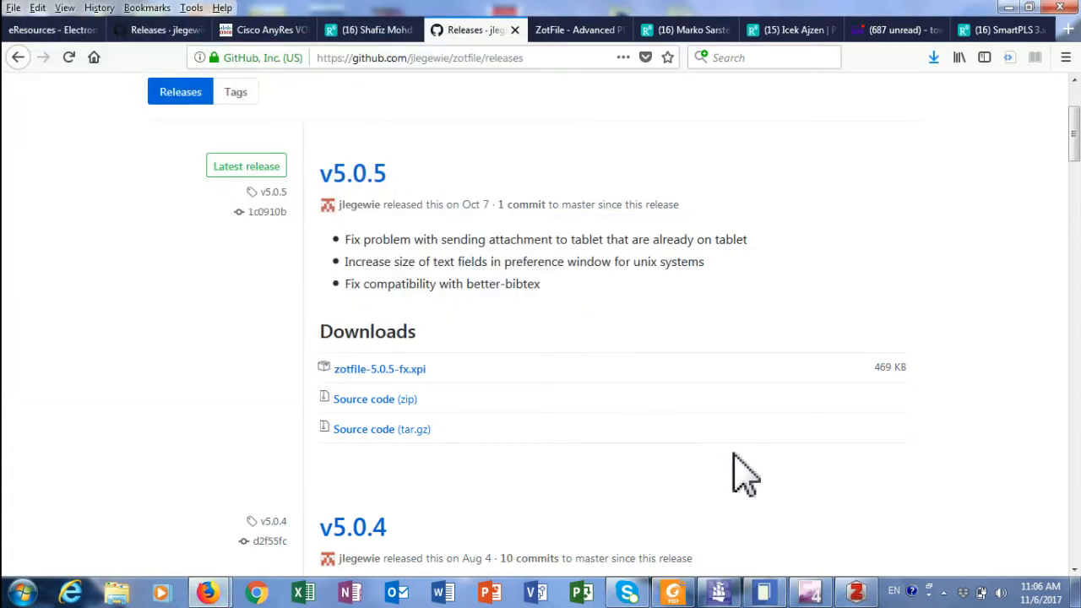
Switch to the Zotero desktop program and open its add-ons manager.
left_click(856, 594)
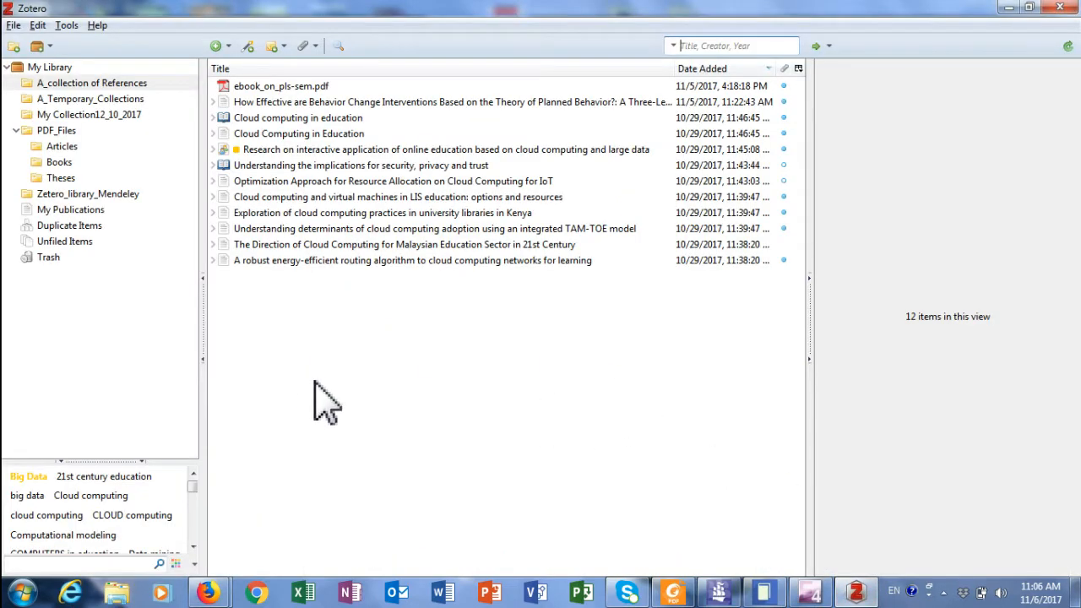
left_click(39, 26)
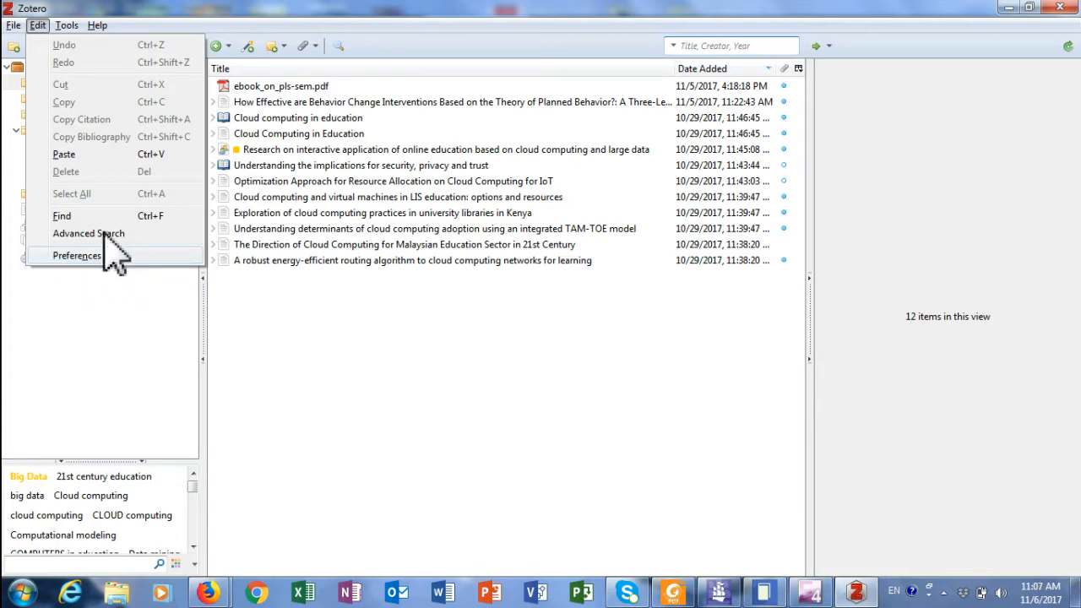
mouse_move(67, 28)
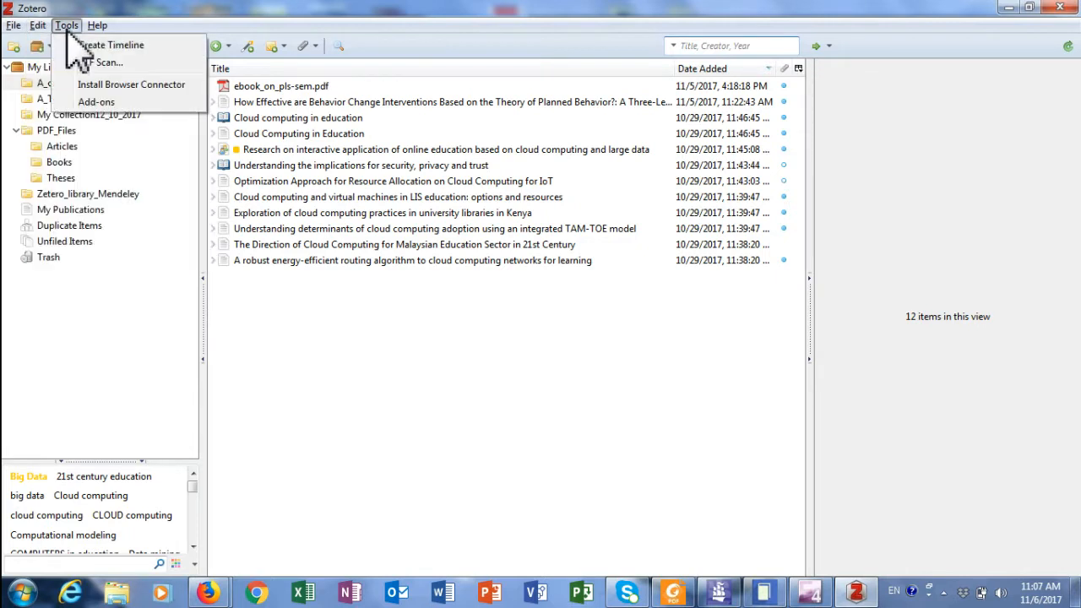
left_click(149, 103)
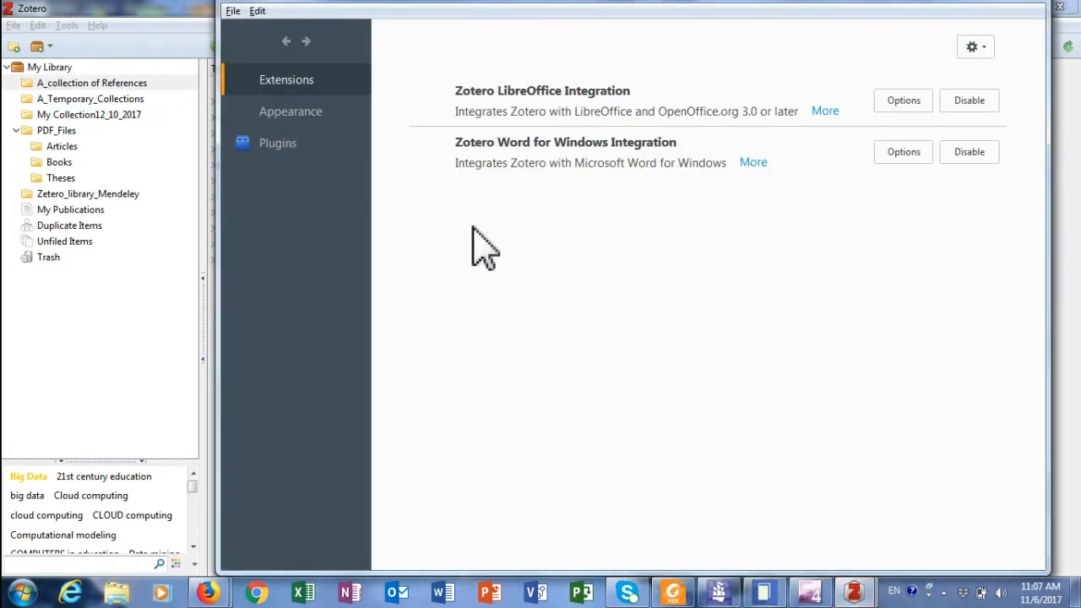
Install the add-on from the file zotfile-5.0.5-fx in the Downloads folder and restart Zotero.
left_click(981, 48)
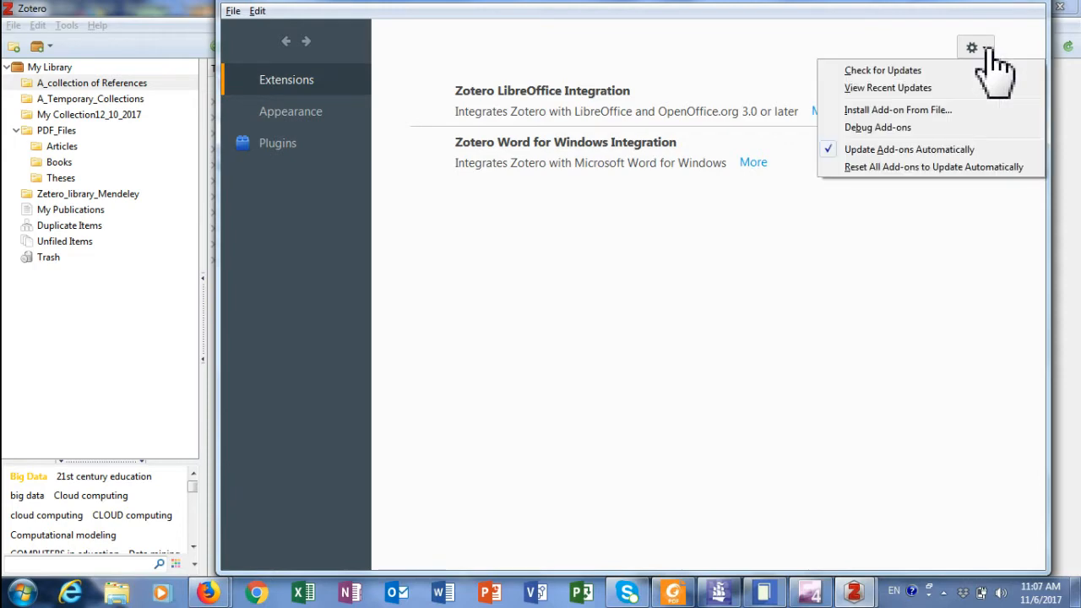
left_click(908, 111)
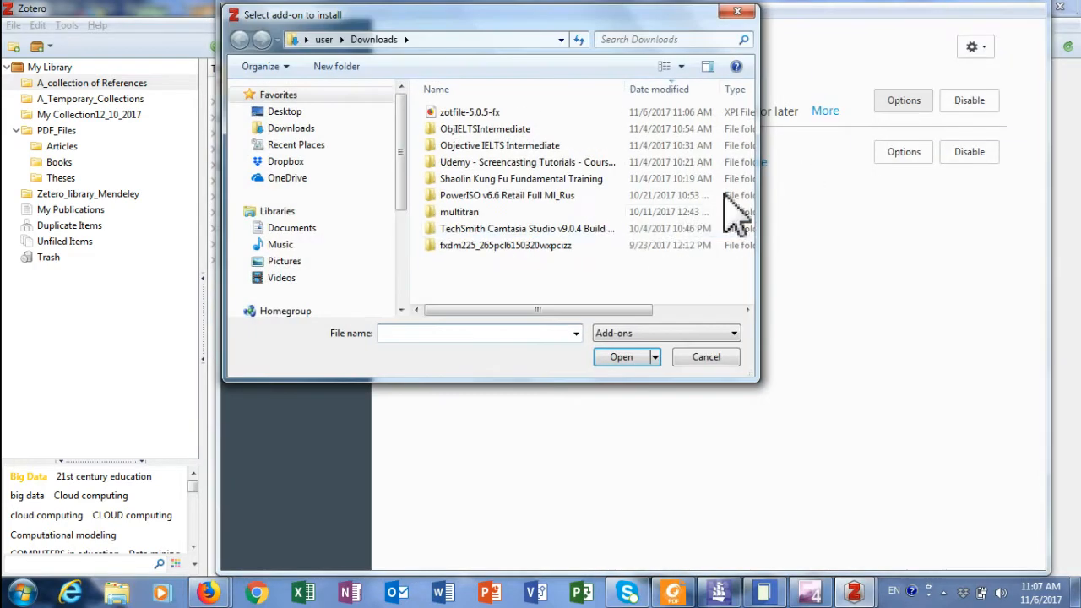
left_click(486, 112)
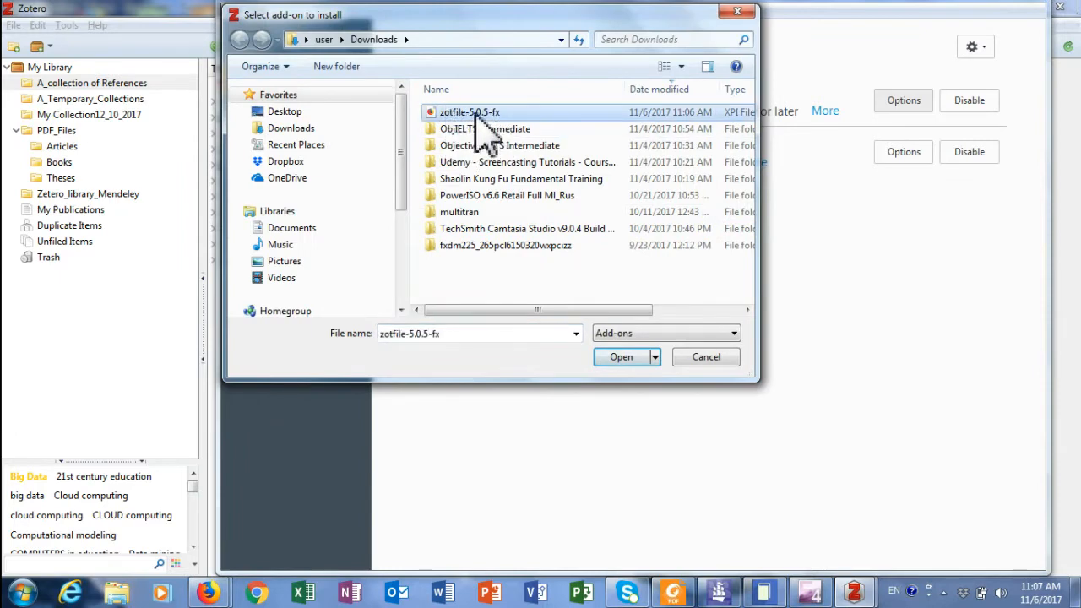
left_click(625, 358)
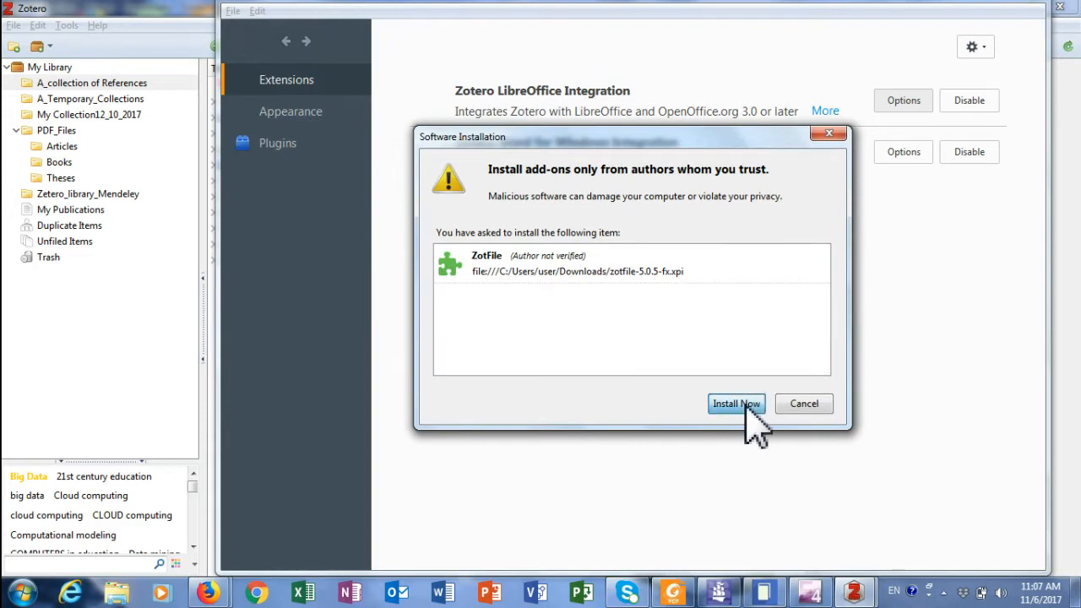
left_click(758, 407)
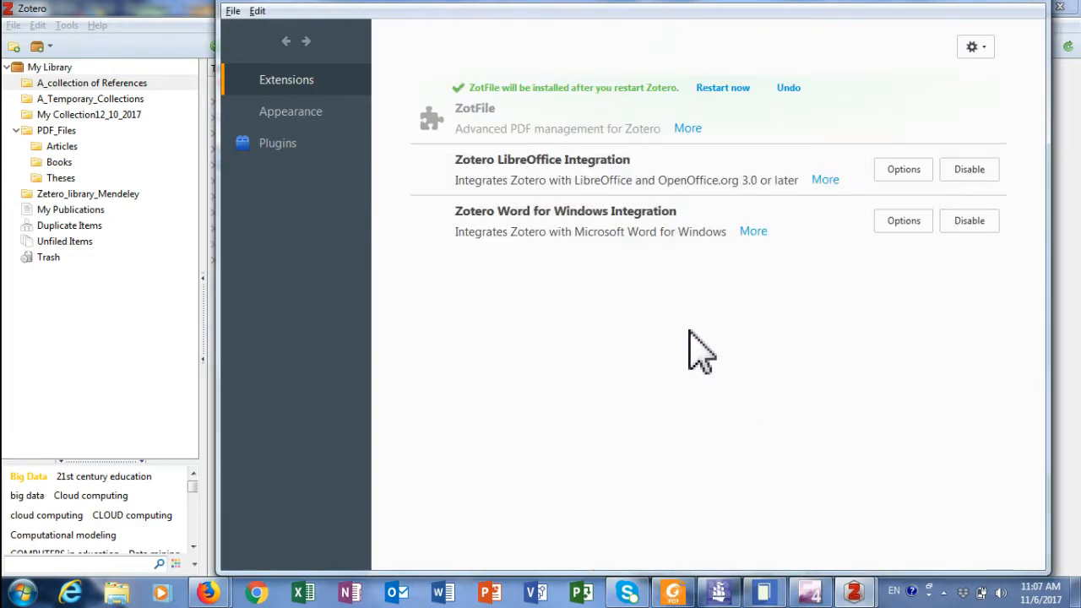
left_click(747, 89)
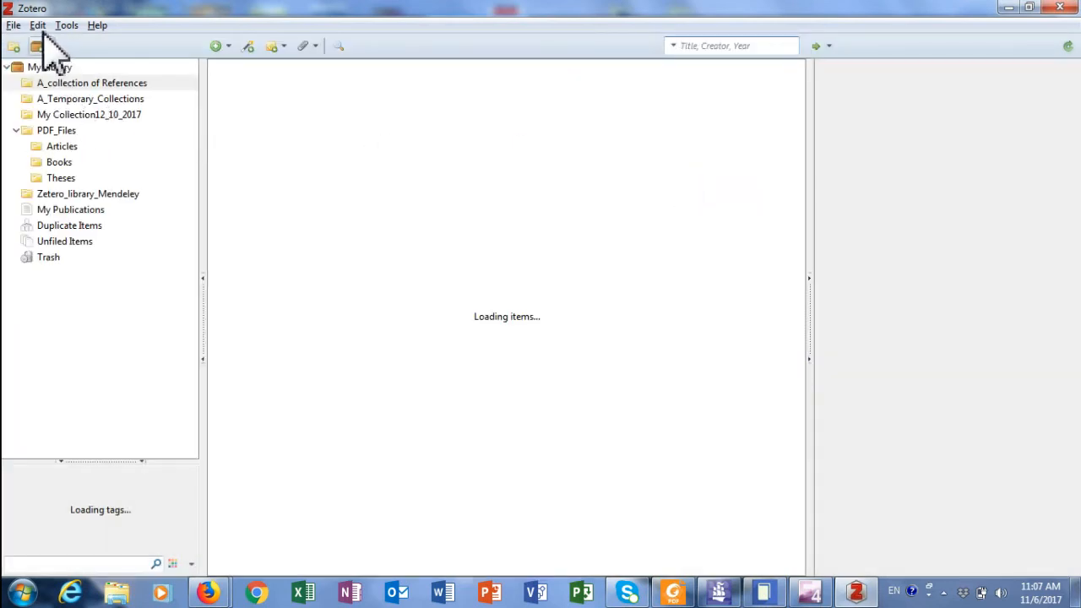
Check that Zotero's menus now offer the ZotFile preferences.
left_click(38, 25)
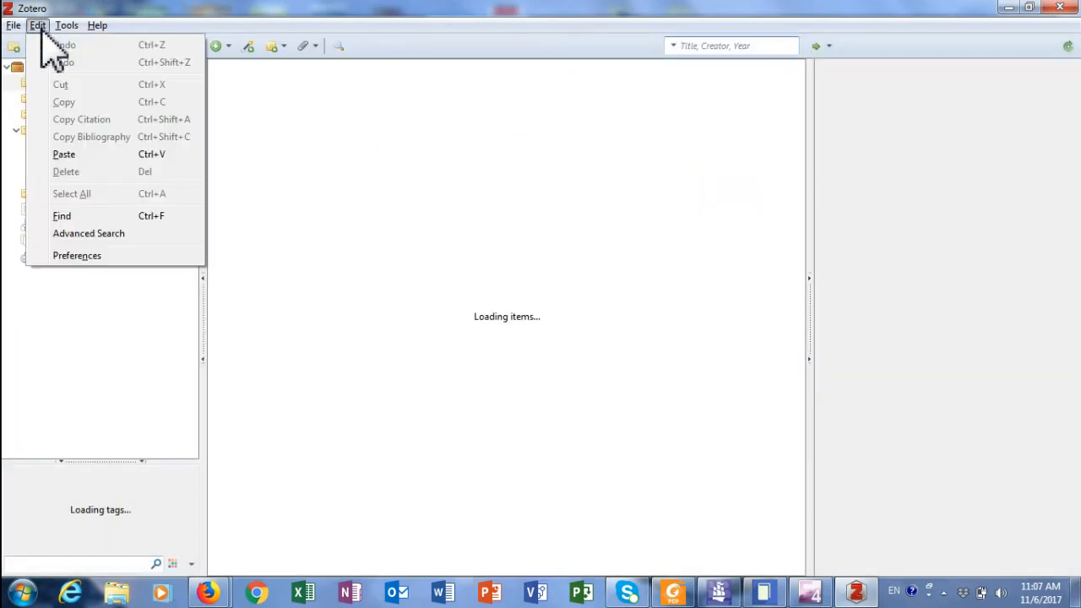
mouse_move(67, 26)
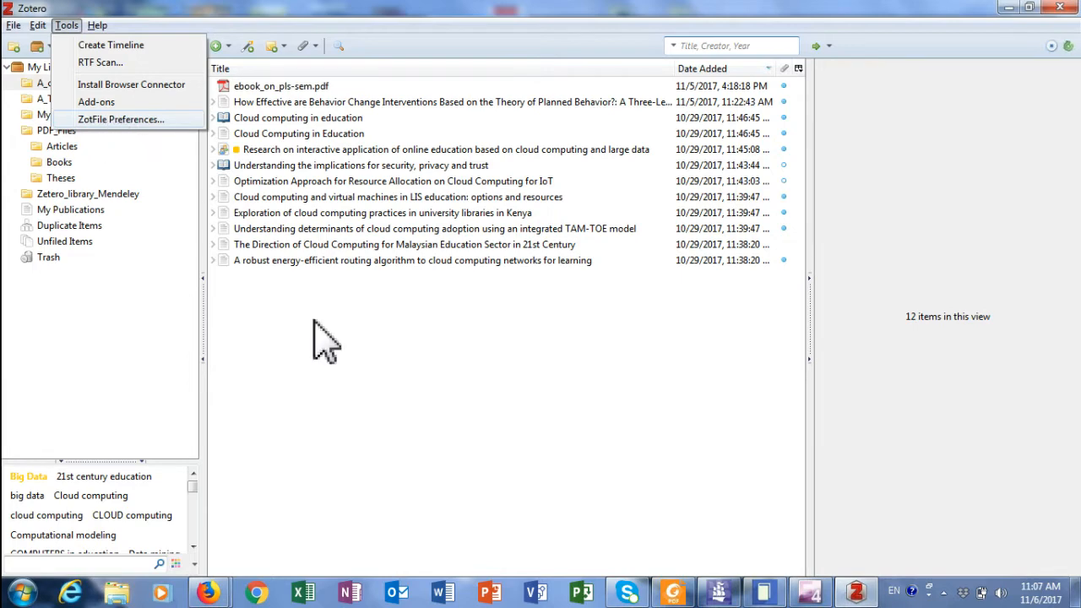
left_click(350, 379)
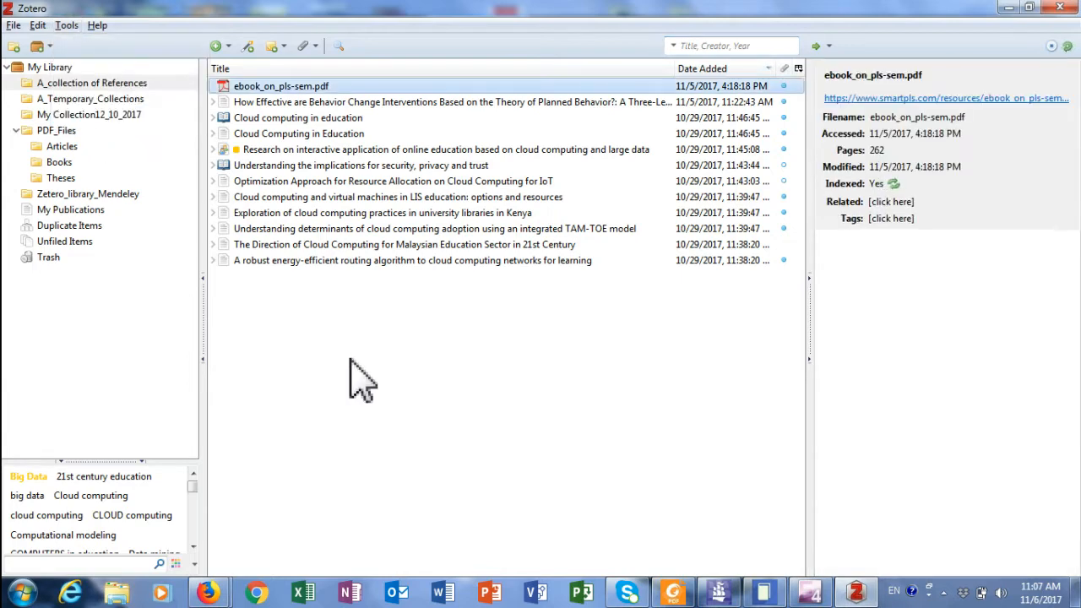
Expand the item "Understanding determinants of cloud computing adoption using an integrated TAM-TOE model" and open its attached PDF.
left_click(215, 197)
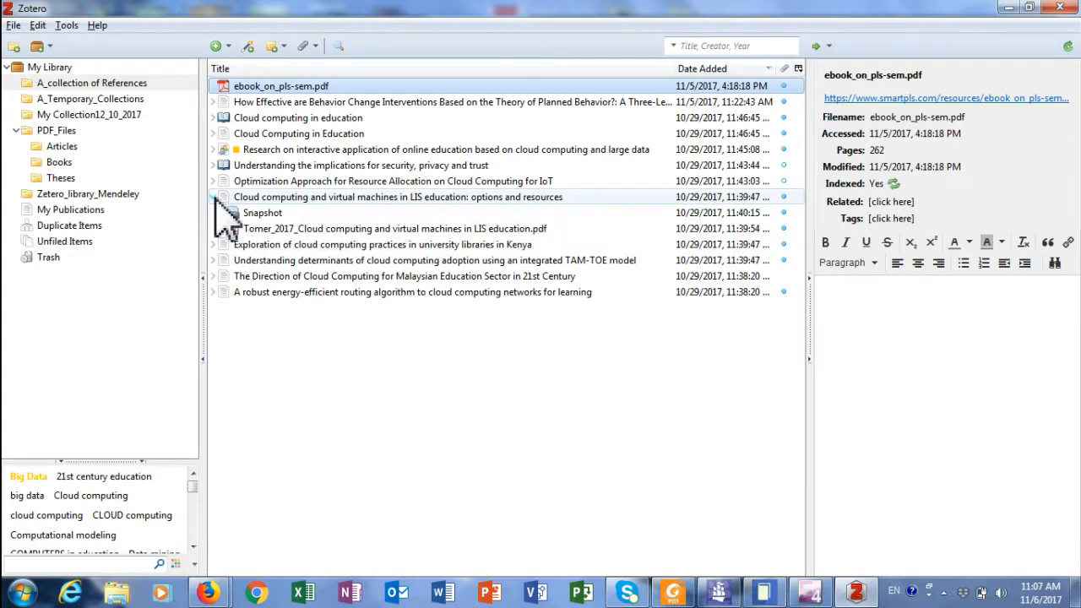
left_click(213, 244)
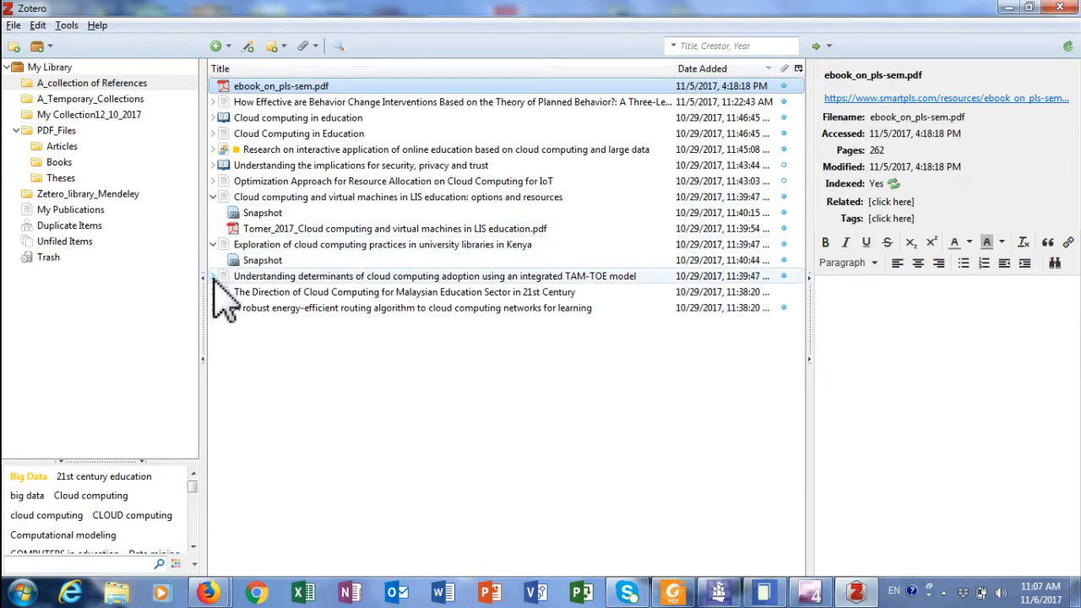
left_click(213, 276)
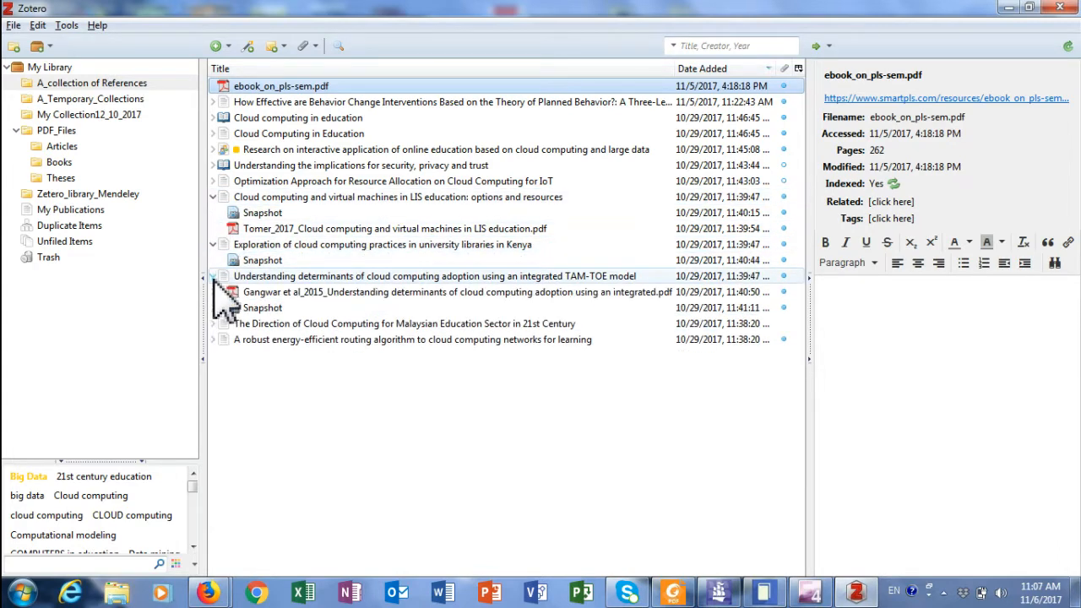
double_click(422, 293)
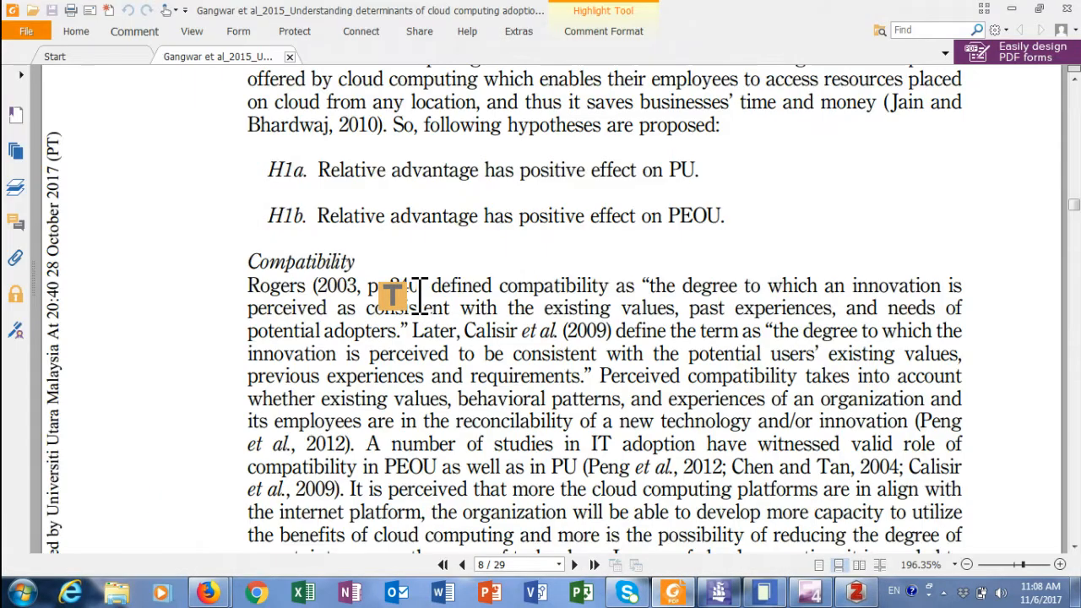
Highlight the NIST definition of cloud computing in the Introduction on page 3, from "Cloud computing is a model" to "service provider interaction".
scroll(419, 293, "up", 20)
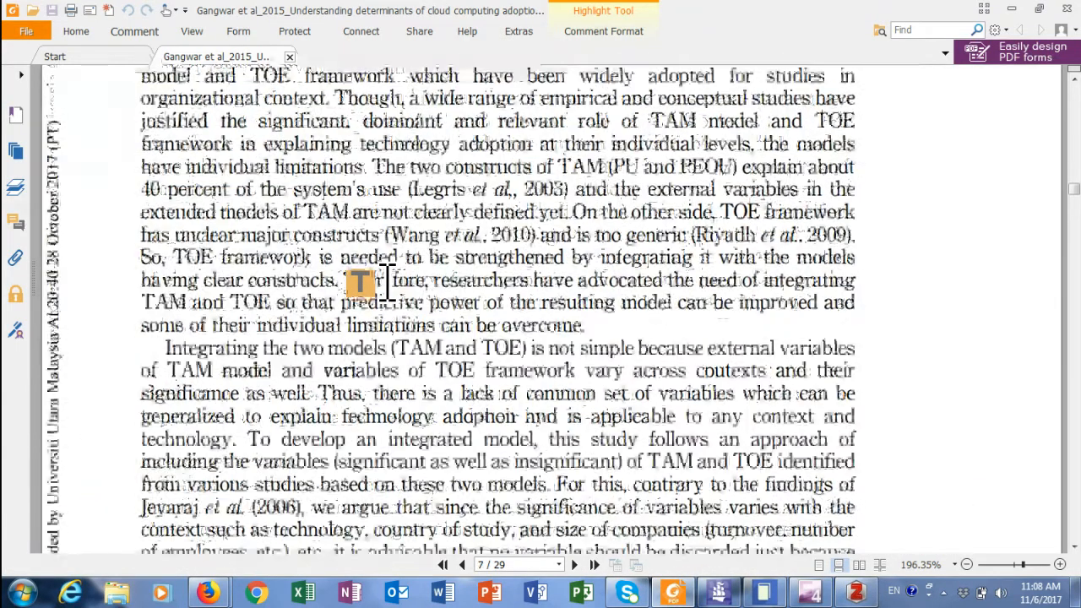
scroll(384, 282, "up", 15)
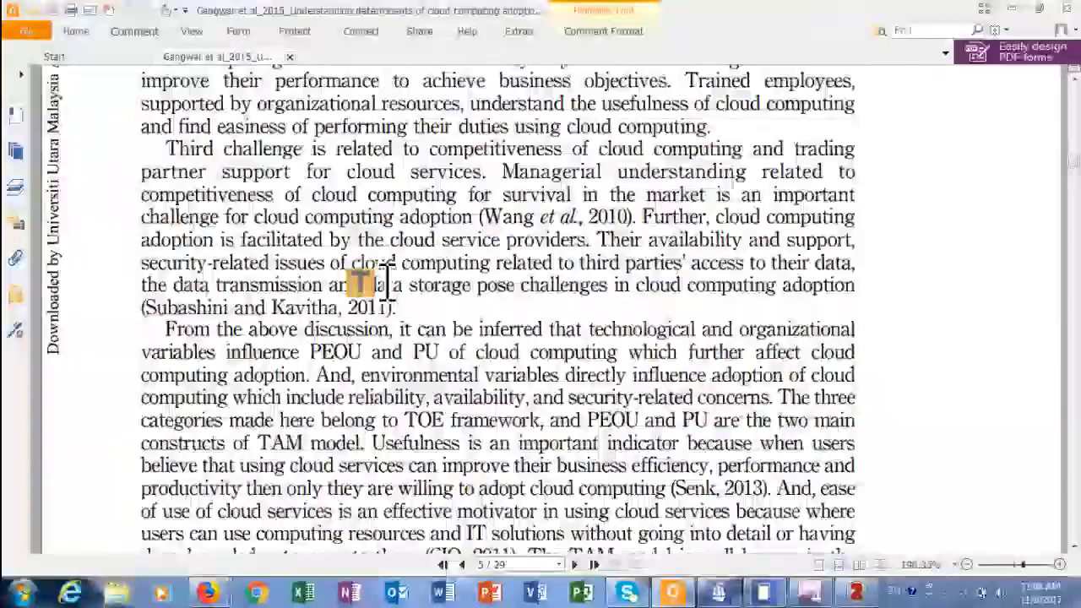
scroll(384, 283, "up", 15)
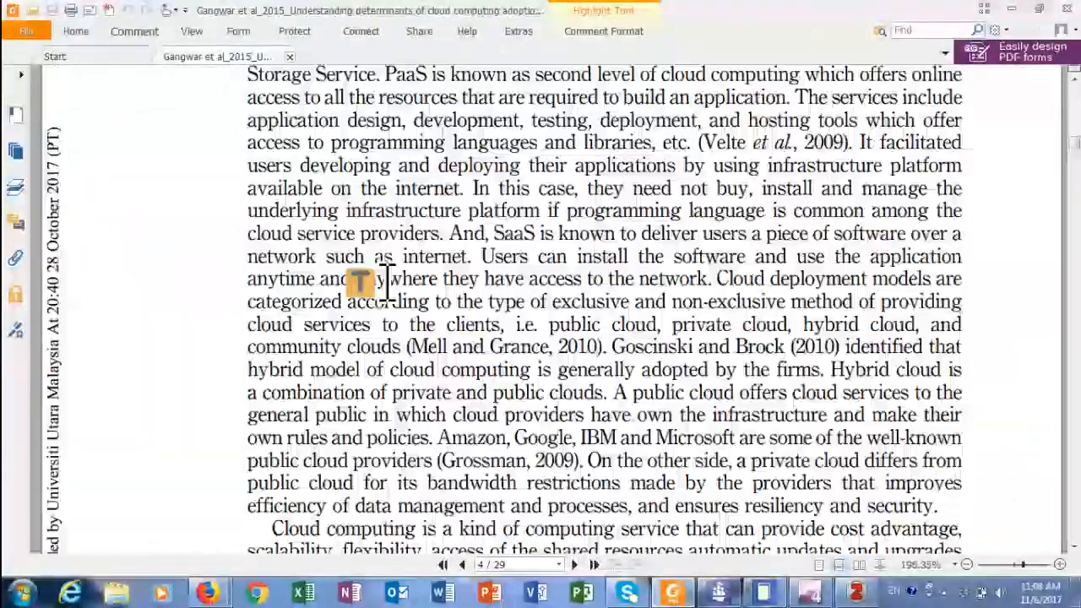
scroll(385, 283, "up", 15)
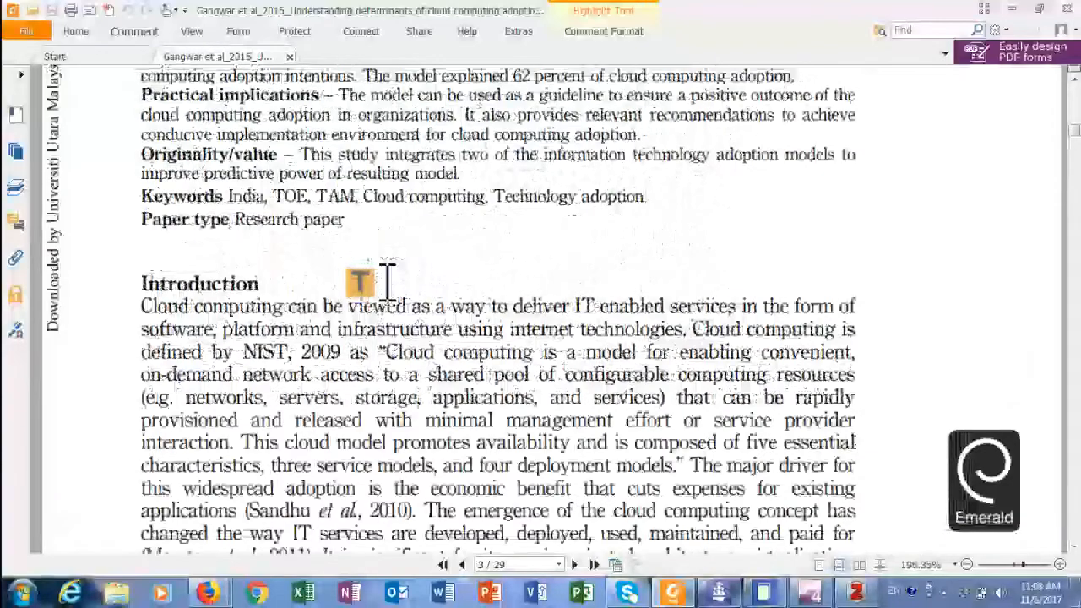
scroll(386, 279, "up", 2)
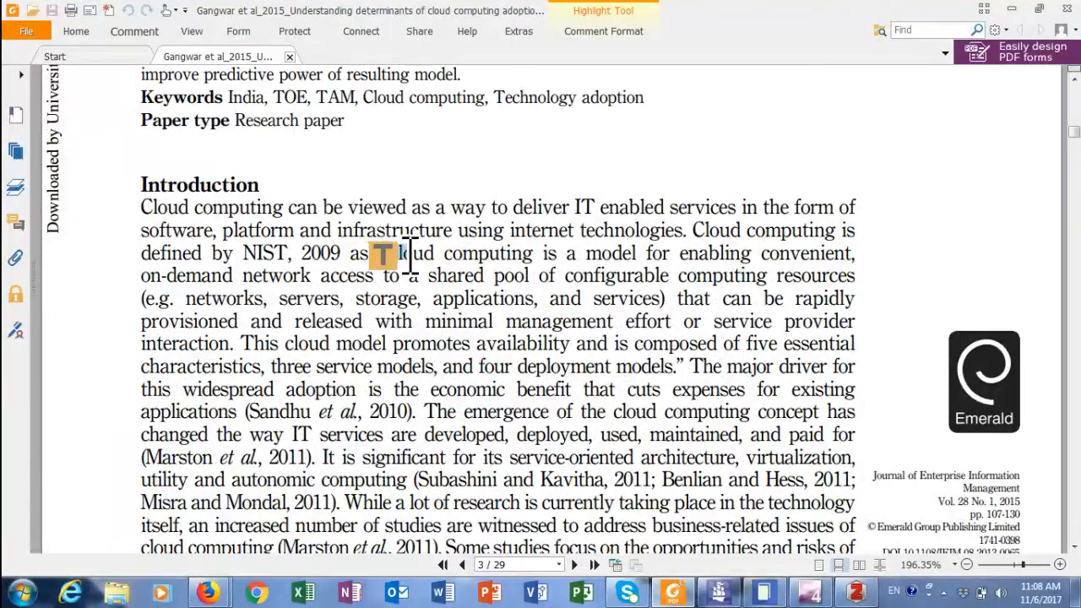
left_click_drag(523, 268, 238, 343)
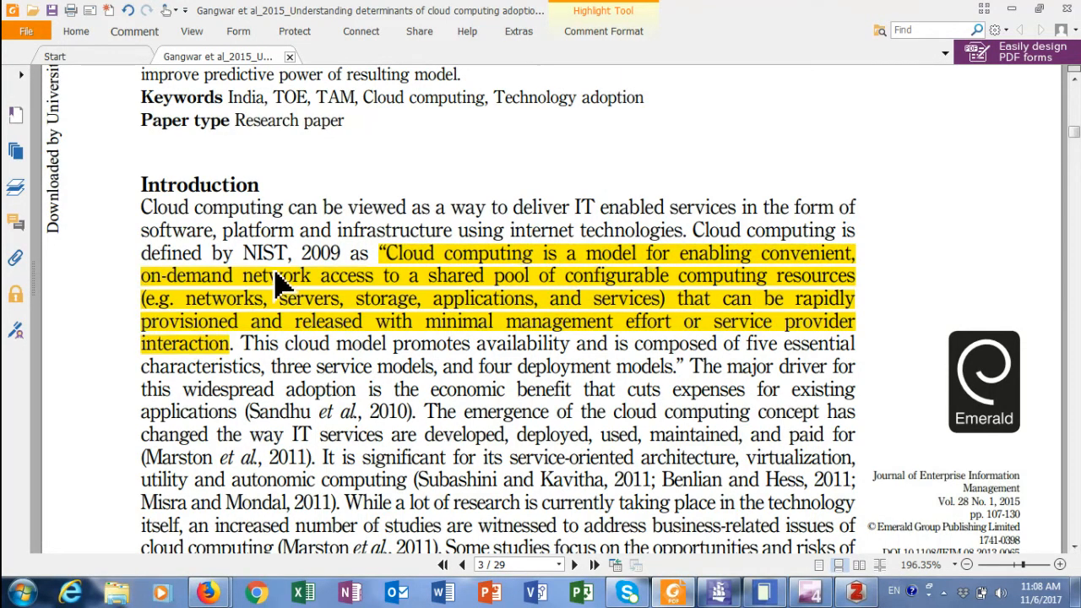
Highlight the heading "Relative advantage" on page 7 and the quoted definition below it, from "the degree to which" to "firms.".
scroll(277, 282, "down", 15)
scroll(278, 273, "down", 12)
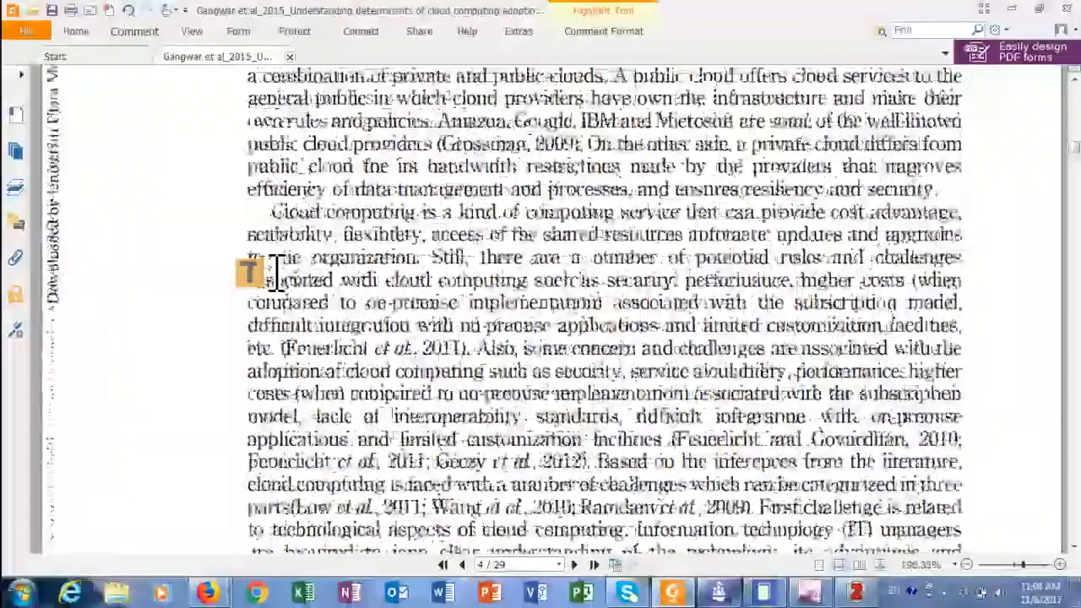
scroll(278, 273, "down", 12)
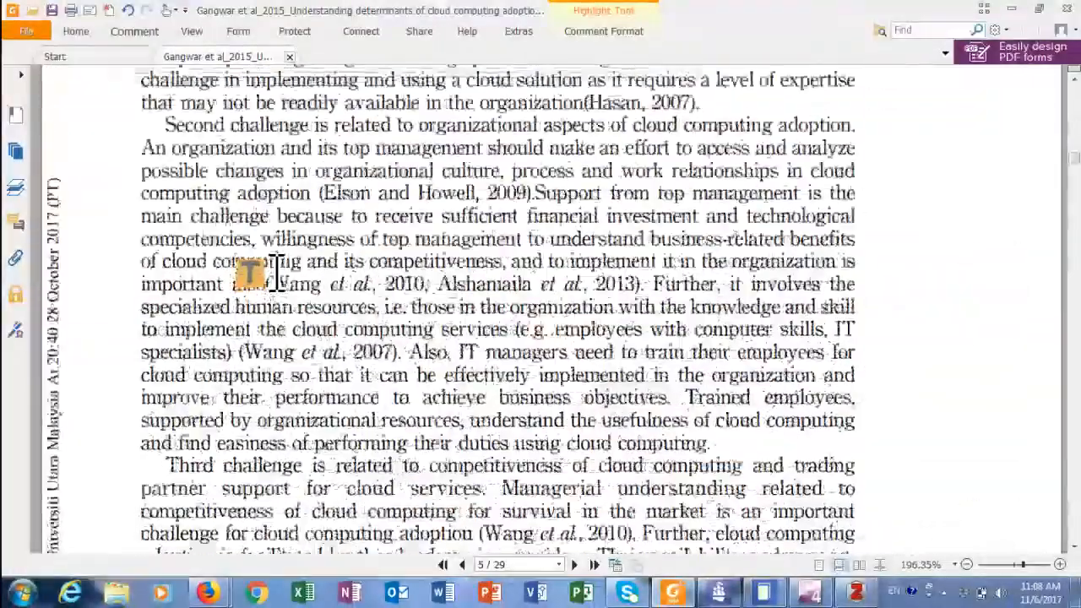
scroll(278, 272, "down", 12)
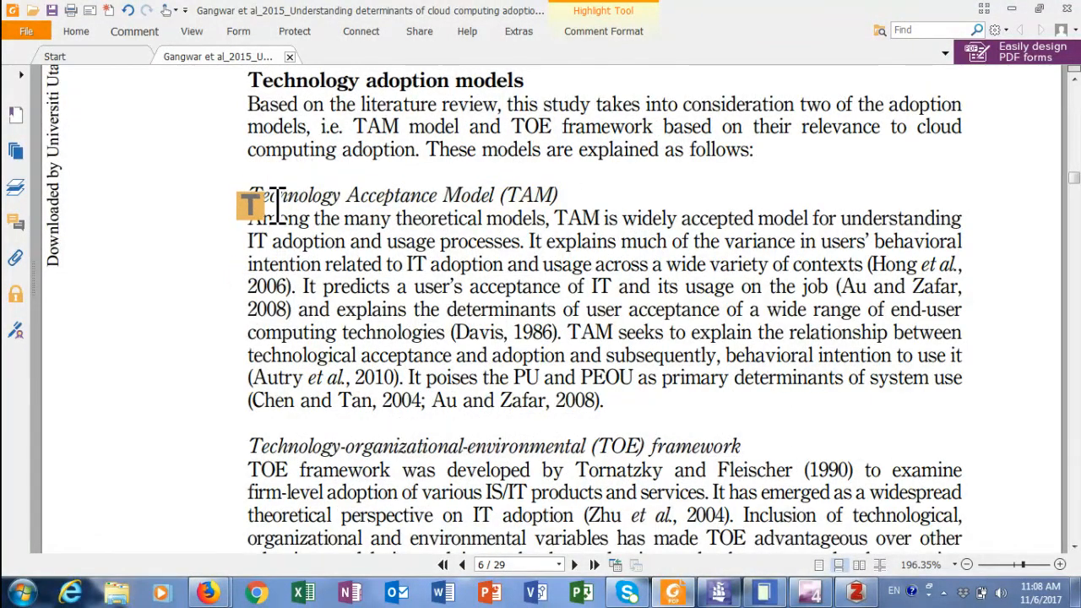
scroll(447, 329, "down", 15)
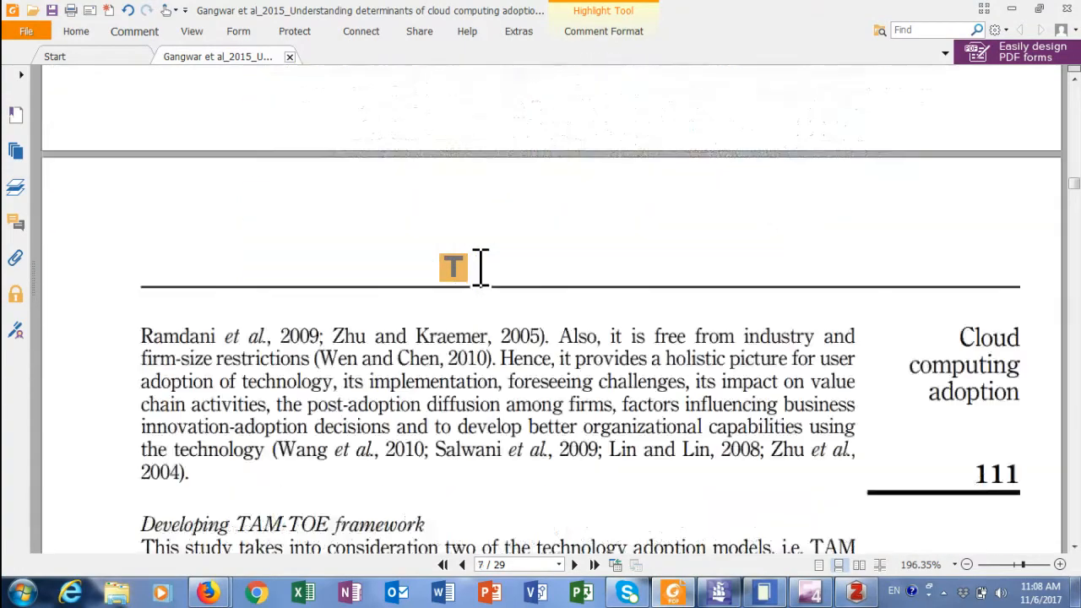
scroll(297, 278, "down", 15)
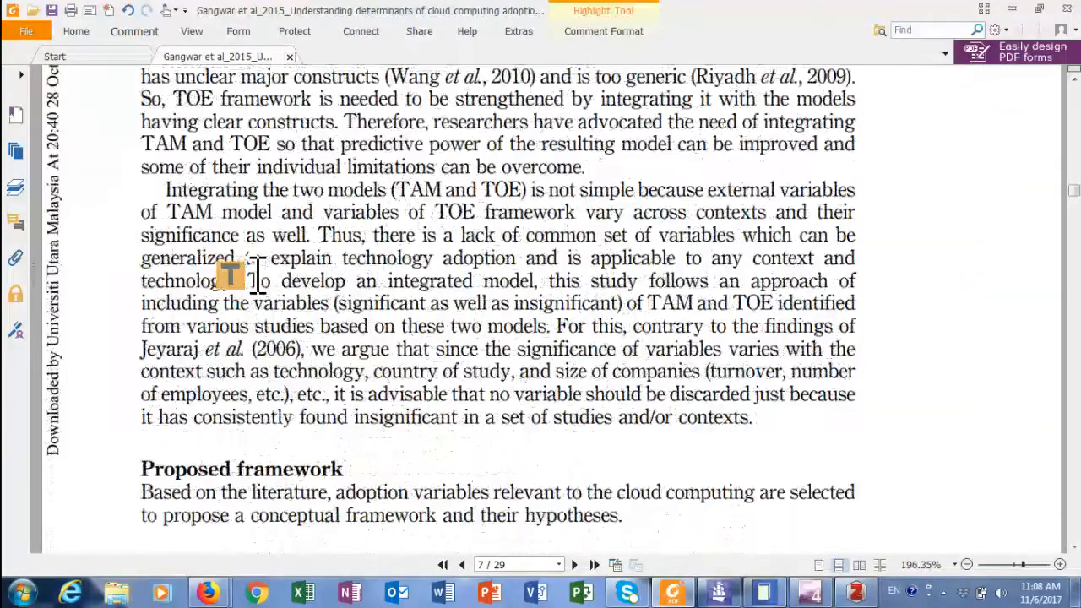
left_click_drag(140, 252, 299, 251)
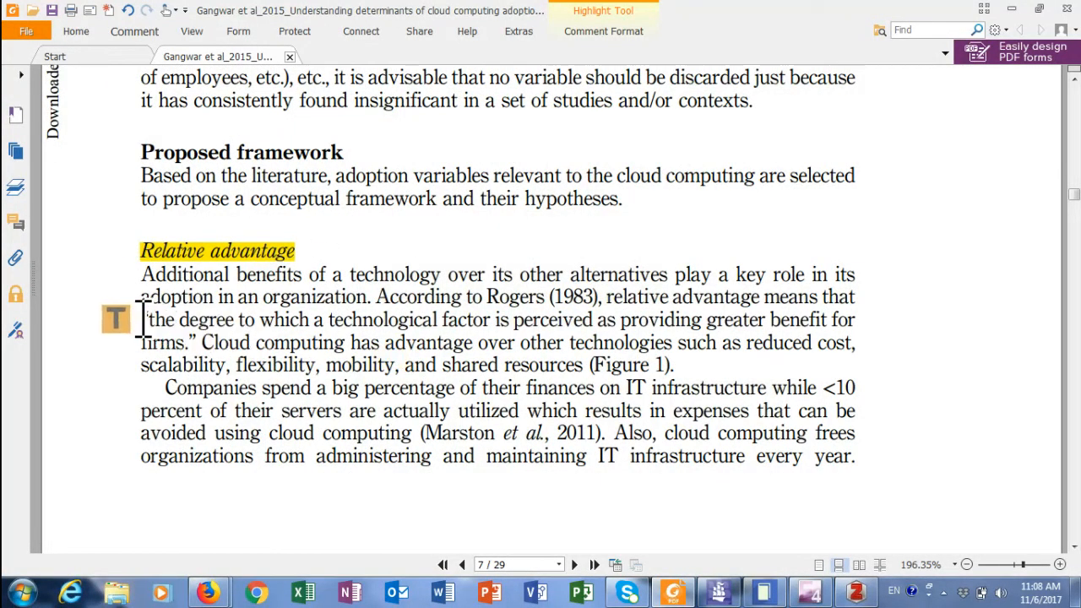
left_click_drag(143, 321, 197, 342)
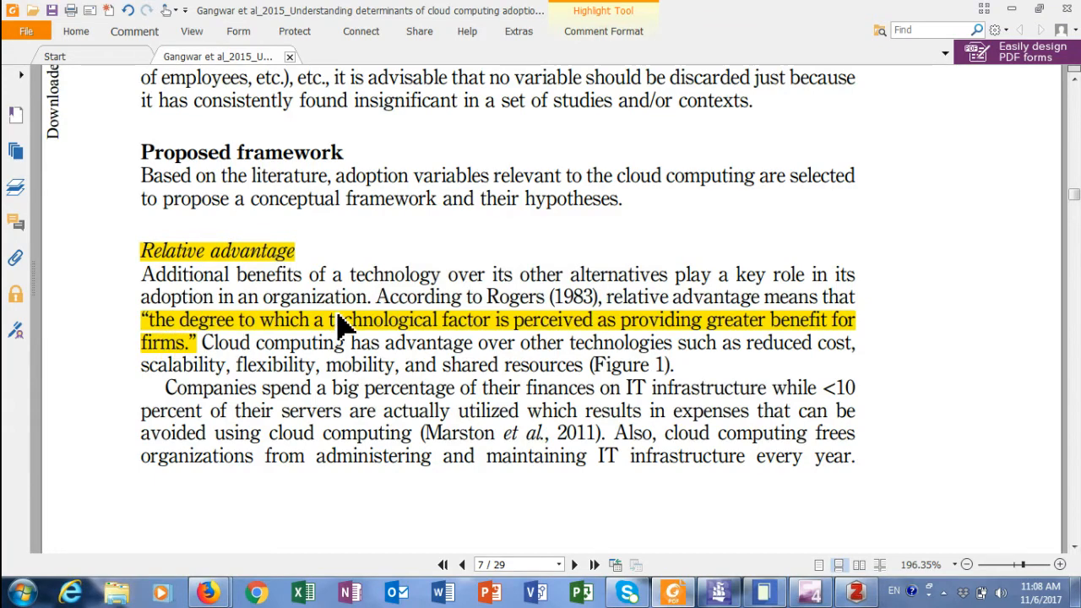
Highlight the heading "Compatibility" on page 8 and its first quoted definition, from "the degree to which an innovation" to "potential adopters.".
scroll(342, 287, "down", 3)
scroll(465, 306, "down", 10)
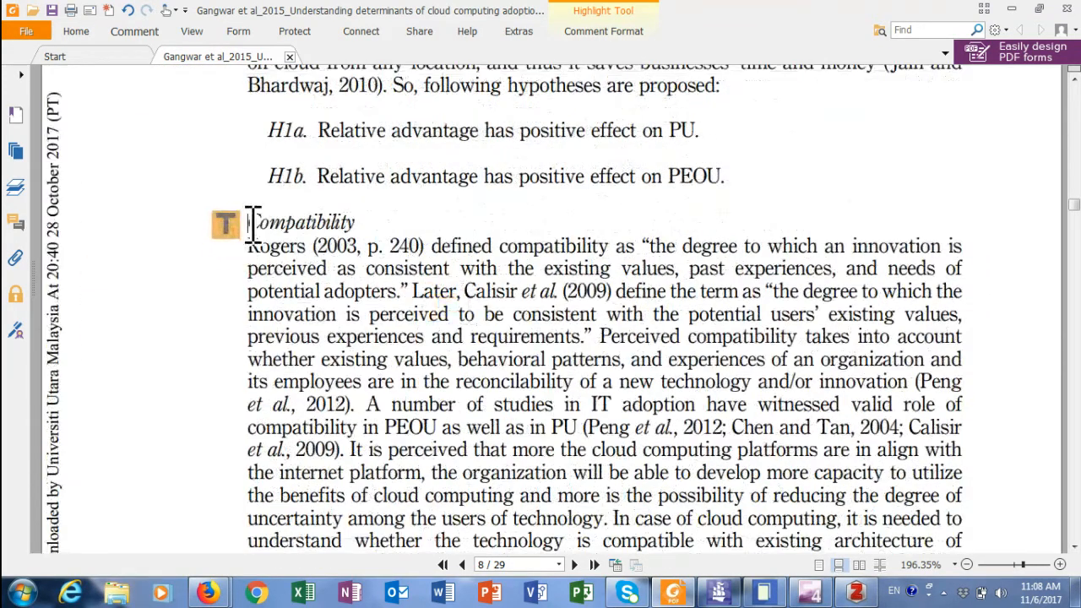
left_click_drag(247, 222, 360, 222)
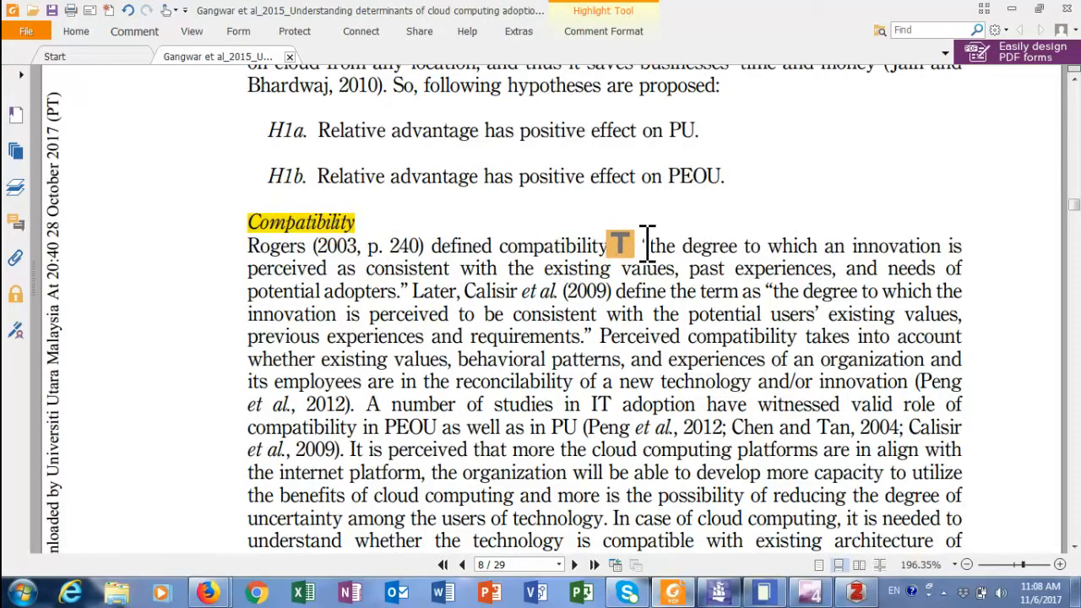
left_click_drag(647, 246, 388, 292)
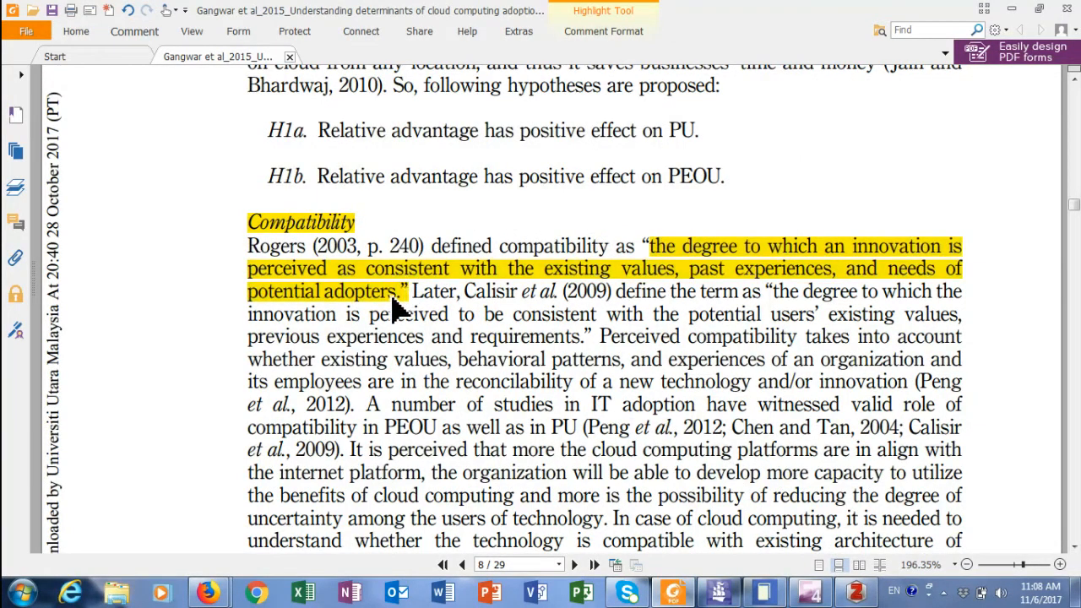
Highlight the heading "Complexity" on page 9 and the sentence from "In case of cloud computing adoption" to "interface design, etc.".
scroll(380, 321, "down", 2)
scroll(378, 317, "down", 5)
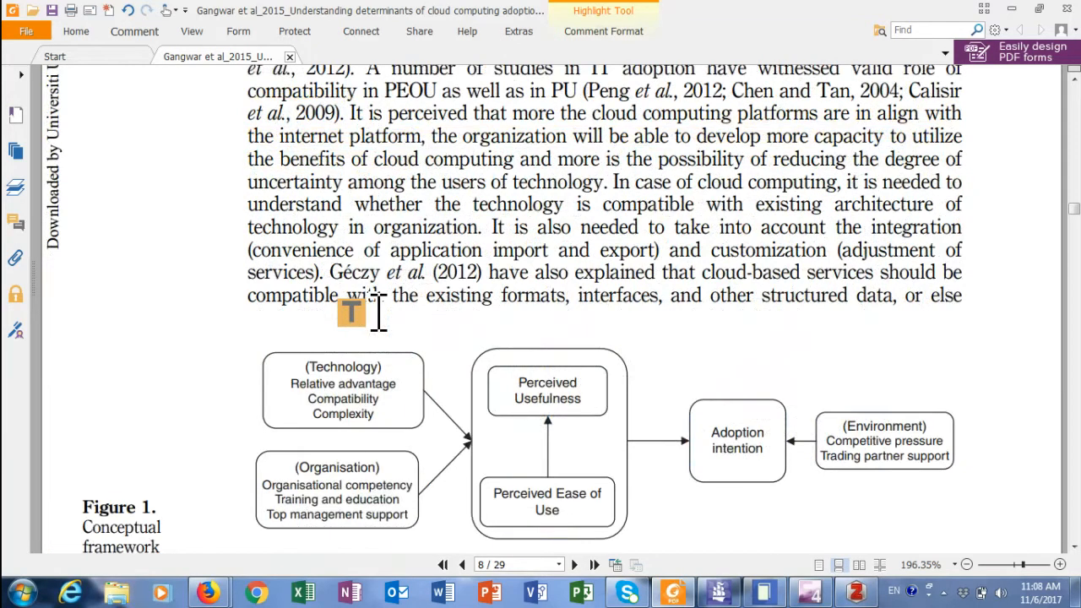
scroll(378, 317, "down", 20)
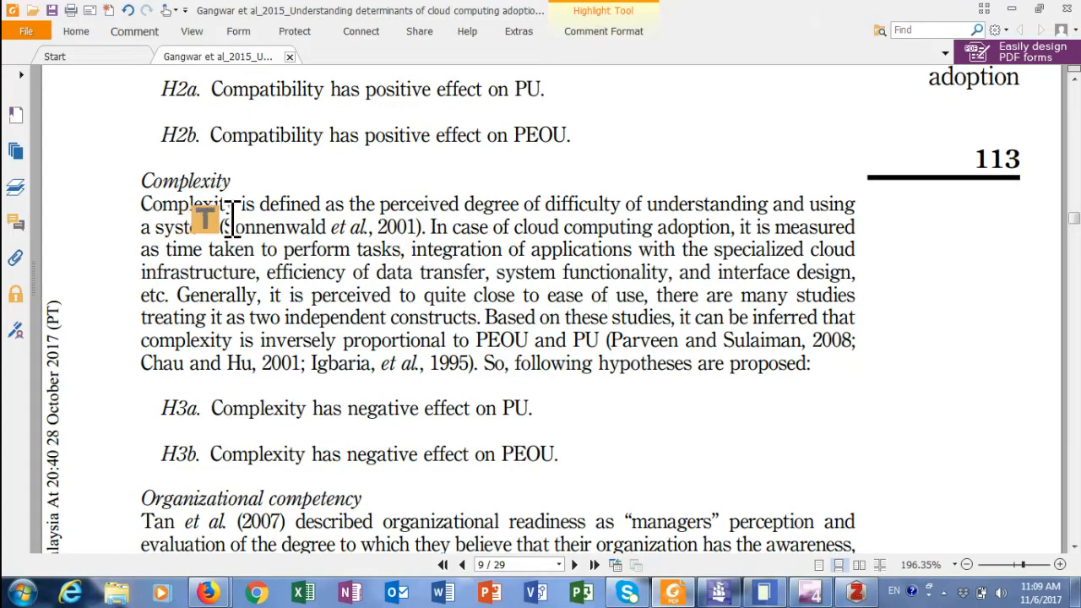
left_click_drag(142, 182, 233, 182)
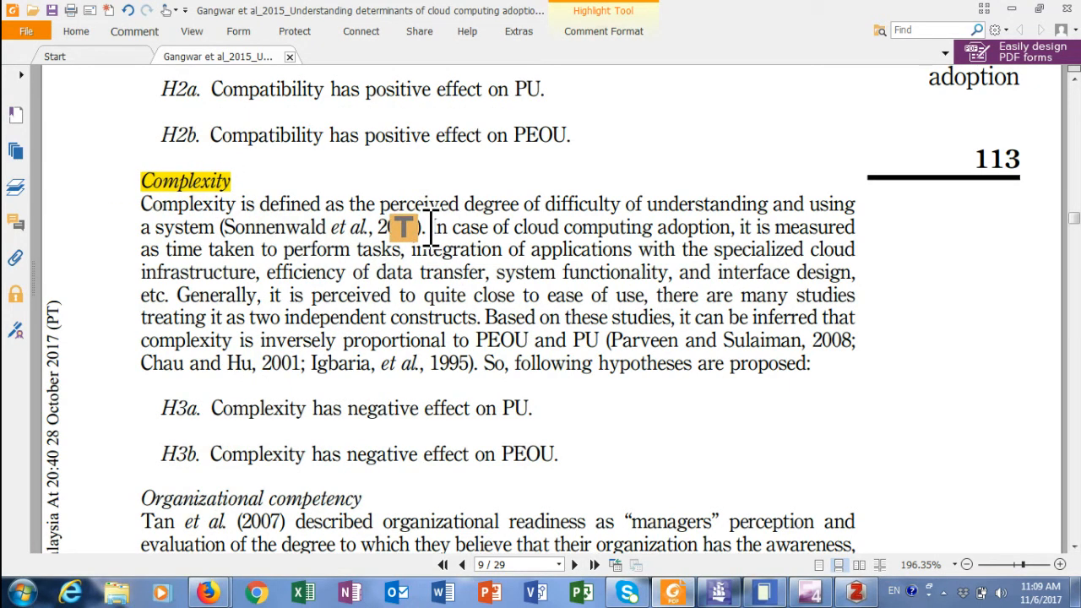
left_click_drag(430, 226, 168, 304)
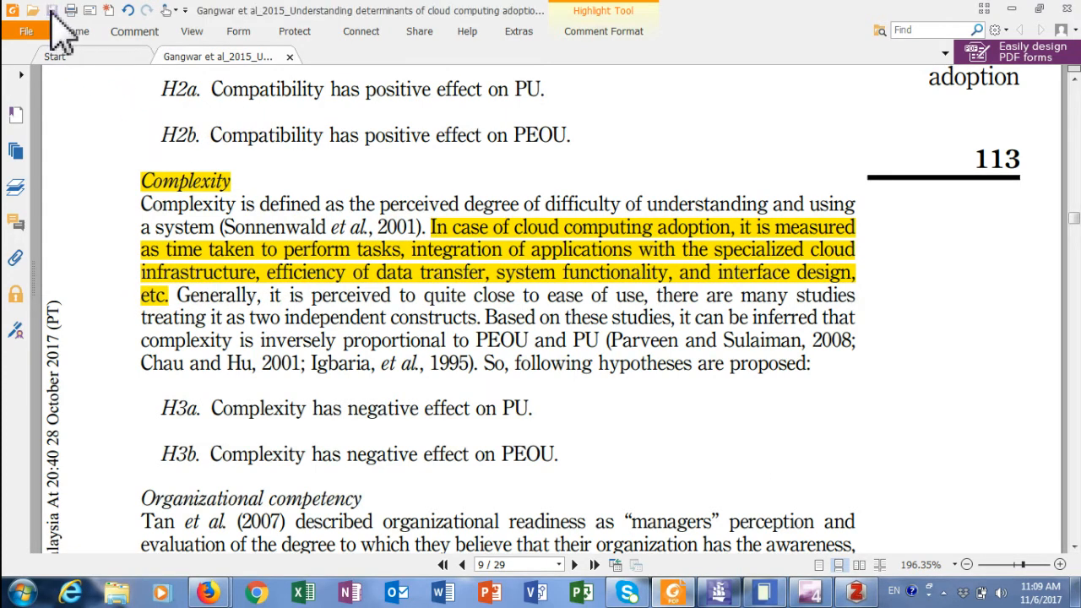
Save and close the highlighted PDF, and return to the Zotero library.
left_click(290, 56)
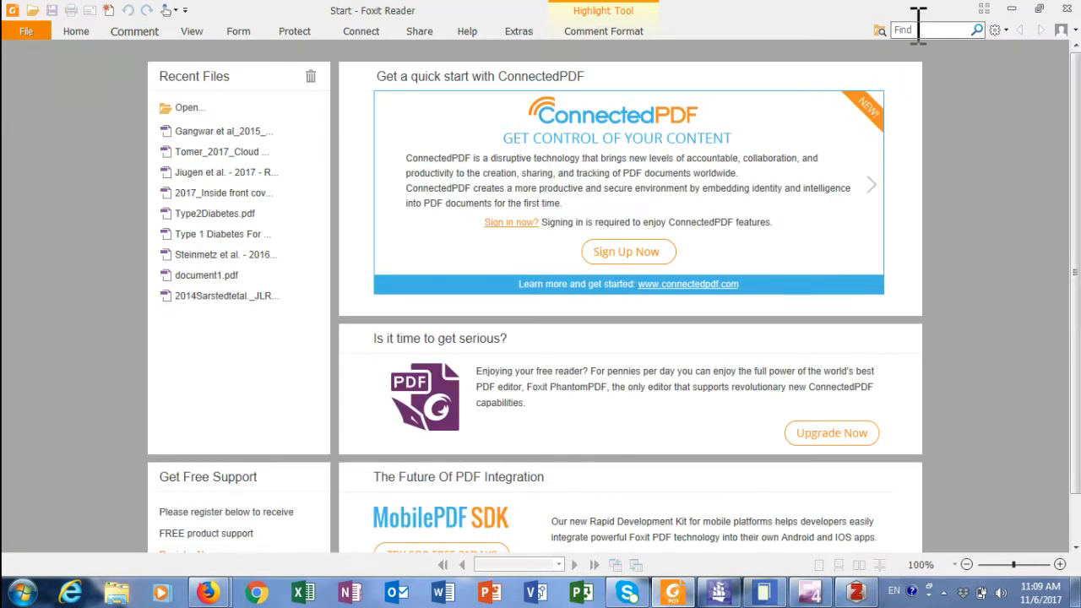
left_click(1011, 10)
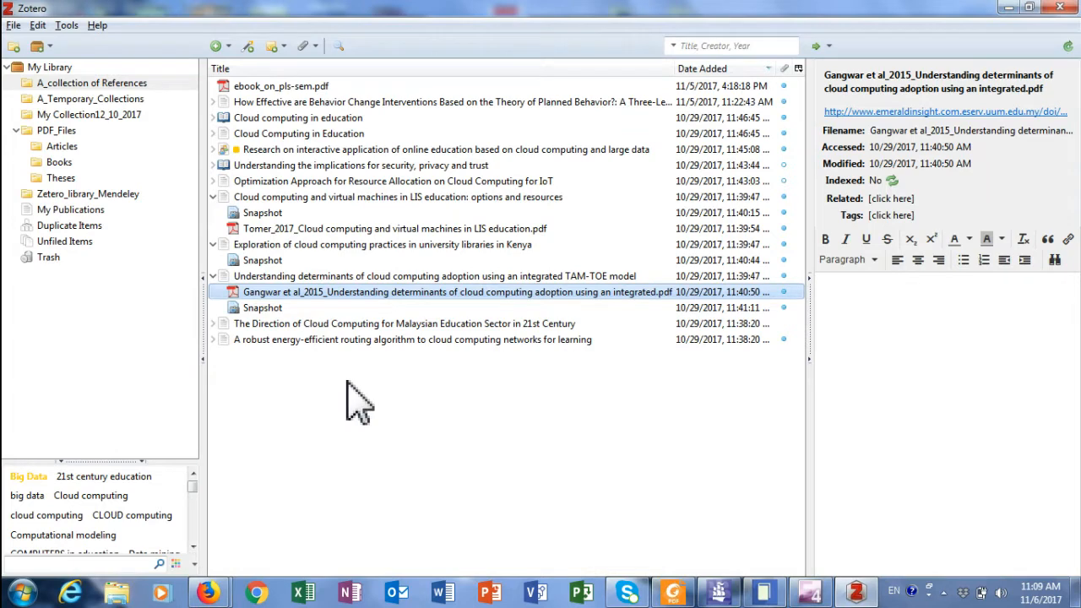
Extract the annotations from the PDF "Understanding determinants of cloud computing adoption" and open the extracted annotations note.
right_click(437, 293)
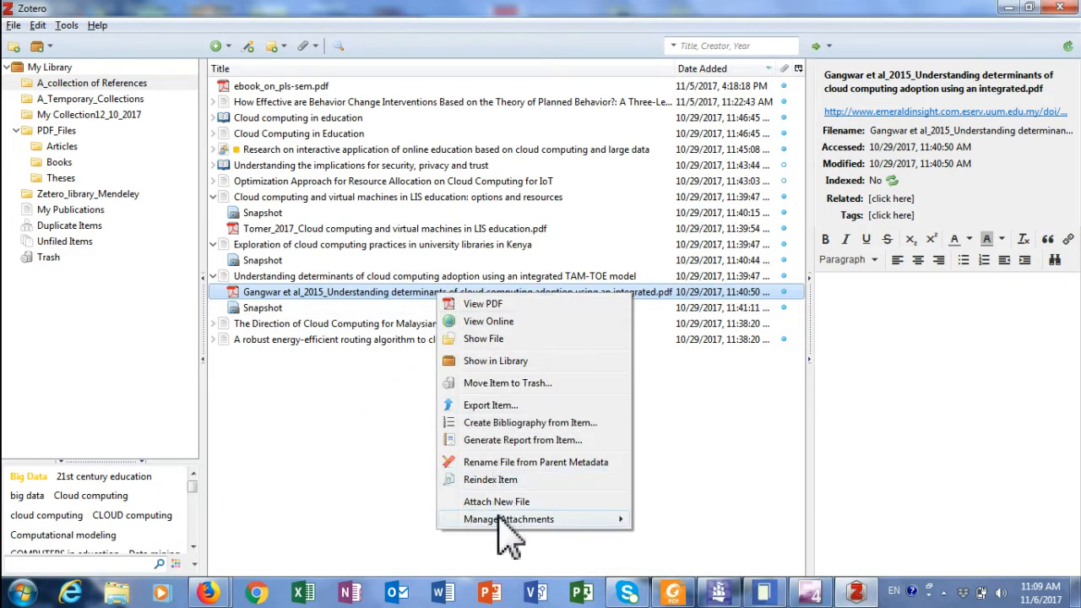
mouse_move(506, 520)
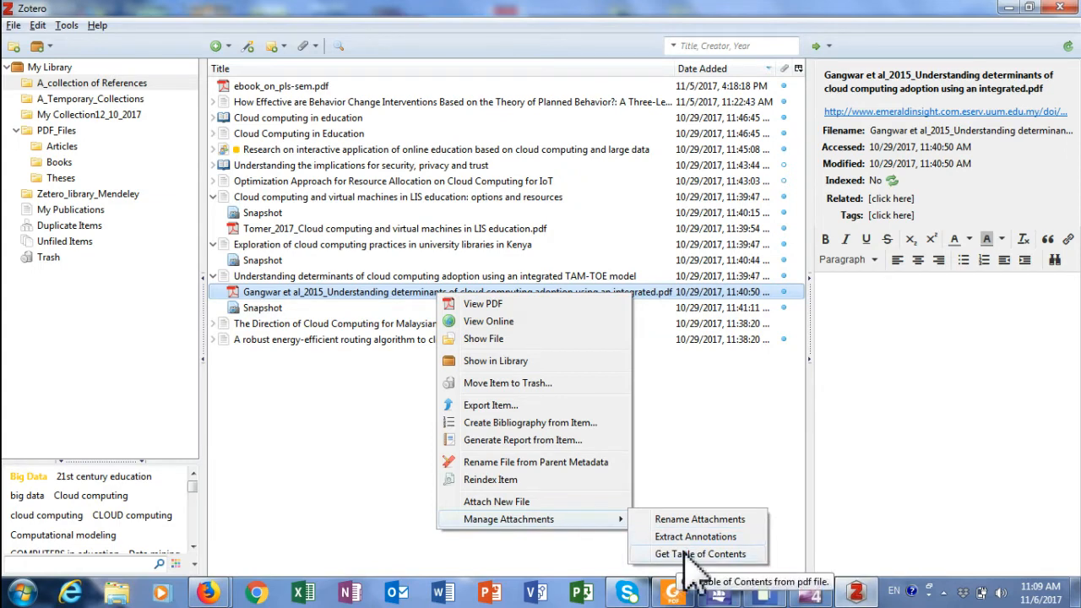
left_click(695, 537)
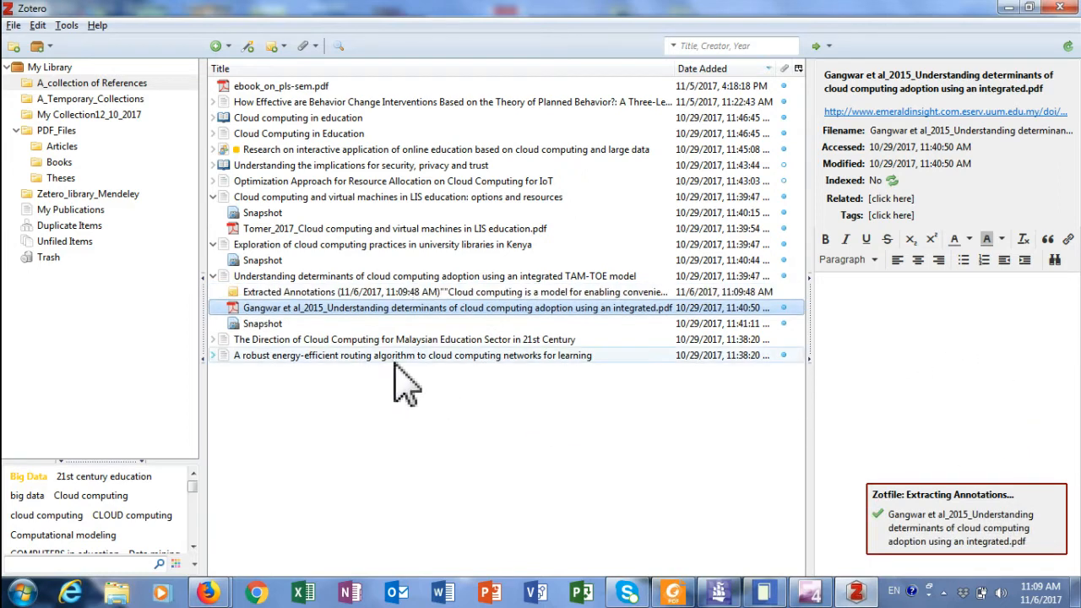
left_click(299, 293)
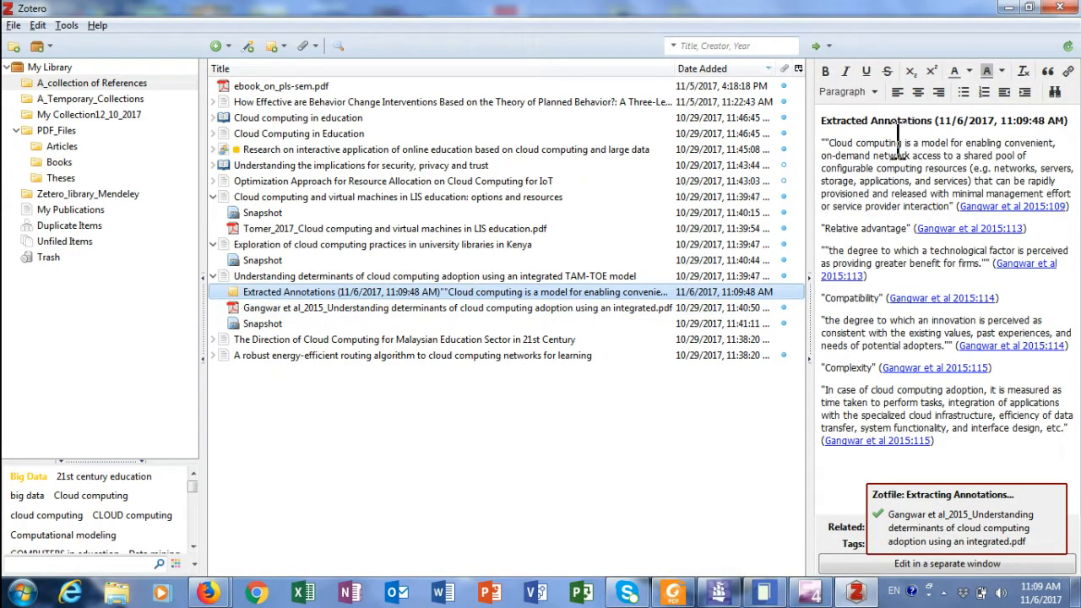
left_click_drag(829, 144, 952, 208)
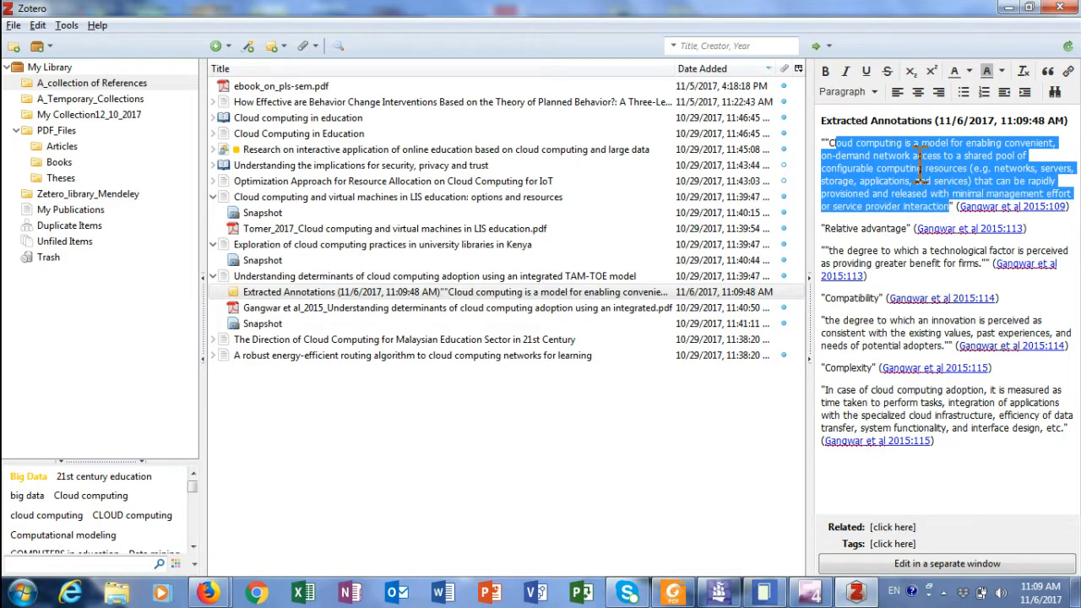
left_click(917, 166)
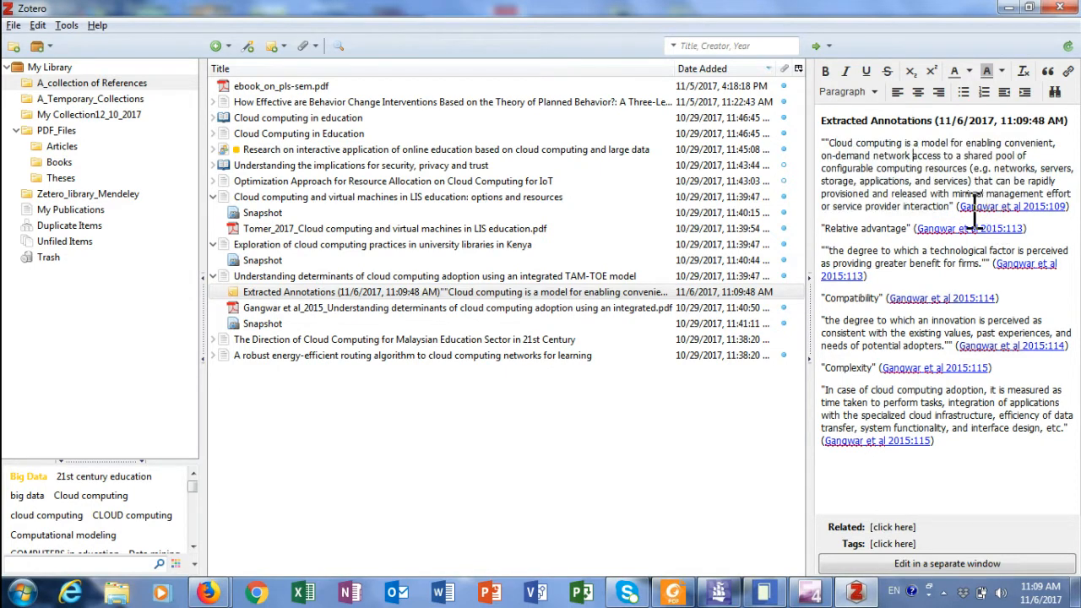
Open the note's page 109 citation link to check the highlighted cloud computing definition in the PDF, and return to the library.
left_click(1041, 206)
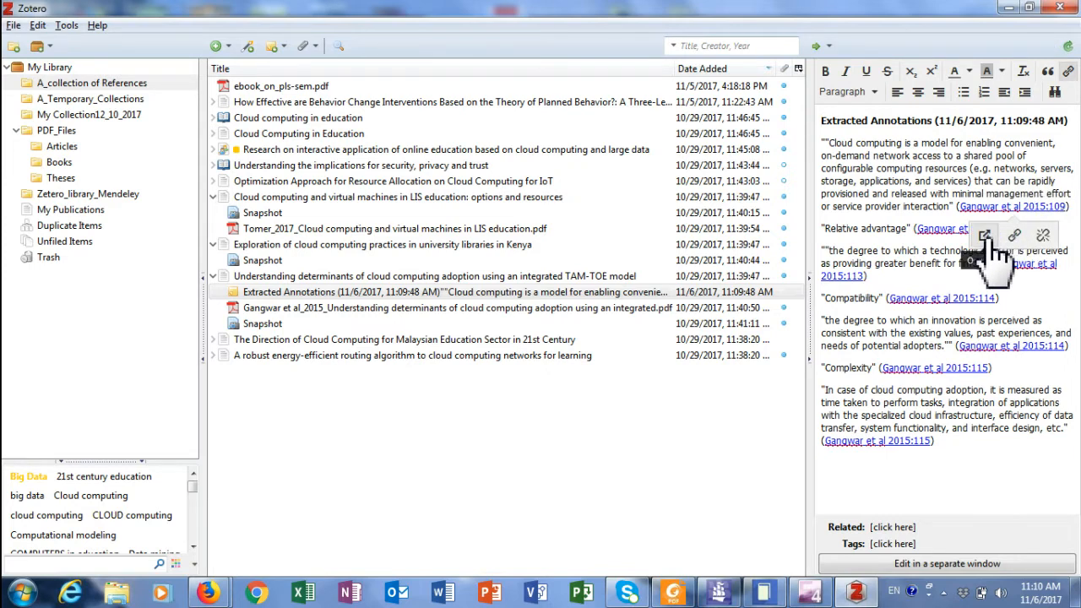
left_click(986, 238)
scroll(608, 287, "down", 6)
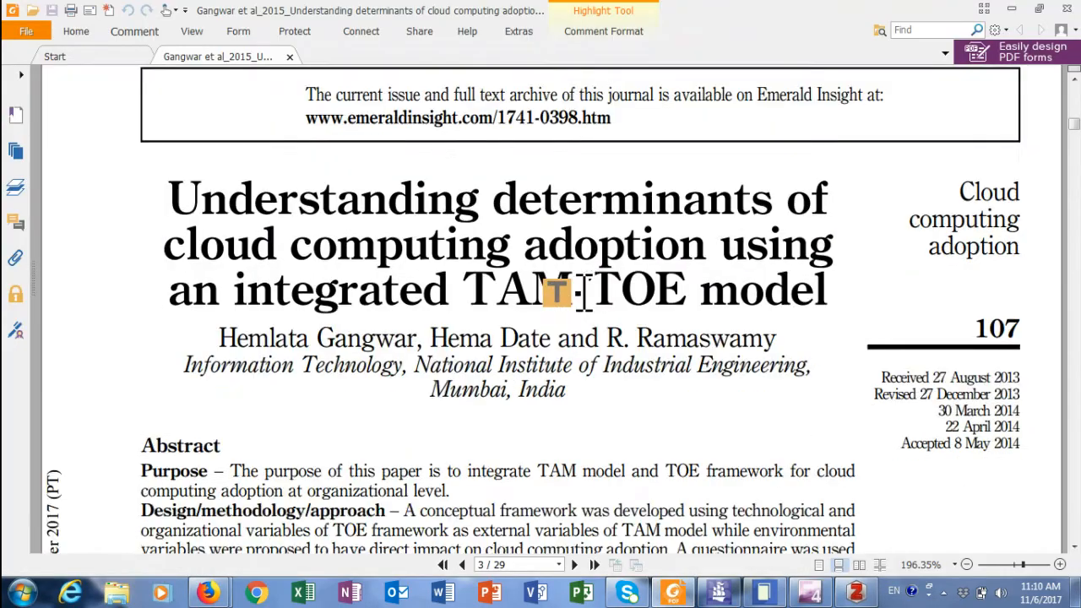
scroll(585, 291, "down", 1)
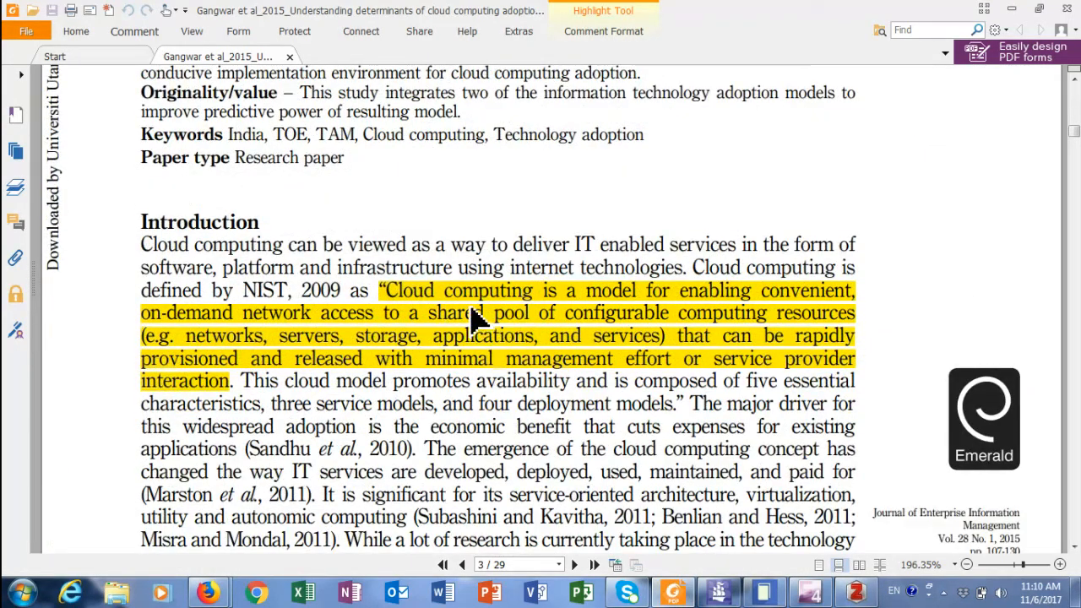
left_click(289, 57)
left_click(1012, 8)
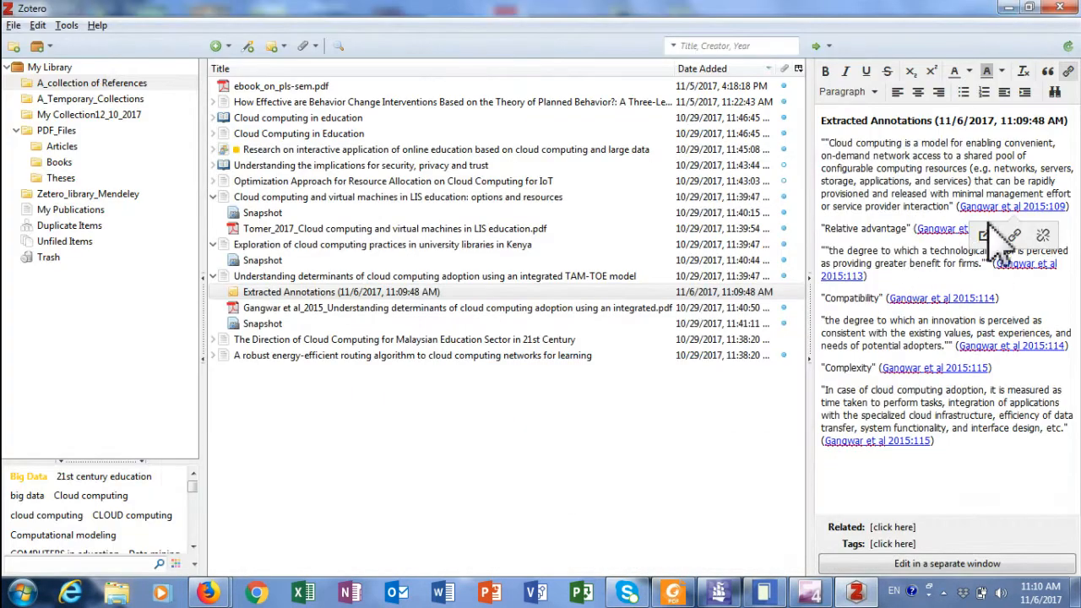
Insert the line "Cloud Computing definition" above the first extracted annotation in the note.
left_click(883, 250)
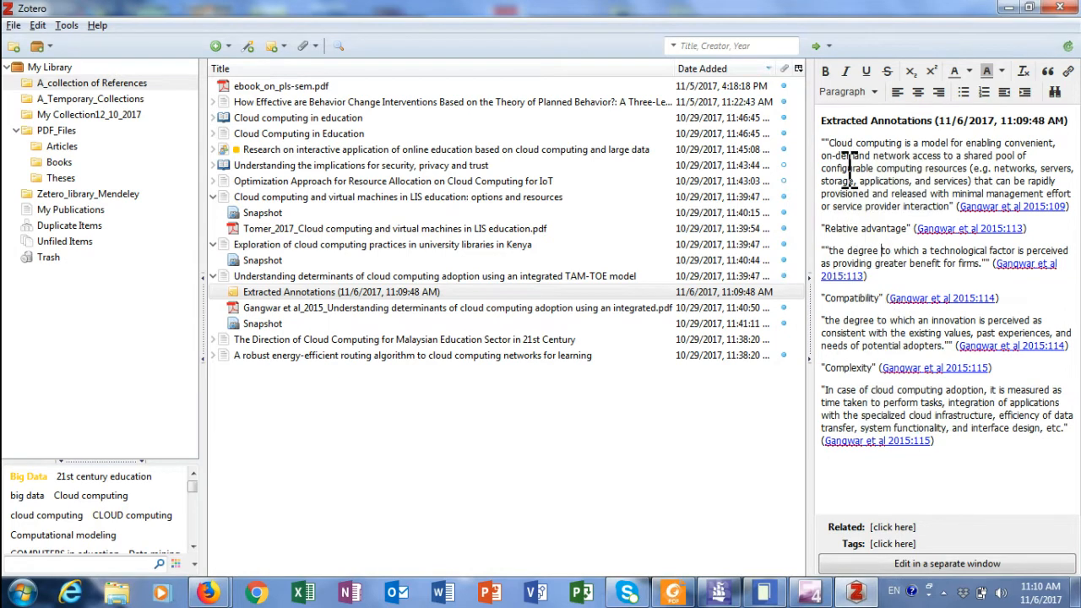
mouse_move(849, 156)
left_mouse_down()
mouse_move(950, 199)
mouse_move(921, 201)
mouse_move(944, 209)
left_mouse_up()
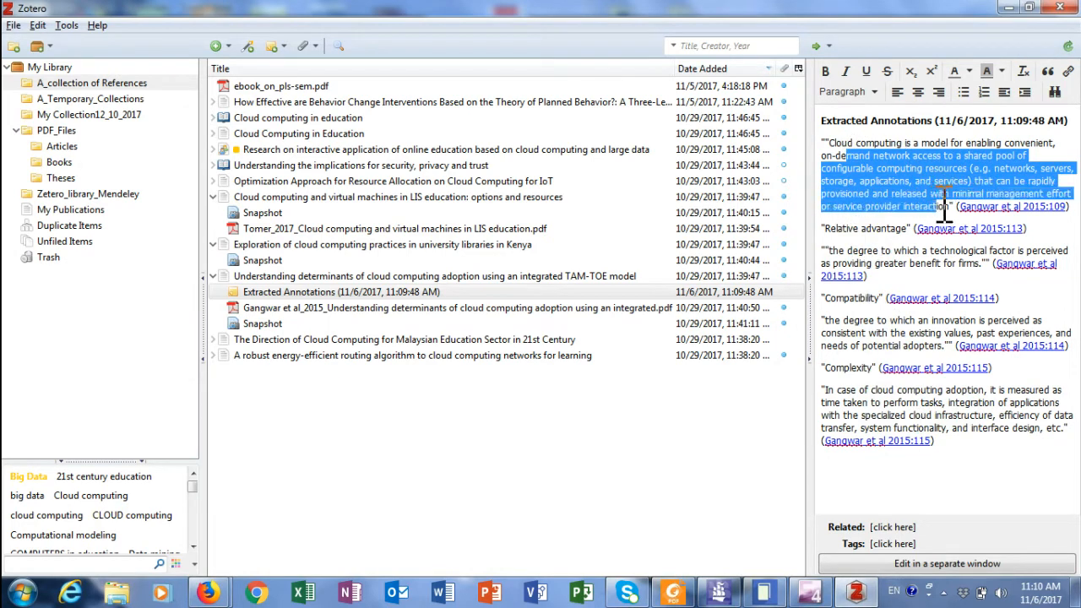
left_click(900, 207)
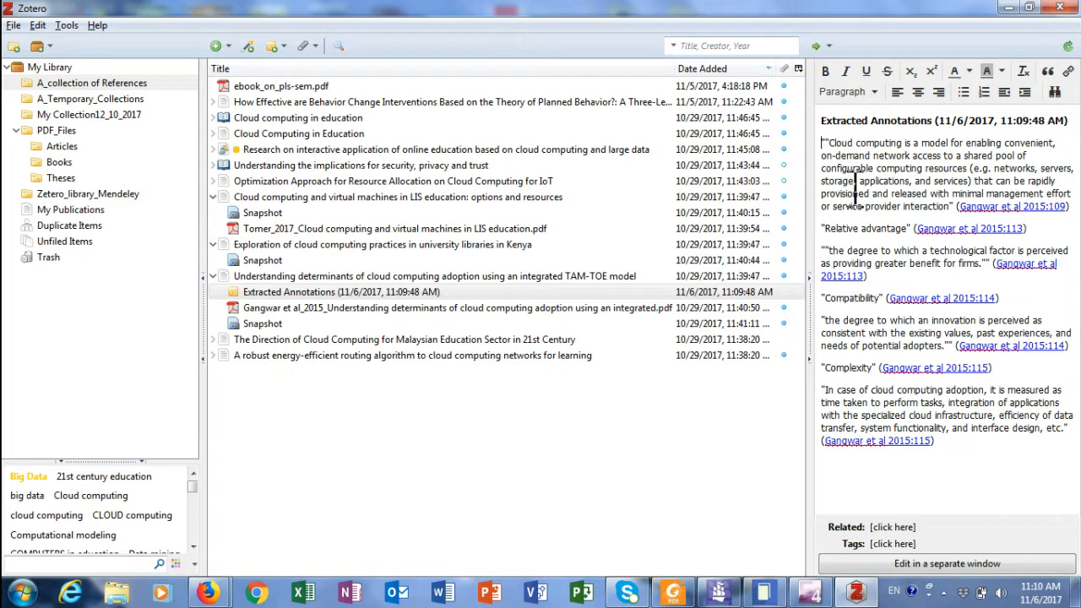
key("Return")
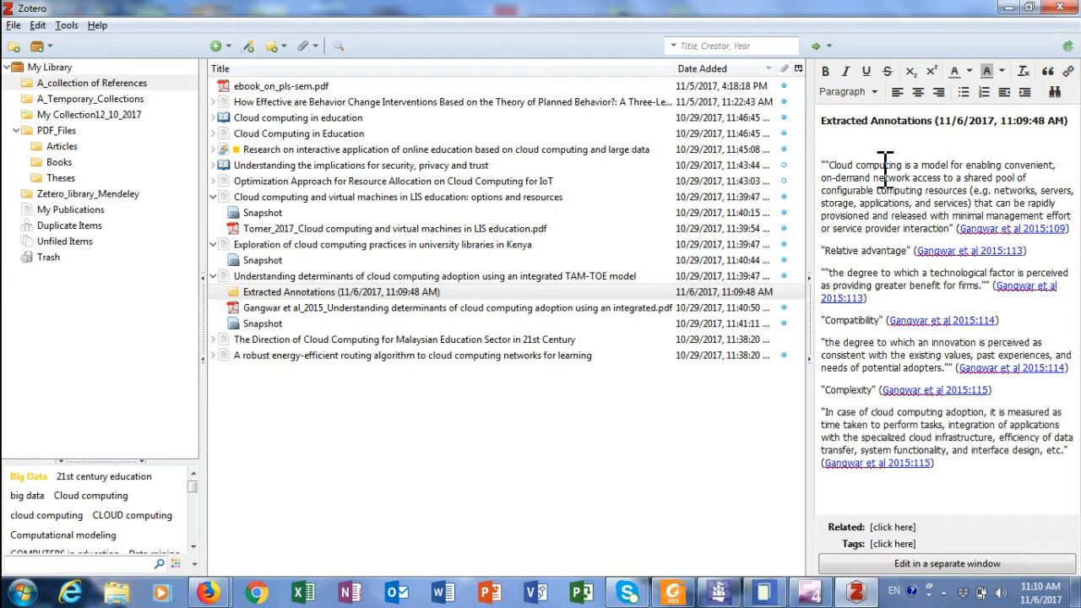
type("ud Computing definition")
Format the line "Cloud Computing definition" as bold, italic and underlined with blue text.
left_click_drag(937, 143, 821, 143)
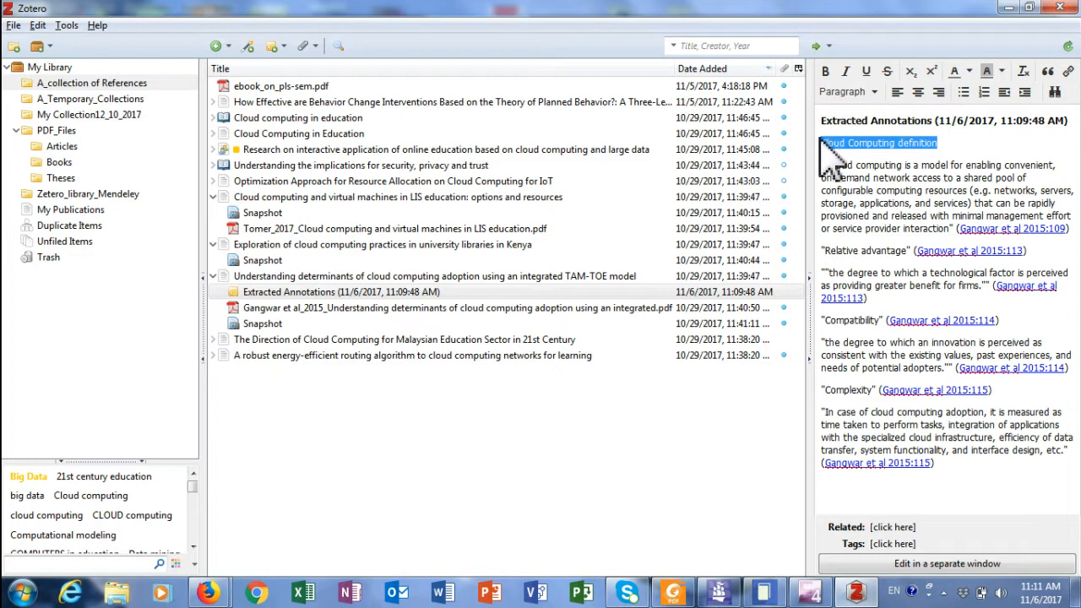
left_click(825, 71)
left_click(845, 71)
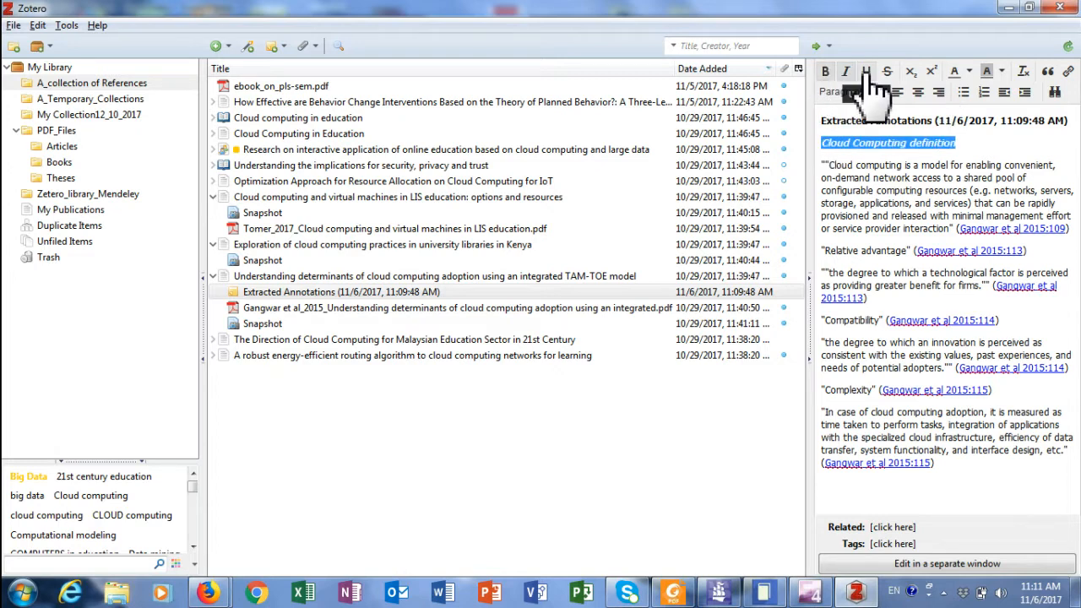
left_click(969, 71)
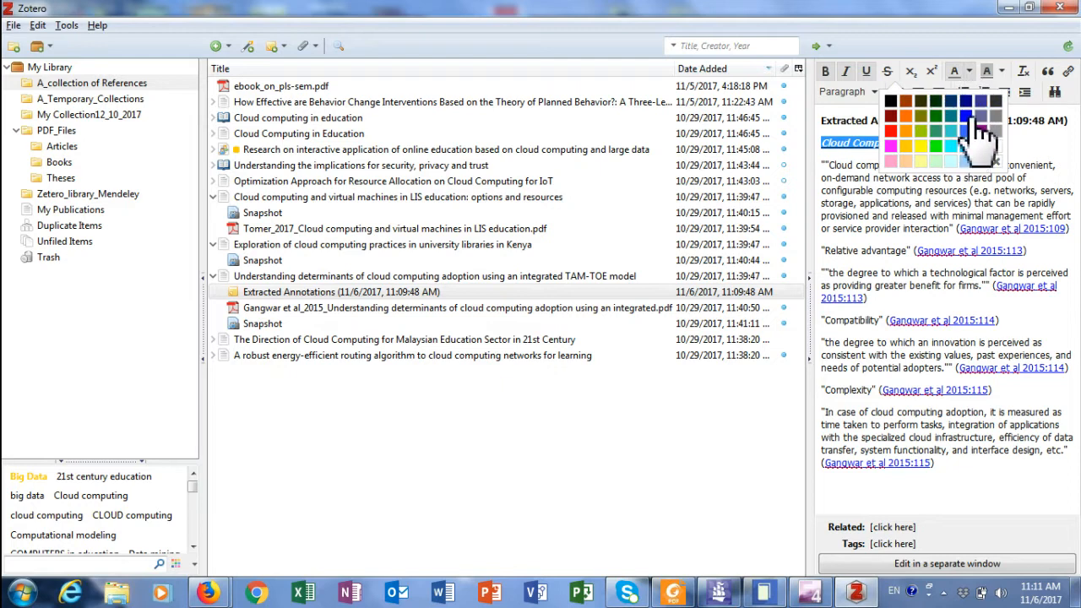
left_click(968, 118)
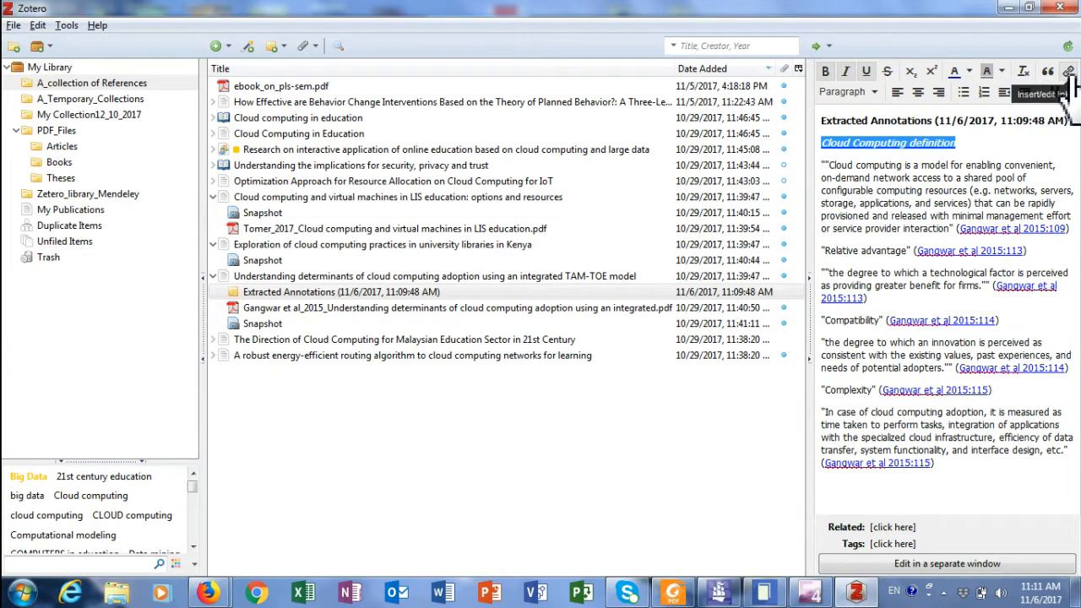
Try Heading 1 on the "Cloud Computing definition" line and settle on the Heading 2 style.
left_click(876, 92)
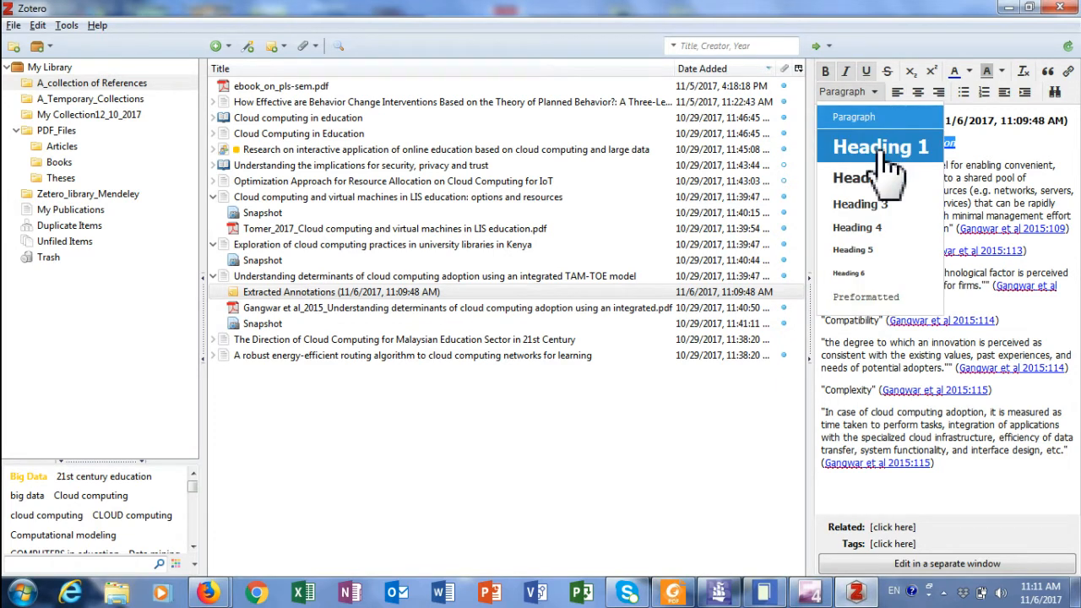
left_click(883, 160)
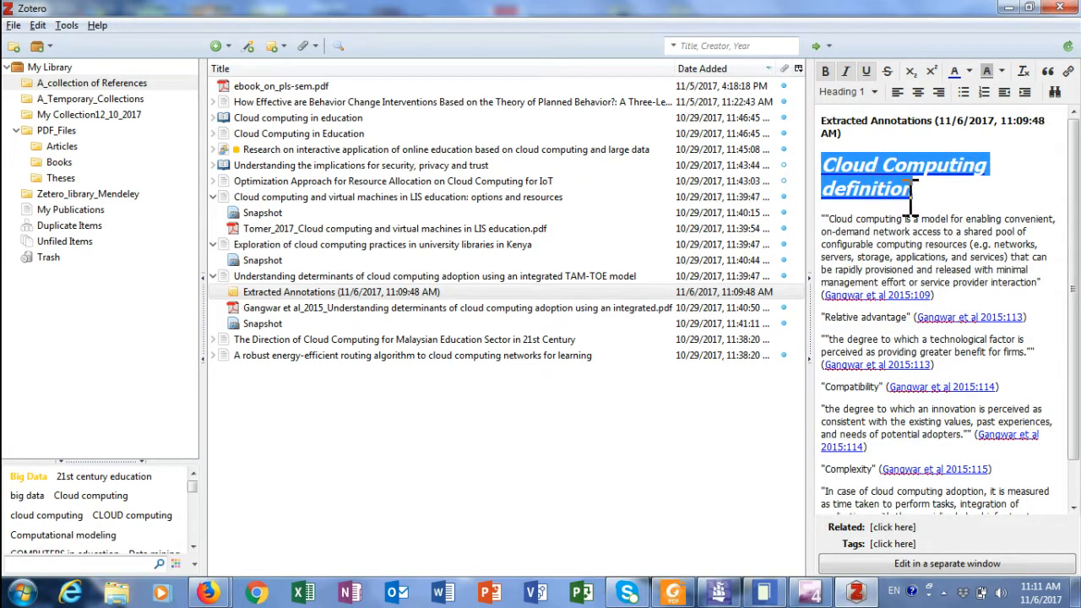
left_click(878, 94)
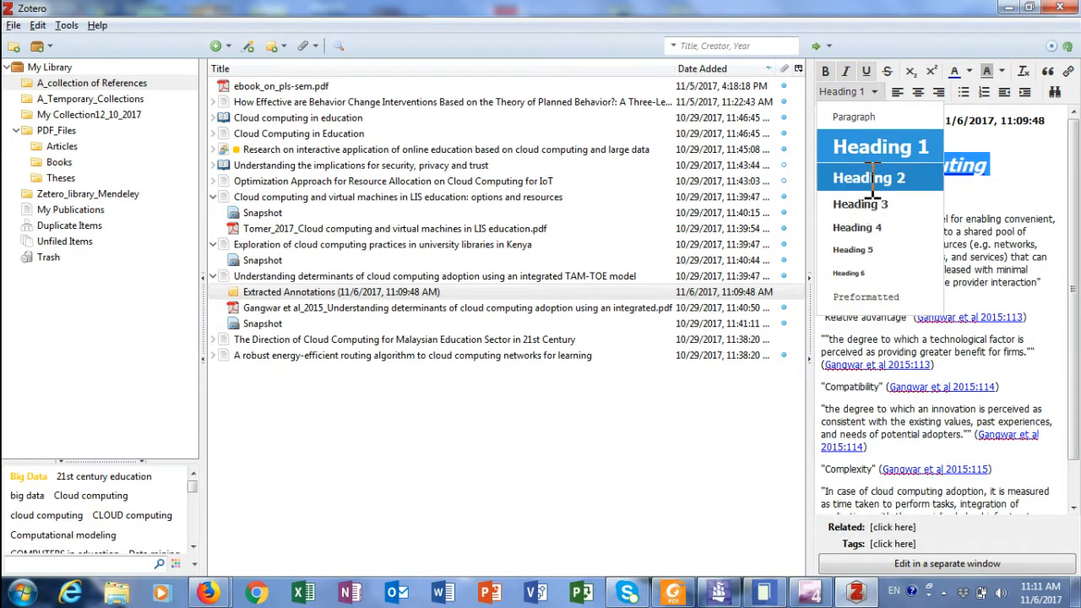
left_click(883, 177)
Try centre alignment on the quoted cloud computing definition and return it to left alignment.
left_click_drag(829, 187, 1041, 252)
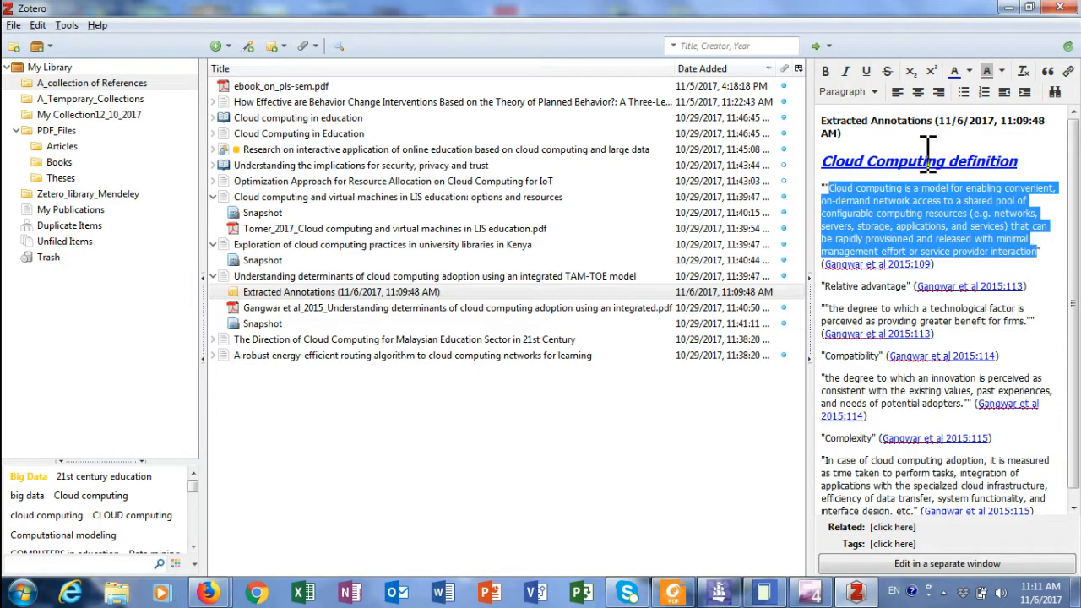
left_click(917, 92)
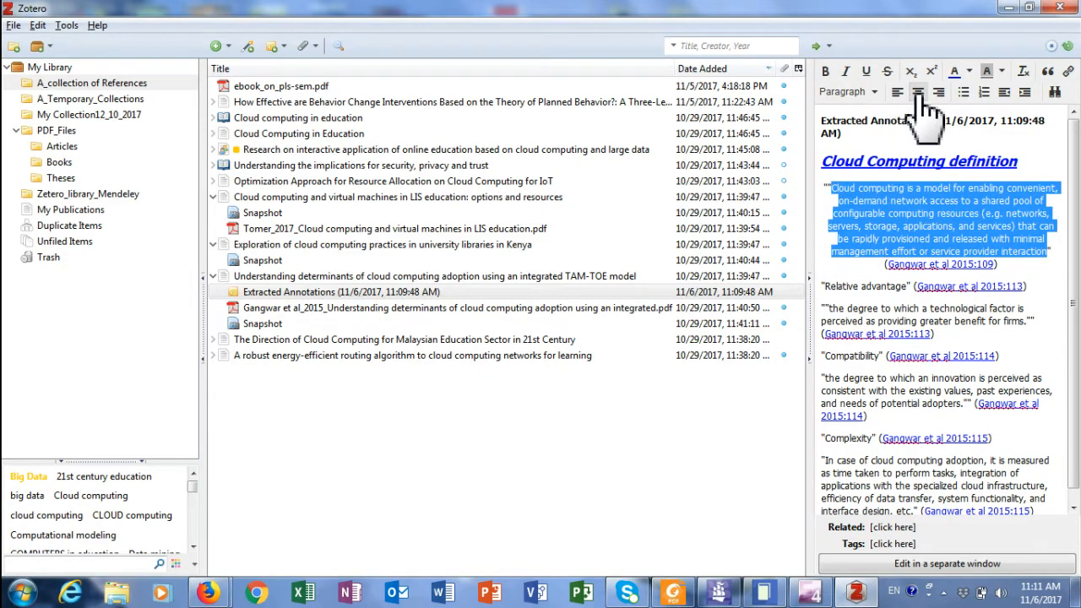
left_click(897, 93)
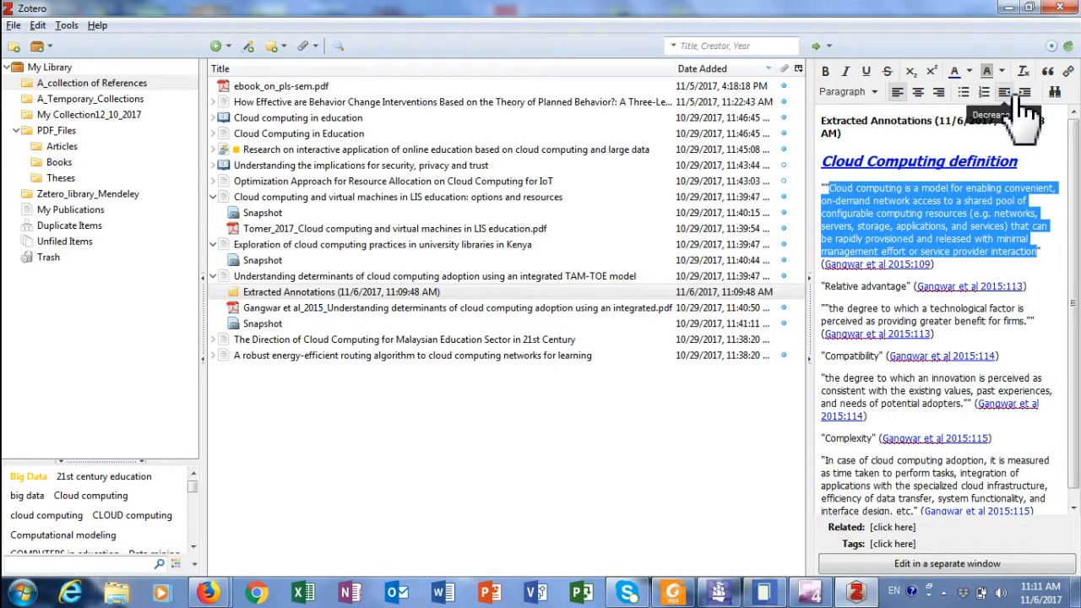
left_click(1055, 93)
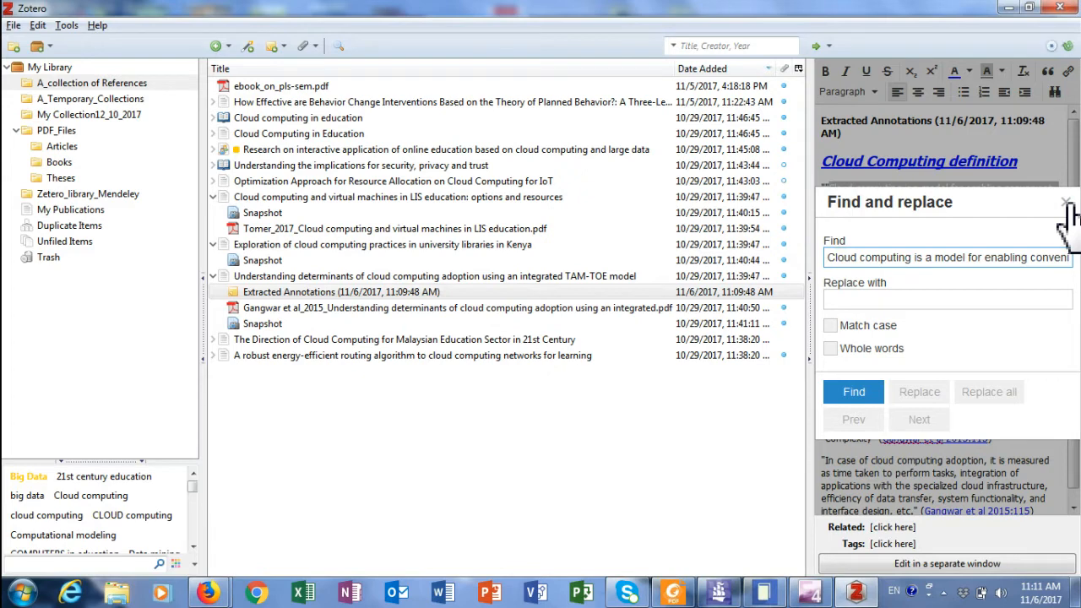
left_click(1066, 206)
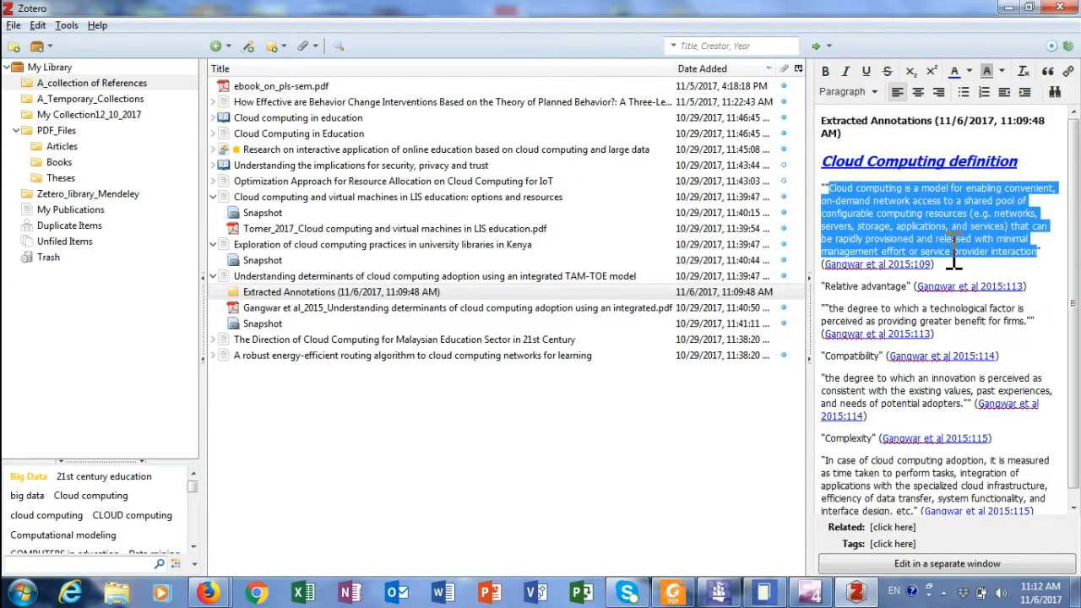
left_click(952, 252)
left_click_drag(828, 161, 935, 161)
left_click(912, 218)
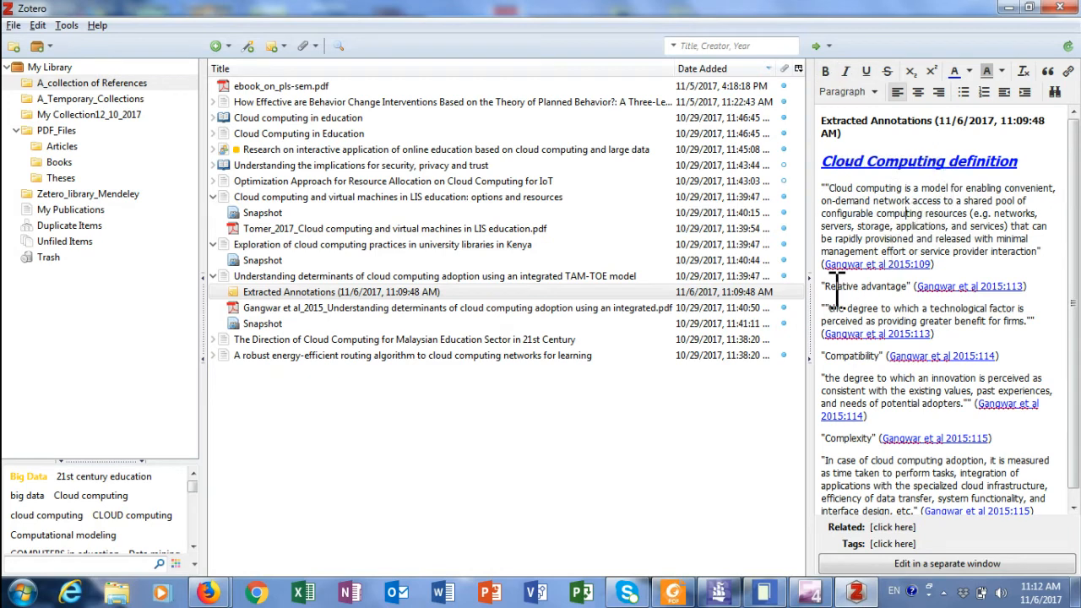
Insert the line "Relative advantage" above the "Relative advantage" annotation and style it as Heading 2.
left_click(826, 287)
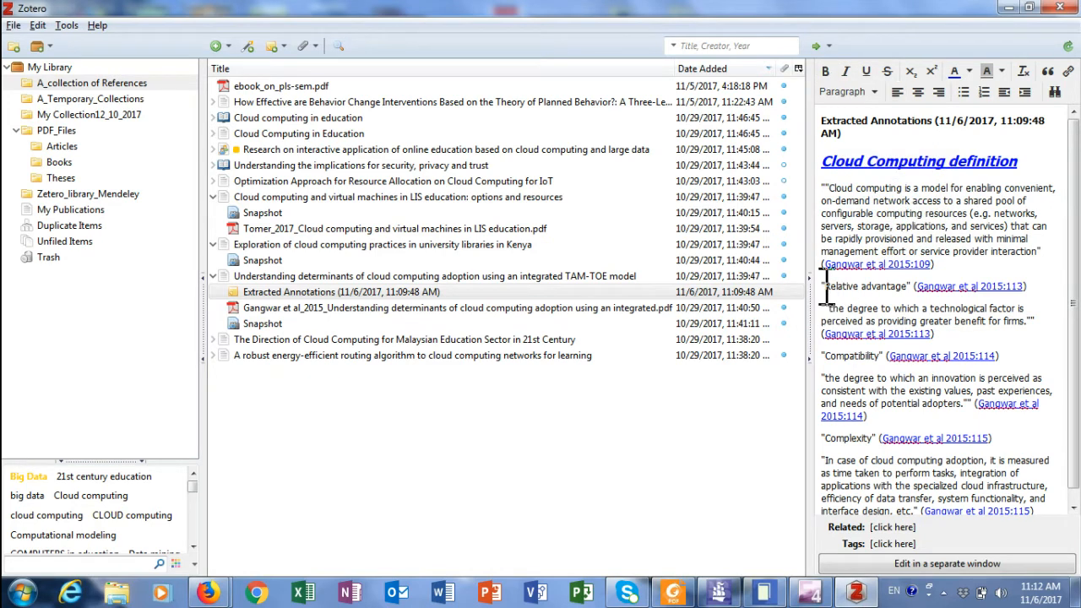
key("Return")
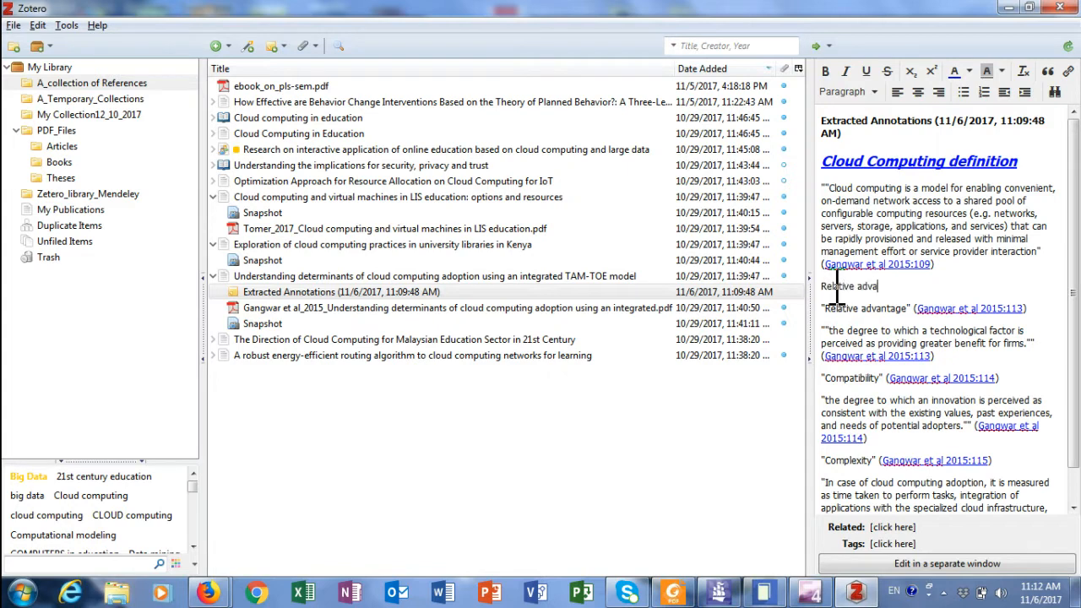
type("ntage")
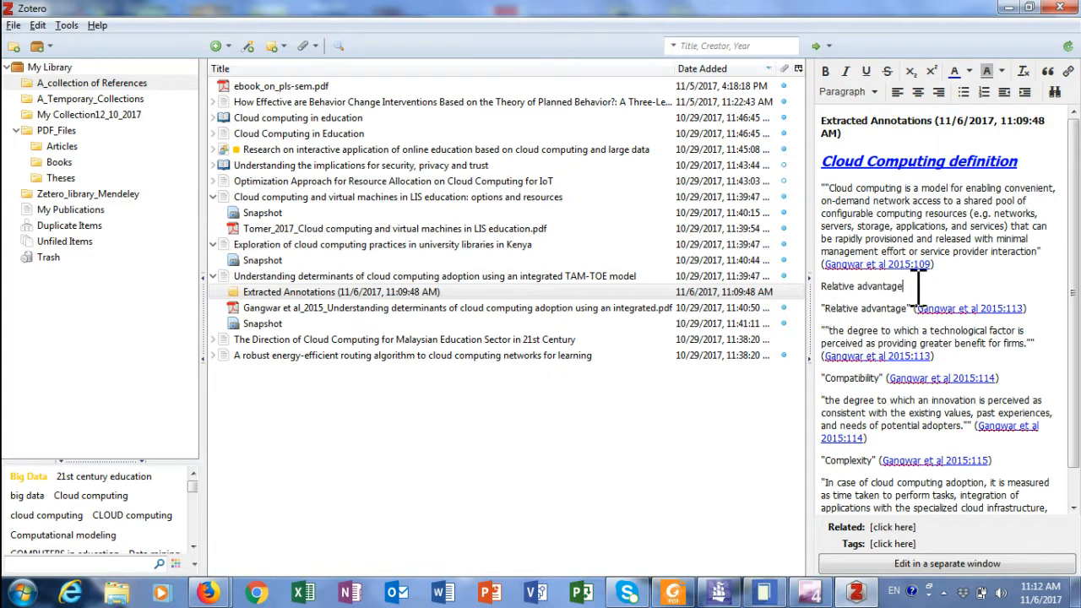
left_click_drag(919, 288, 819, 285)
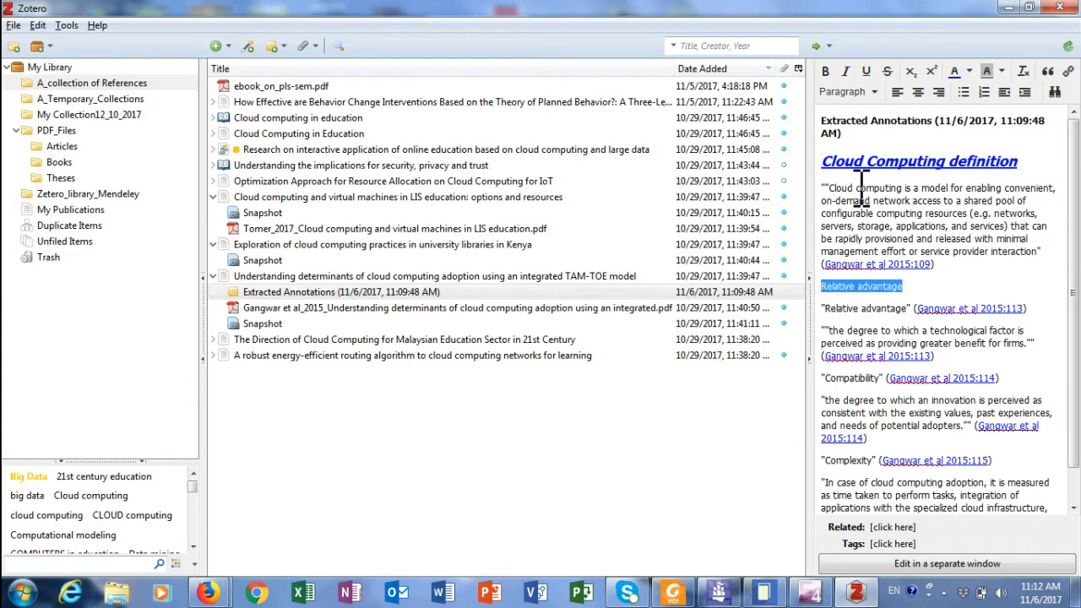
left_click(883, 95)
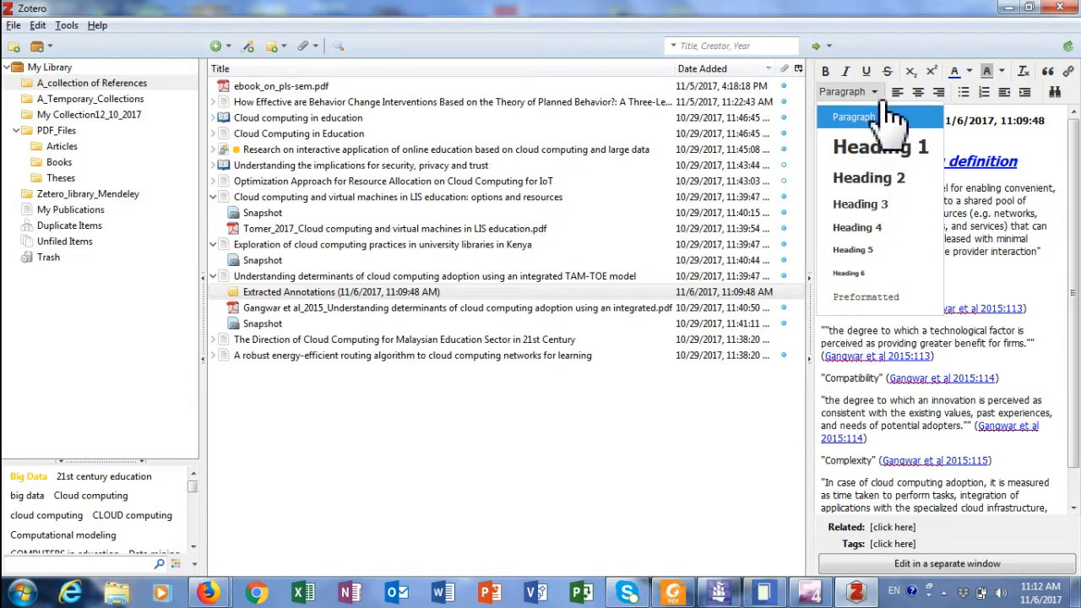
left_click(892, 178)
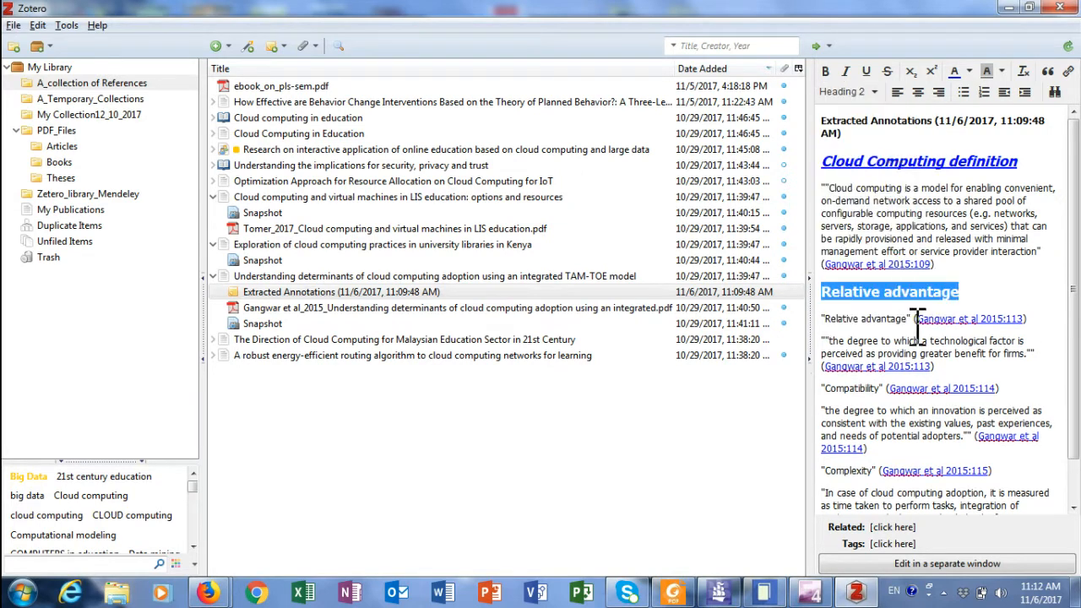
Insert the line "Complexity" above the "Complexity" annotation and style it as Heading 2.
scroll(917, 342, "down", 1)
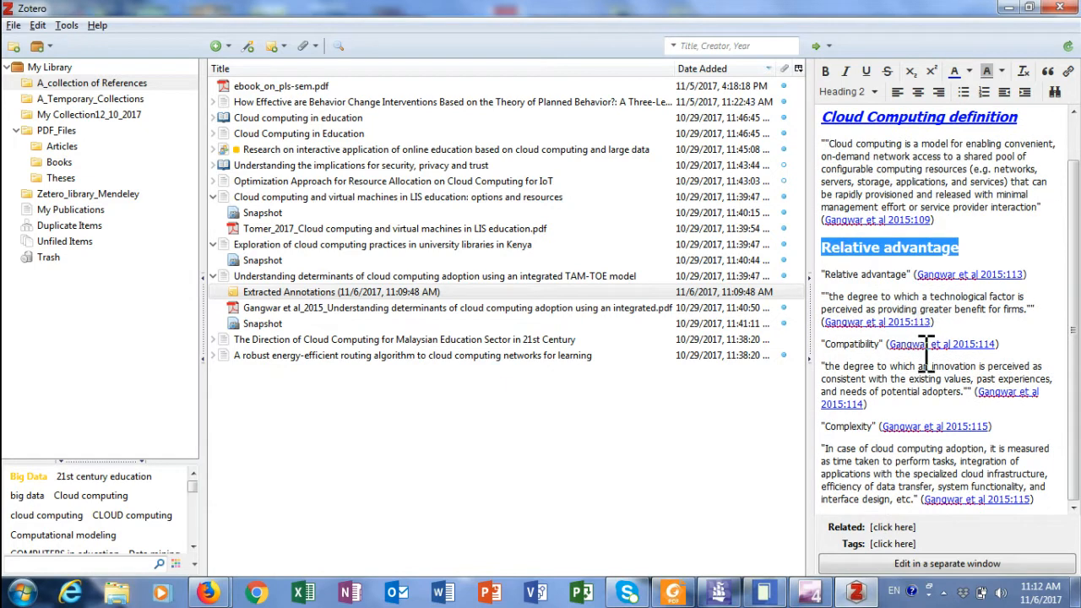
left_click(827, 429)
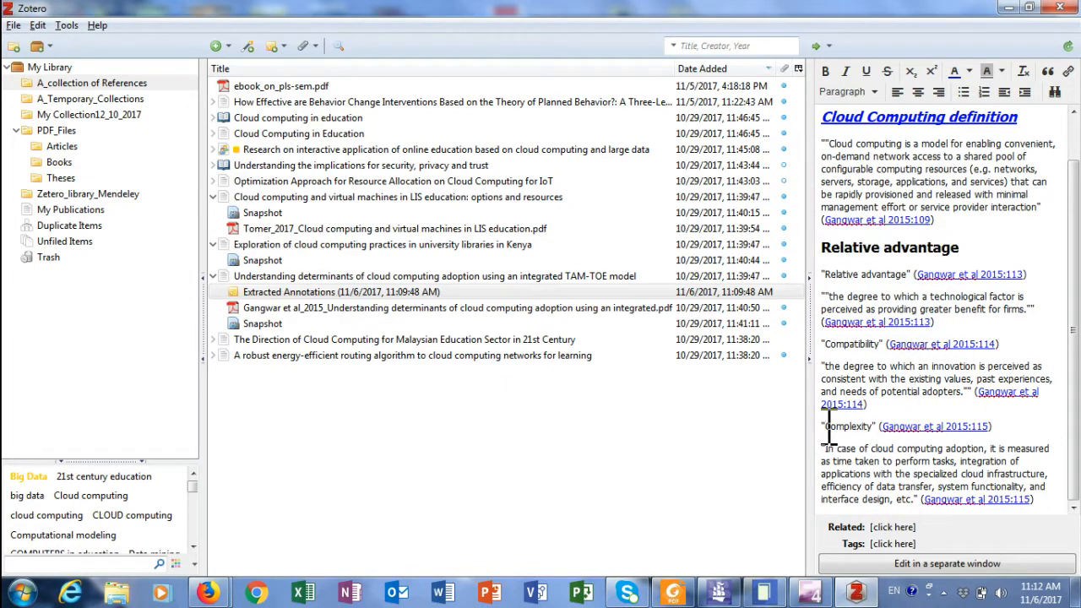
key("Return")
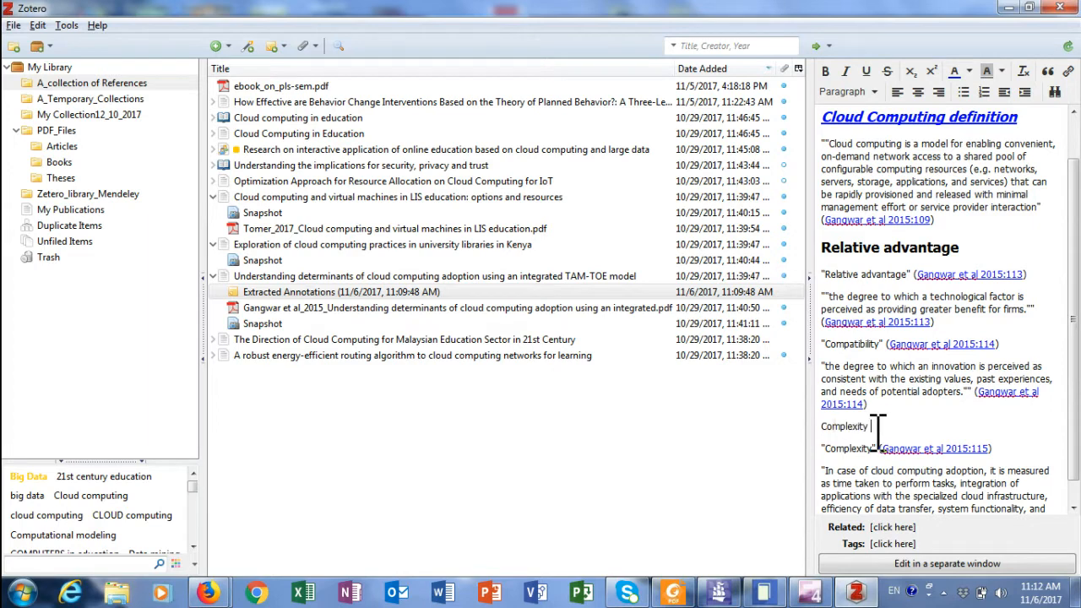
double_click(836, 426)
left_click(871, 95)
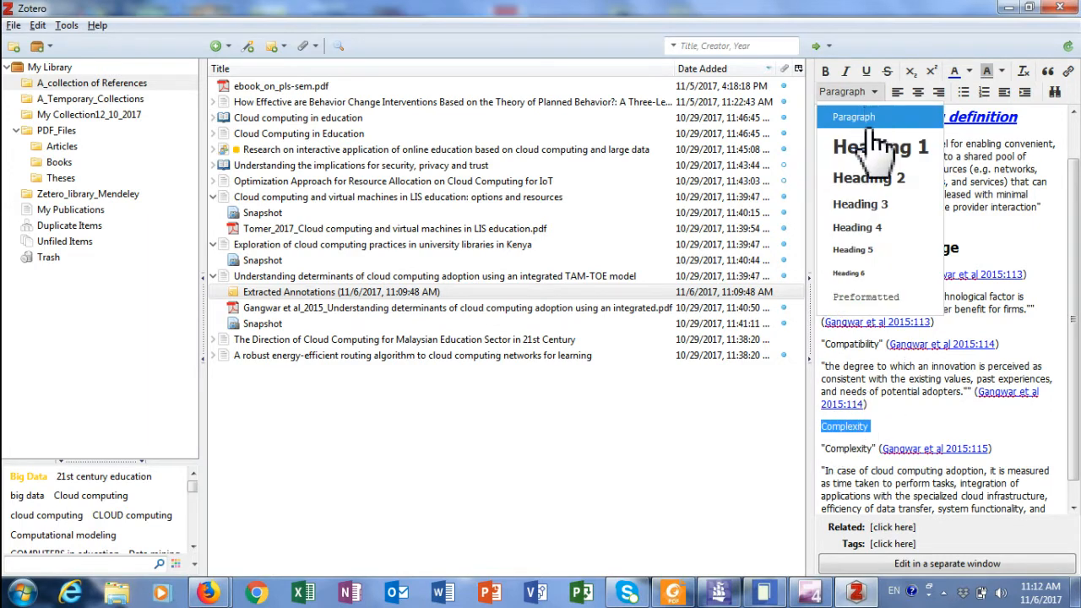
left_click(895, 179)
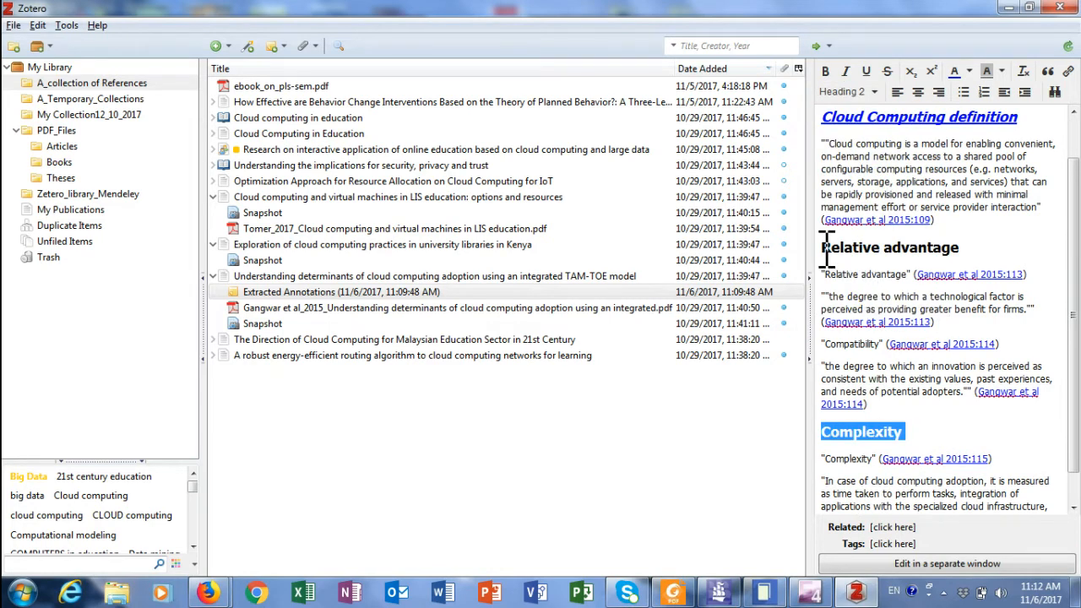
Turn the "Relative advantage" and "Complexity" heading lines into numbered list items.
left_click(823, 246)
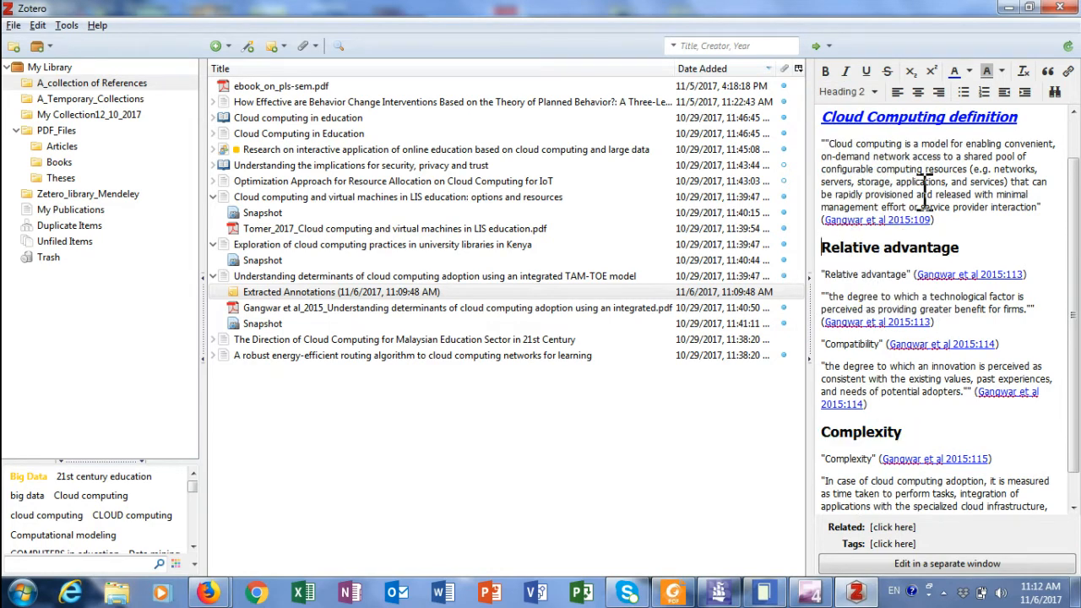
left_click(985, 93)
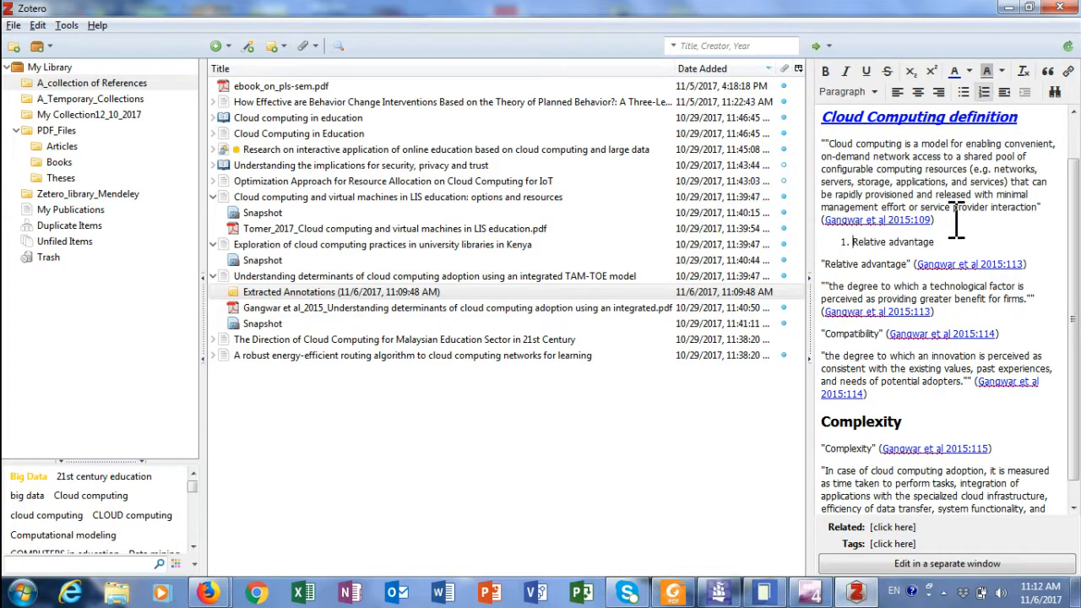
left_click(823, 420)
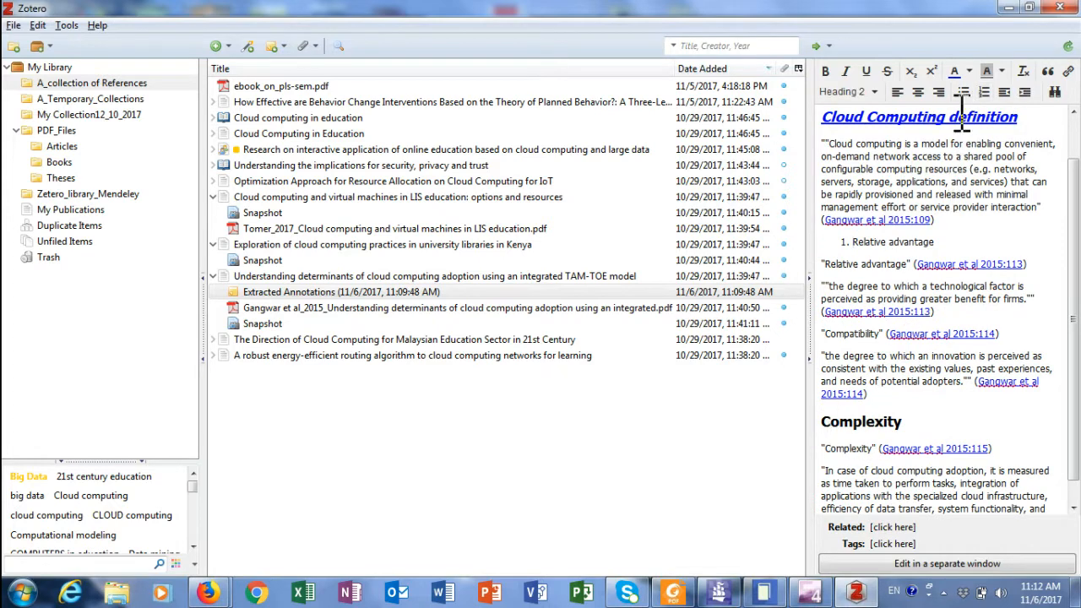
left_click(986, 94)
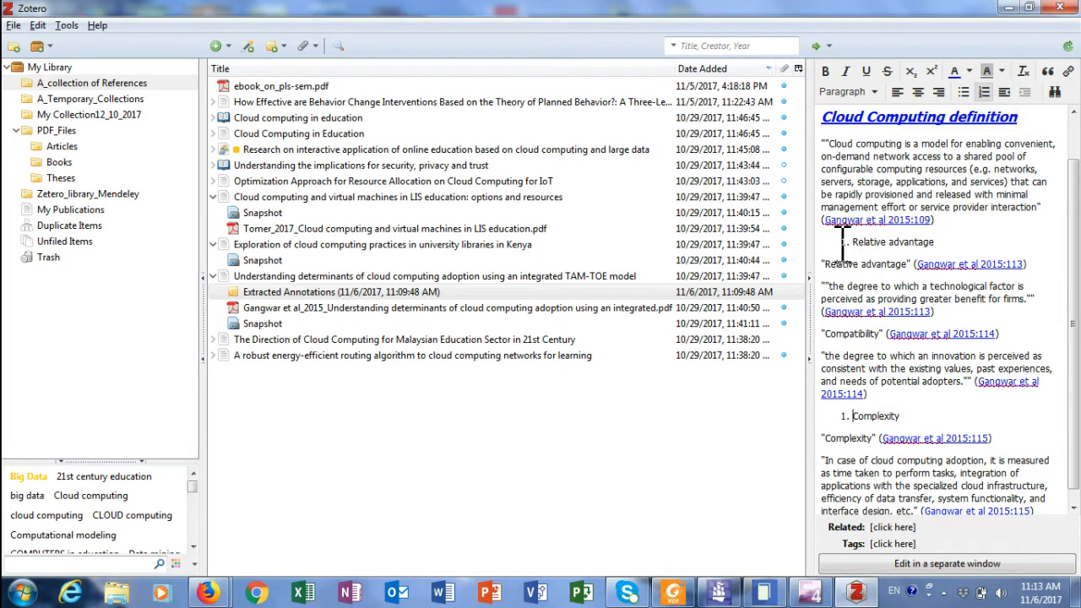
Remove the list numbering from the "Relative advantage" line and reapply it.
left_click_drag(847, 242, 953, 240)
left_click(985, 92)
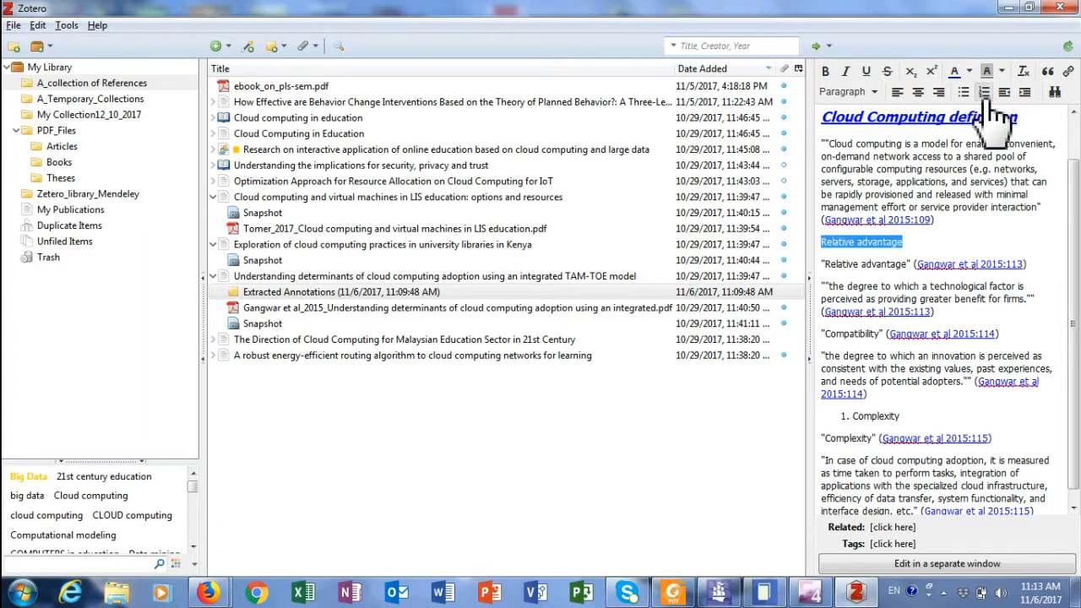
left_click(984, 95)
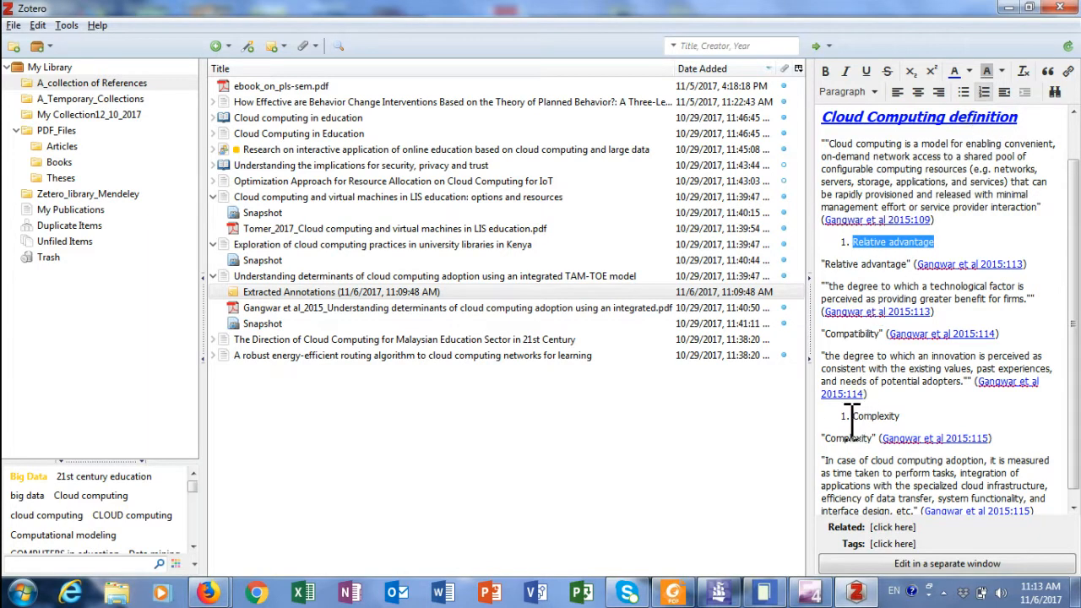
Try switching the "Complexity" line between no list, numbered and bulleted formats, and return it to a numbered list.
left_click_drag(847, 416, 910, 415)
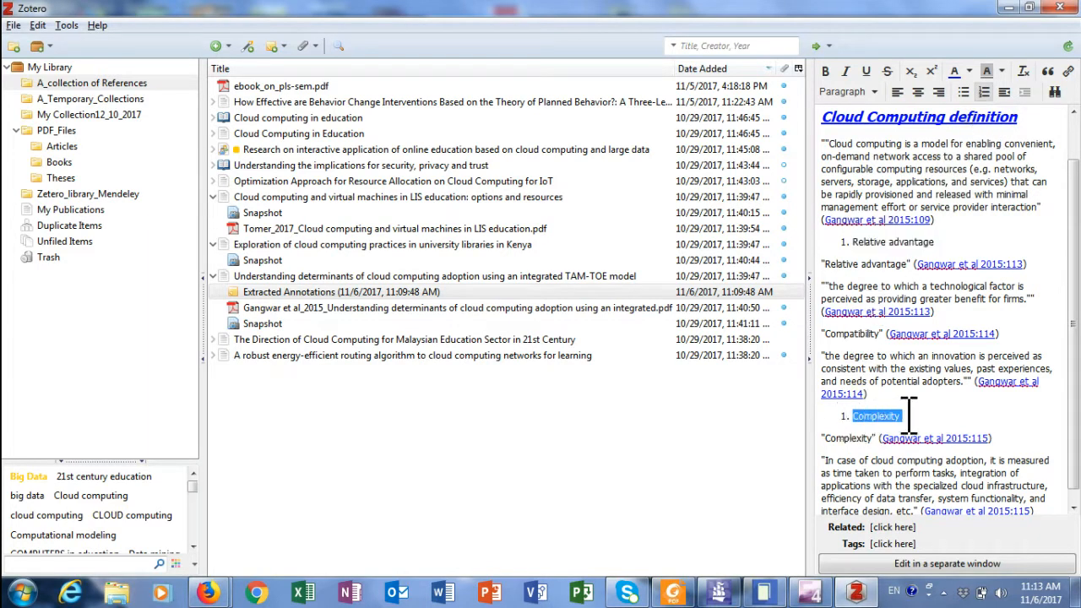
left_click(984, 92)
left_click(985, 93)
left_click(984, 93)
left_click(985, 93)
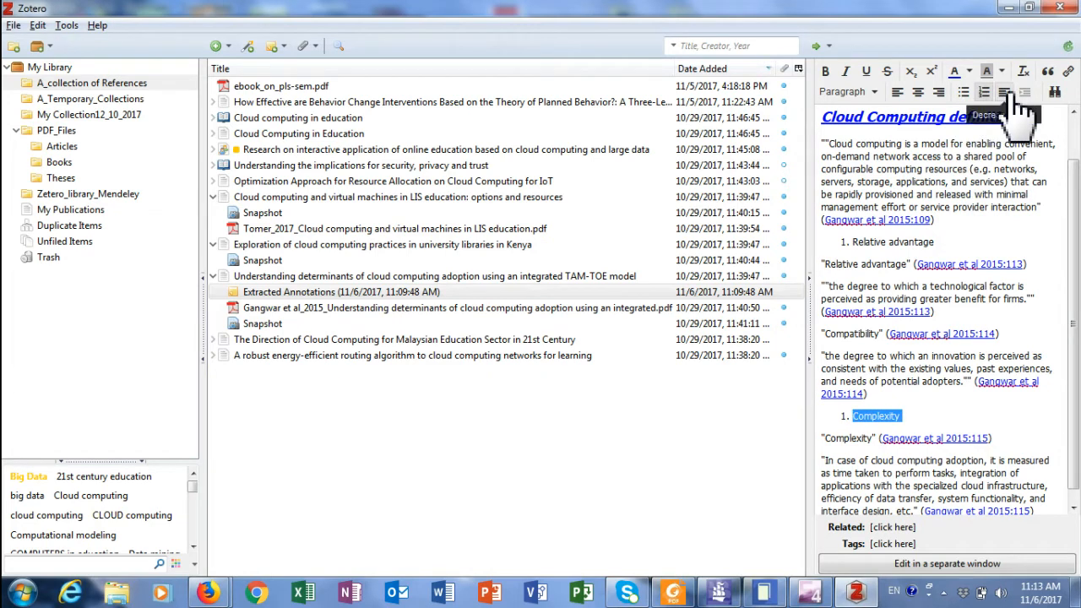
left_click(965, 93)
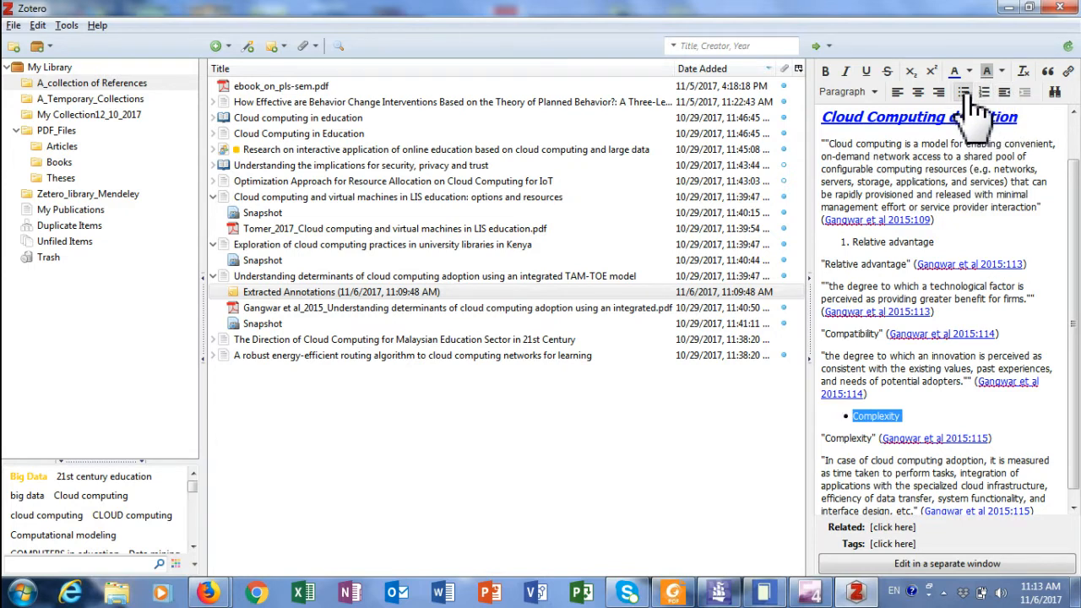
left_click(971, 95)
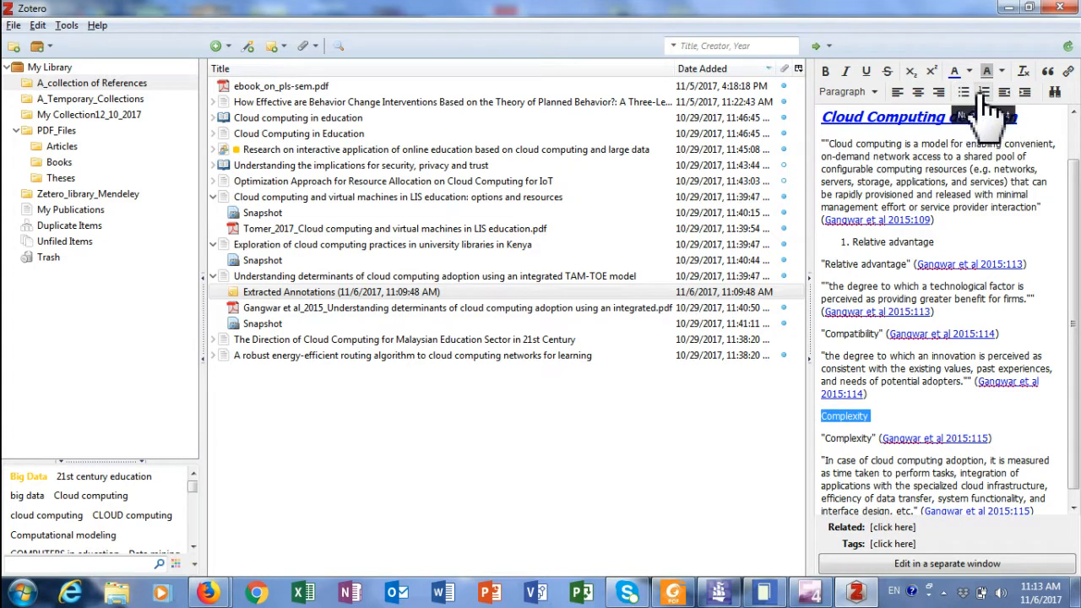
left_click(984, 93)
Replace the automatic list numbering on the "Complexity" line with a manually entered "2." on its own line.
right_click(884, 415)
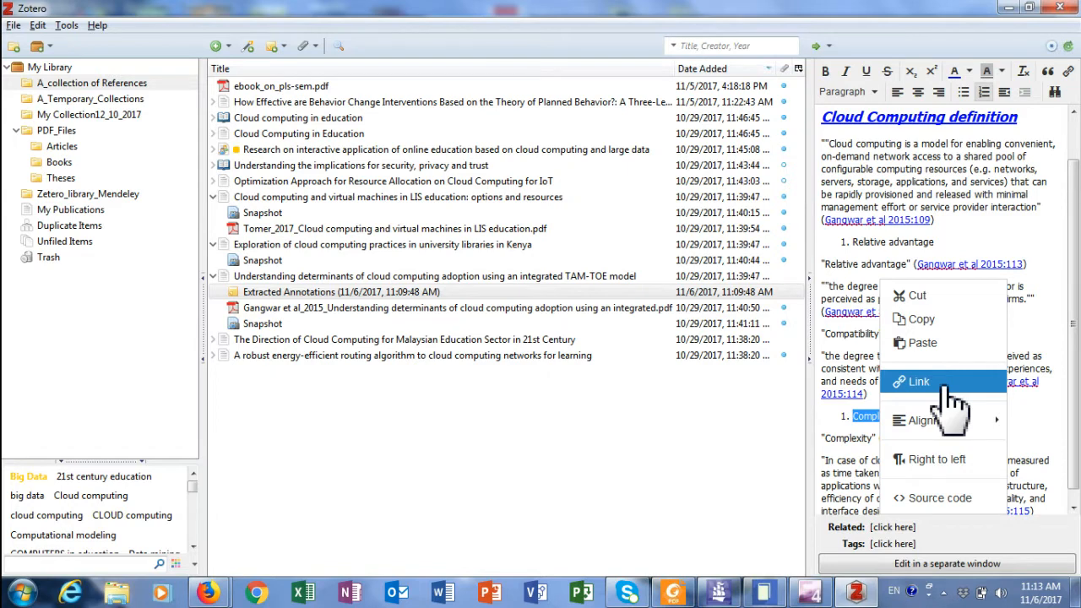
mouse_move(962, 420)
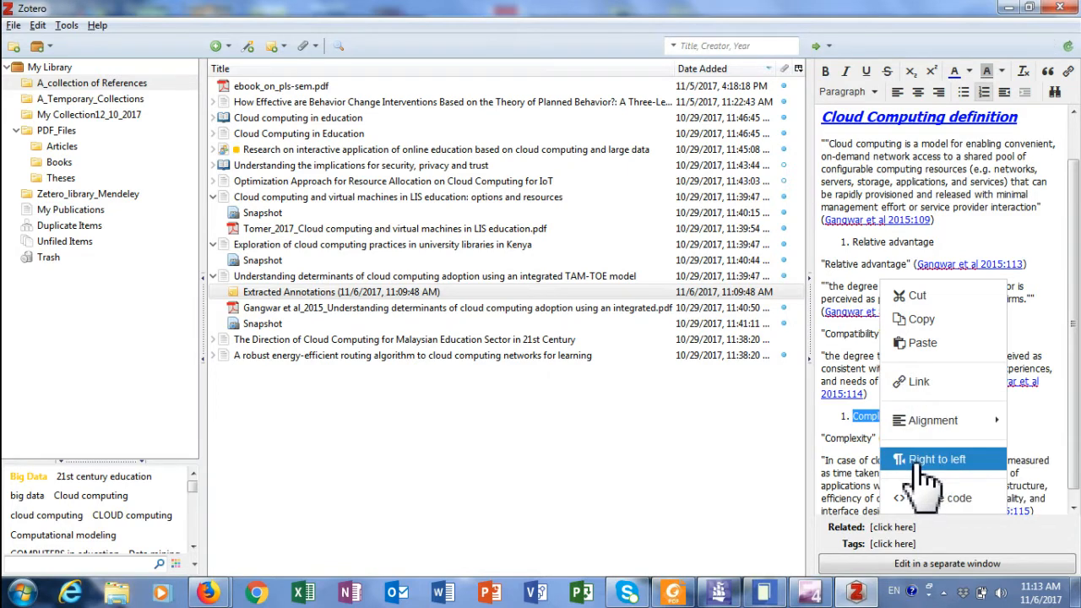
left_click(854, 422)
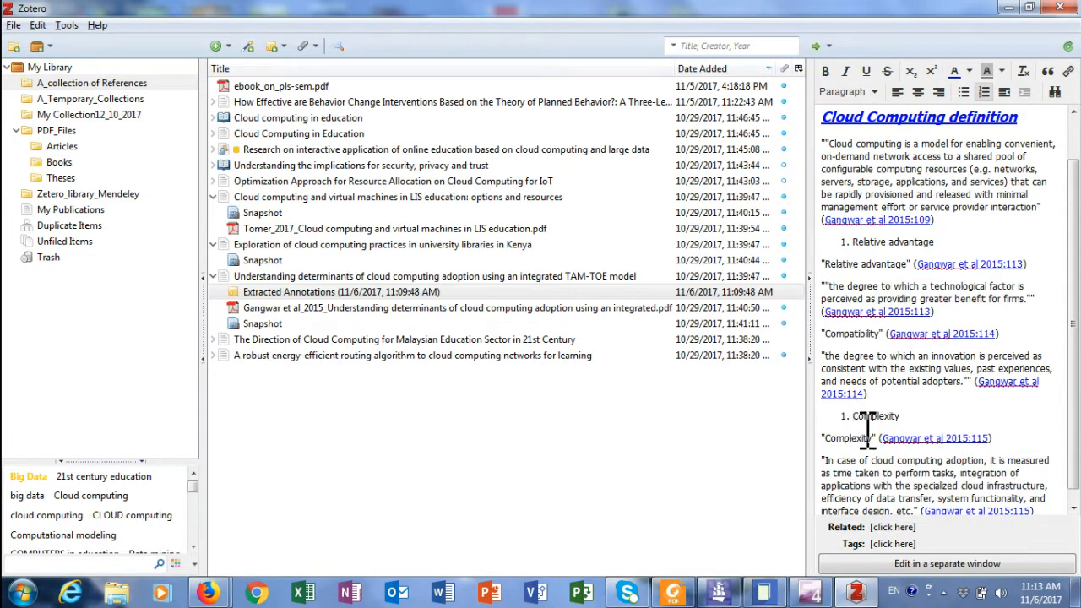
key("BackSpace")
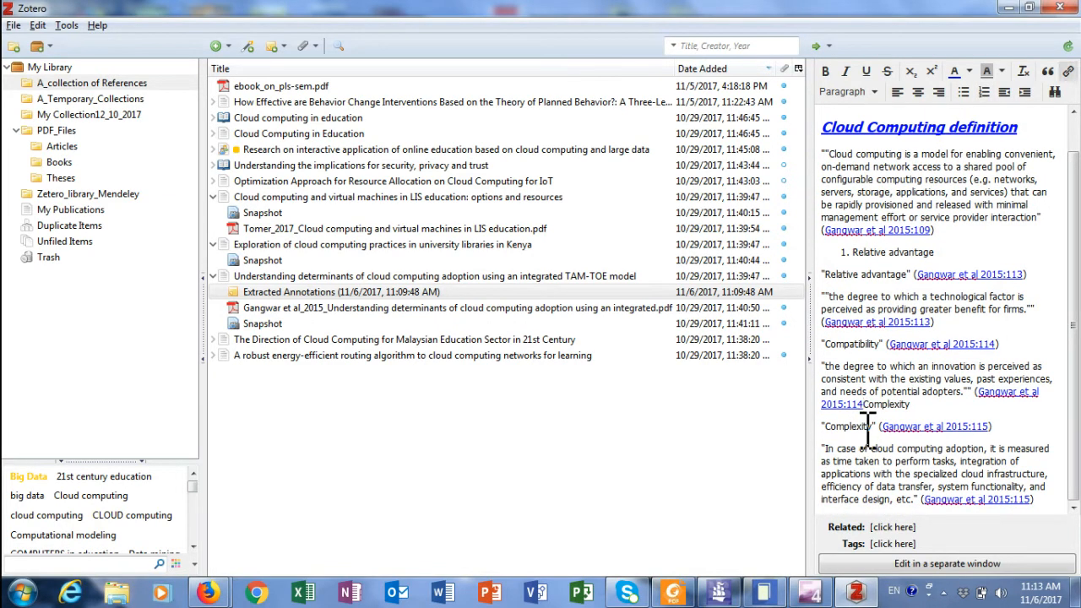
key("Return")
type("2.")
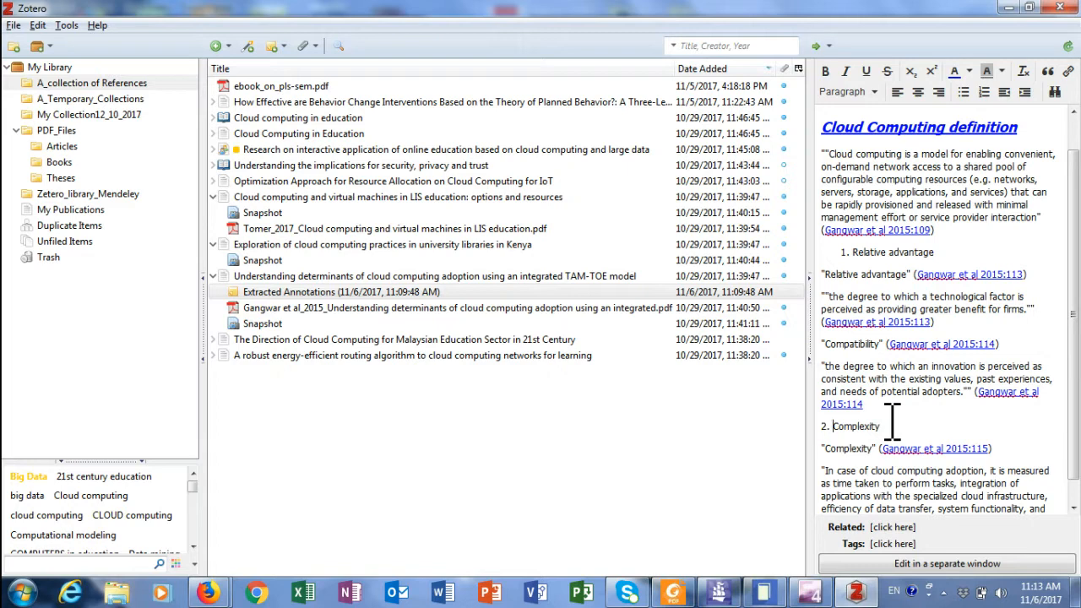
Insert a blank line between the quoted cloud computing definition and the numbered "Relative advantage" line.
left_click(925, 252)
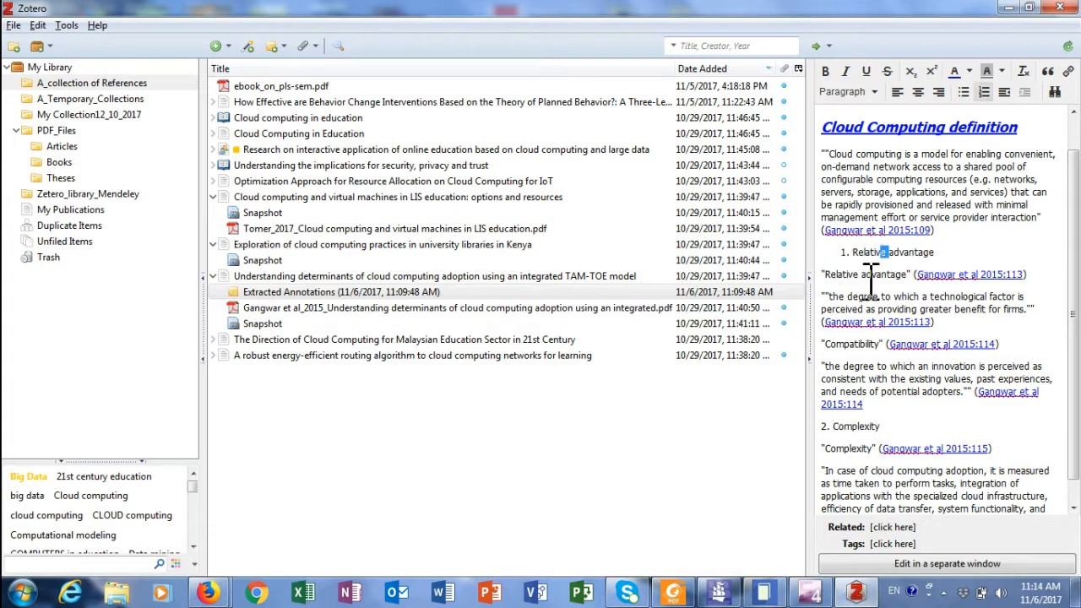
left_click(857, 177)
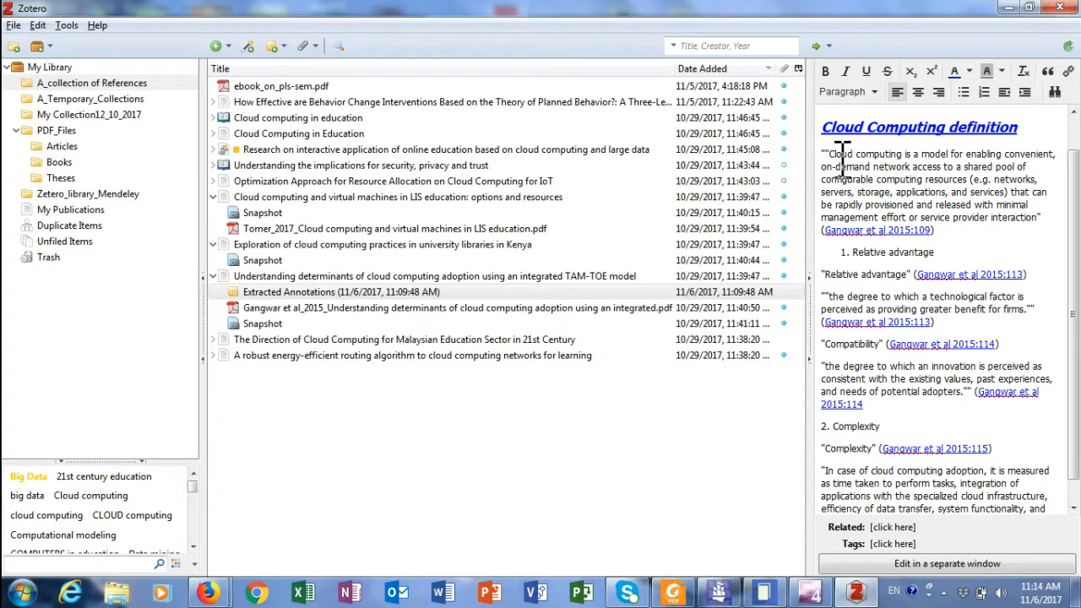
left_click_drag(828, 155, 990, 200)
left_click_drag(1013, 211, 981, 239)
left_click(981, 239)
key("Return")
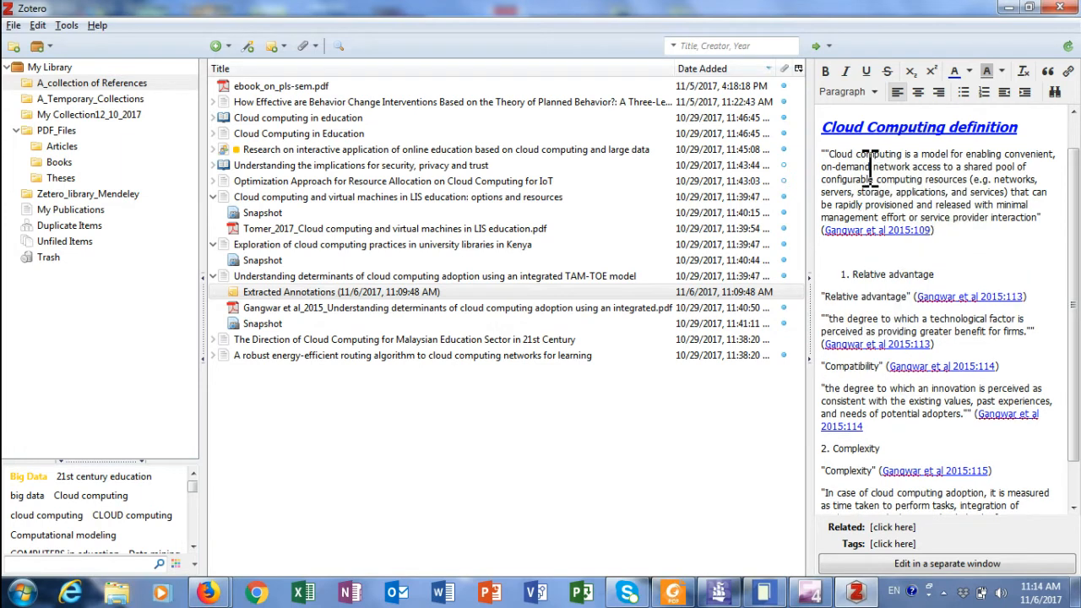
left_click_drag(864, 166, 962, 221)
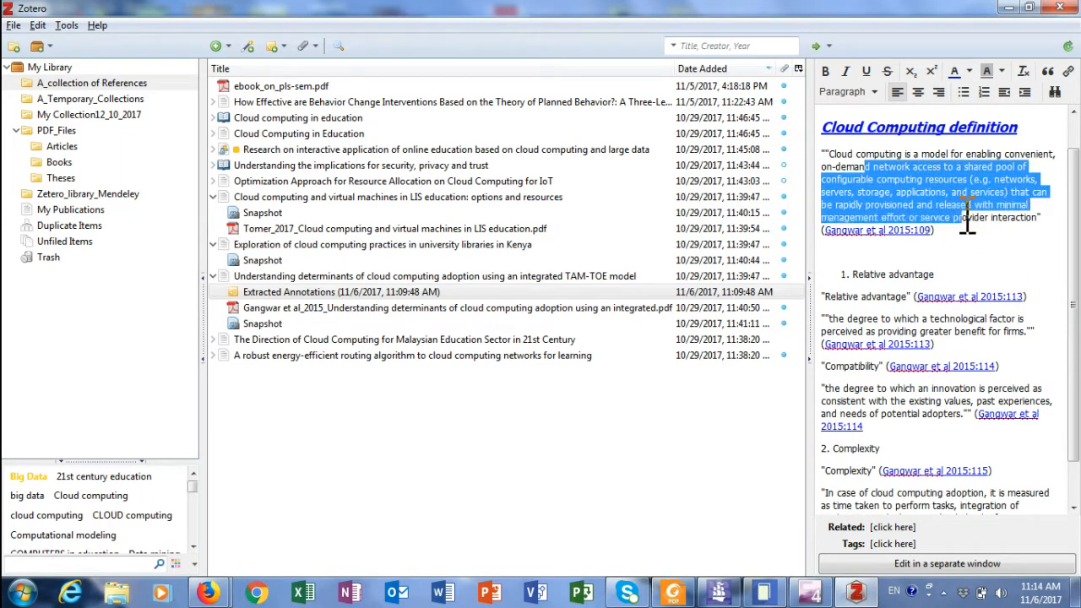
left_click(882, 249)
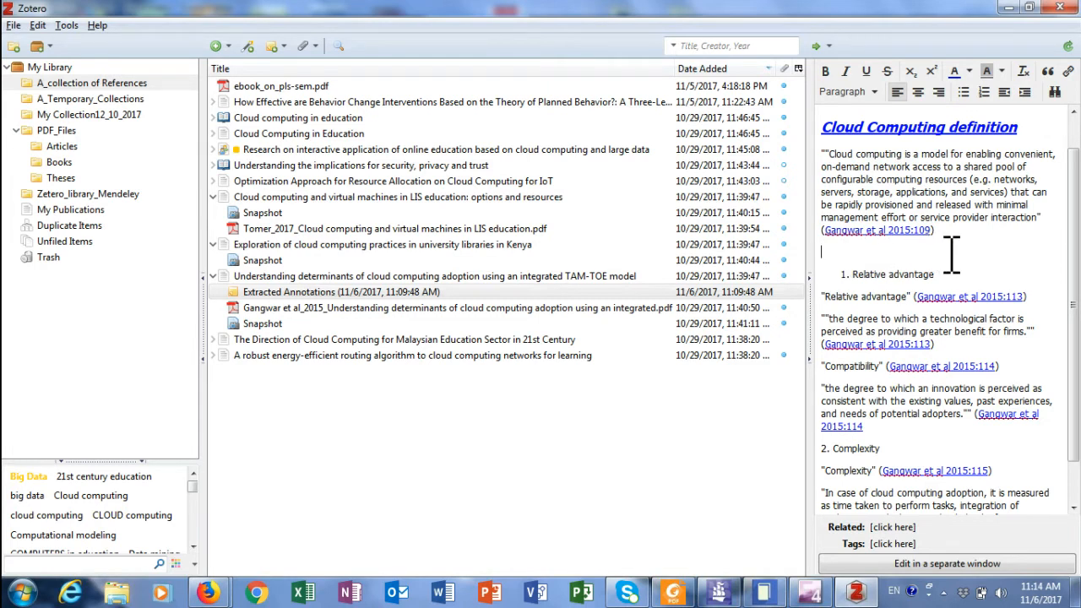
Review the whole extracted annotations note, view it in a separate window, and close that window.
scroll(951, 254, "down", 1)
scroll(952, 253, "up", 2)
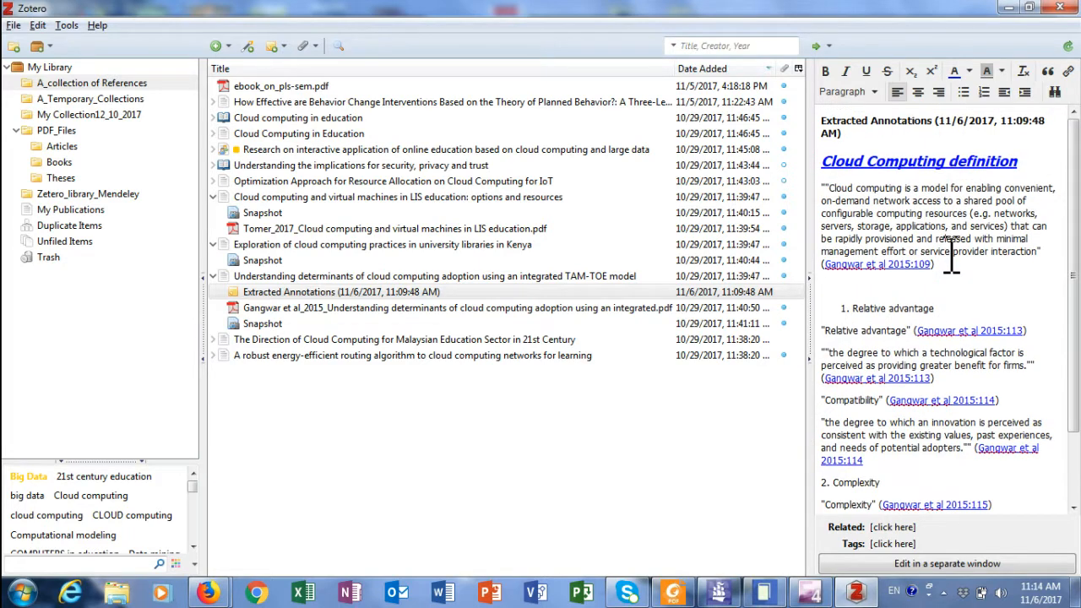
scroll(952, 253, "down", 2)
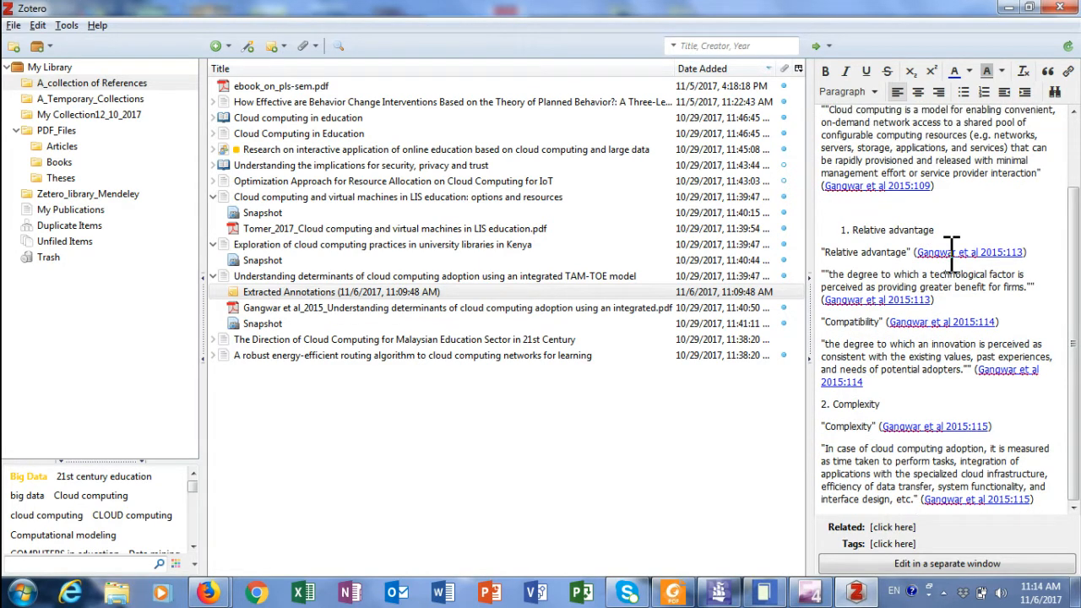
scroll(951, 254, "up", 2)
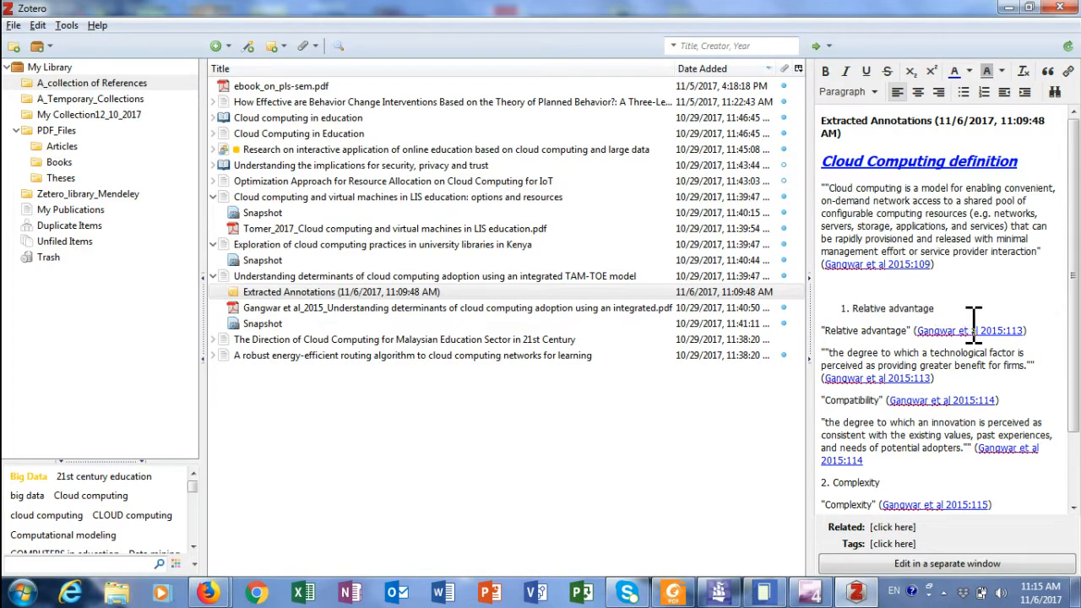
left_click(940, 565)
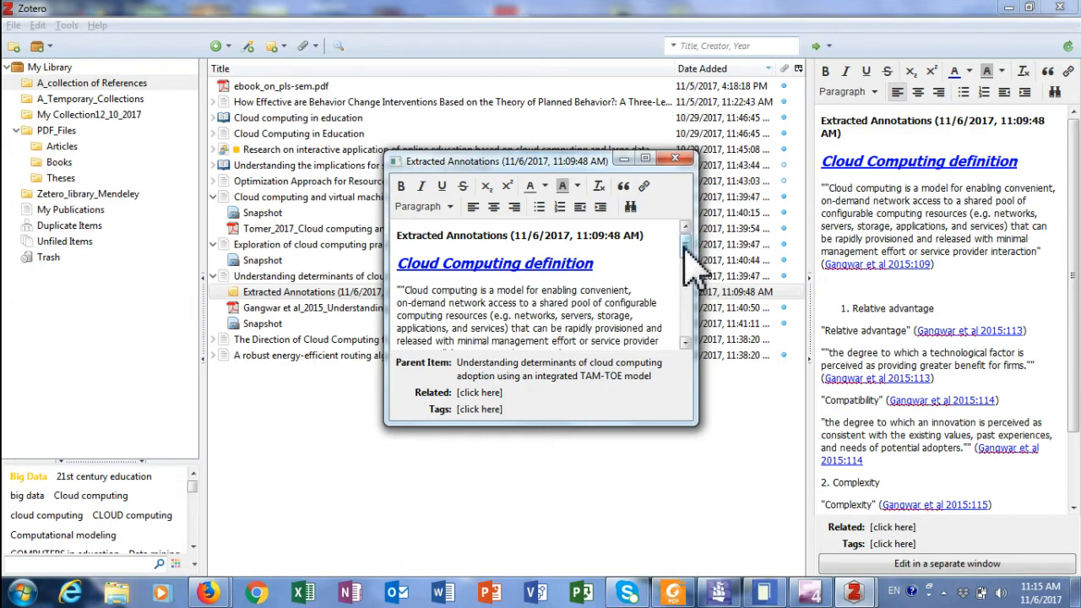
mouse_move(685, 247)
left_mouse_down()
mouse_move(687, 332)
mouse_move(642, 322)
mouse_move(700, 261)
left_mouse_up()
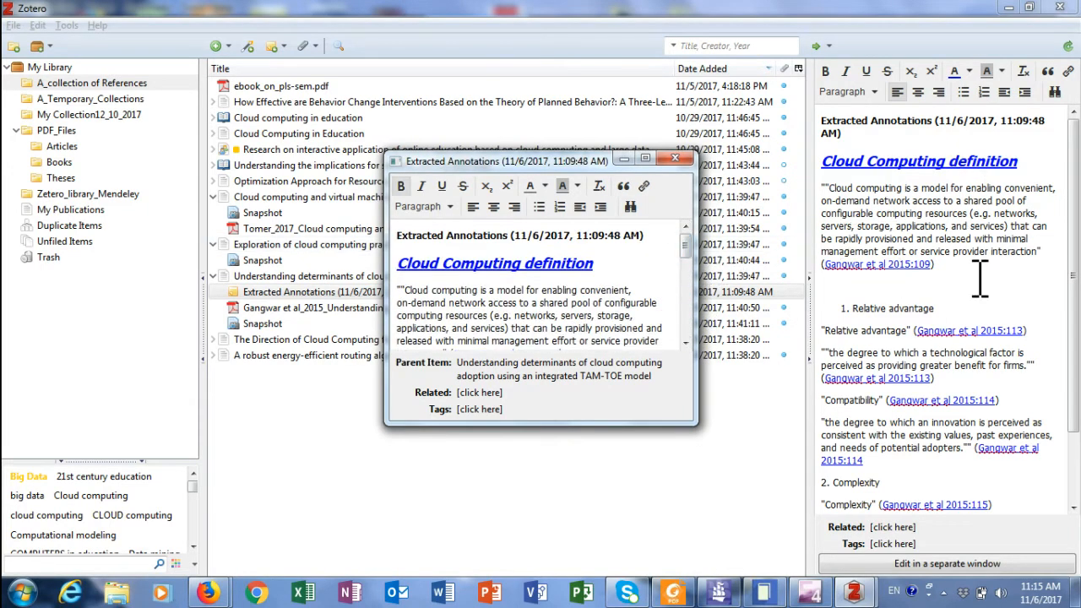
left_click(676, 160)
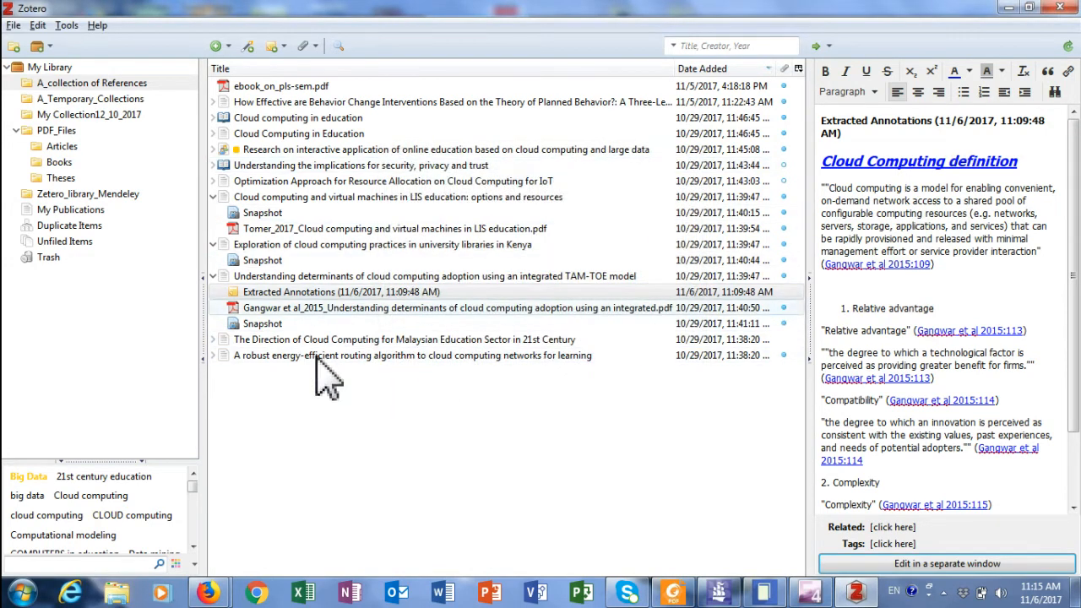
left_click(1075, 500)
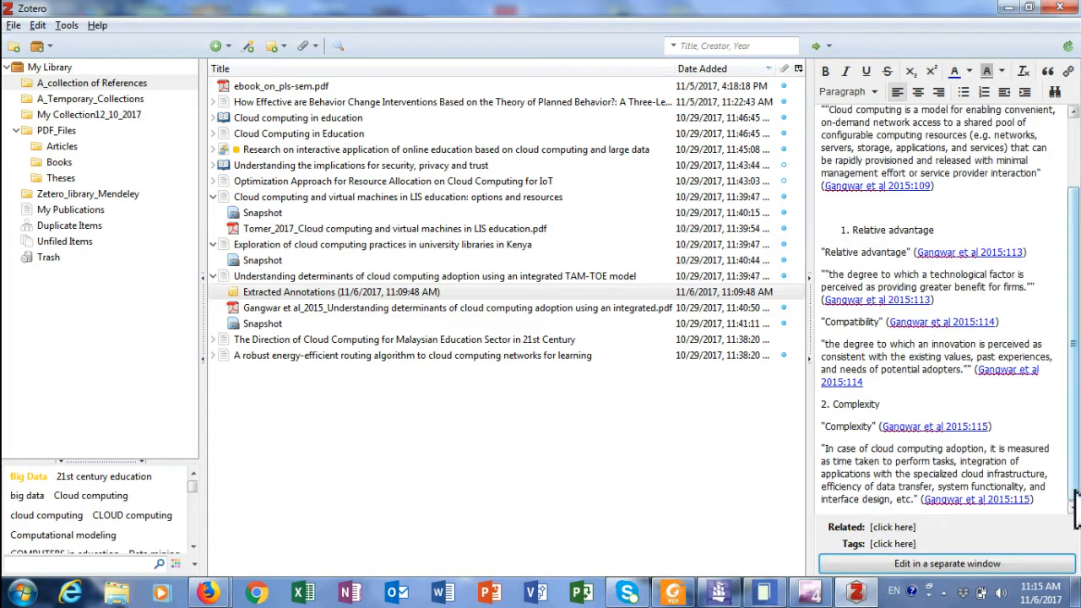
Open the Add-ons Manager and display its options for updating and installing add-ons.
left_click(66, 26)
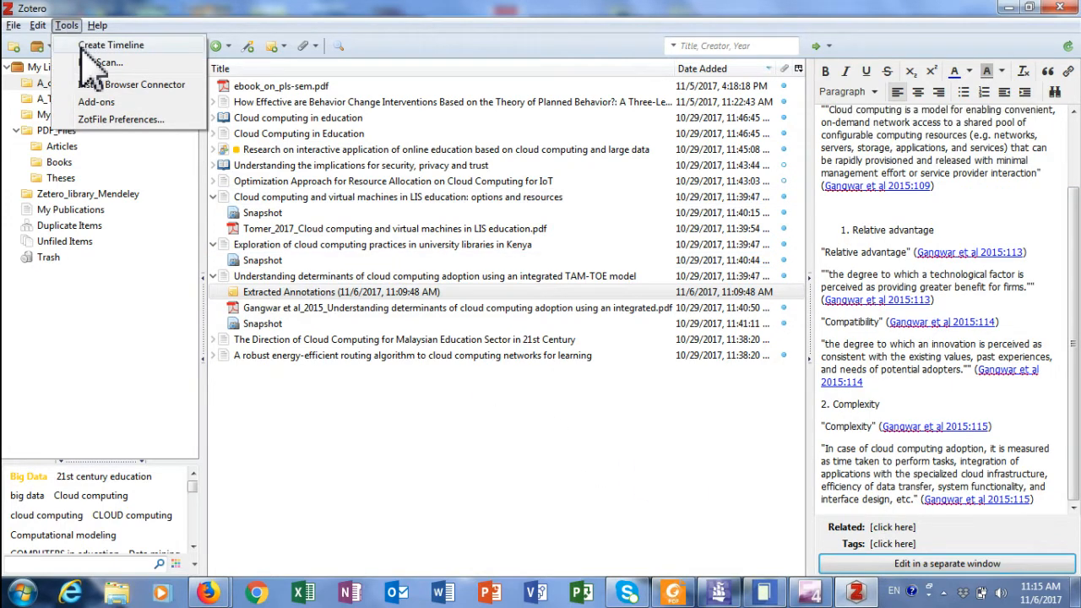
left_click(99, 102)
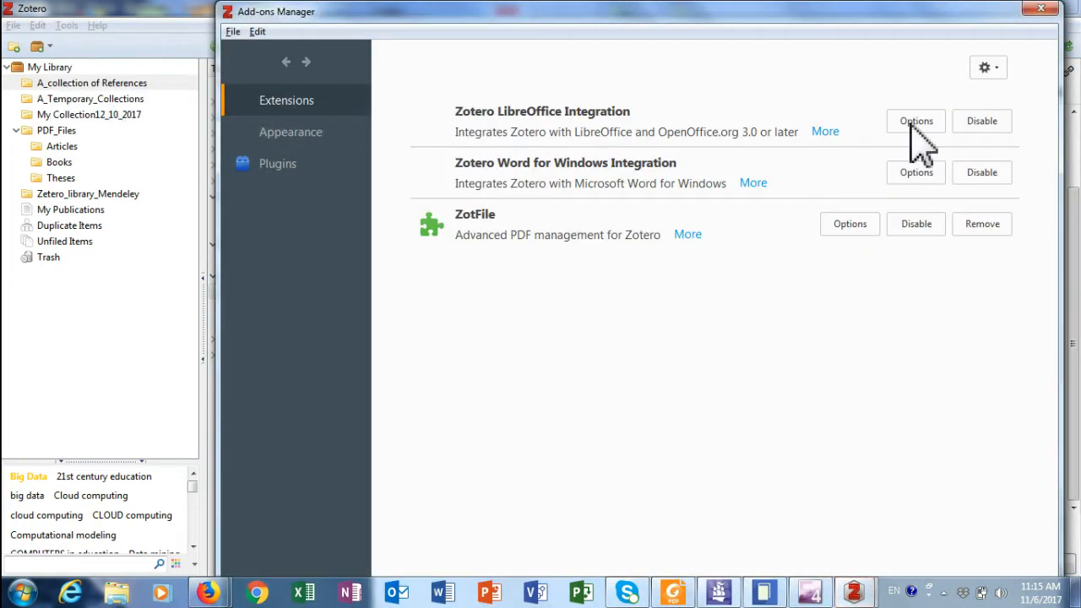
left_click(987, 68)
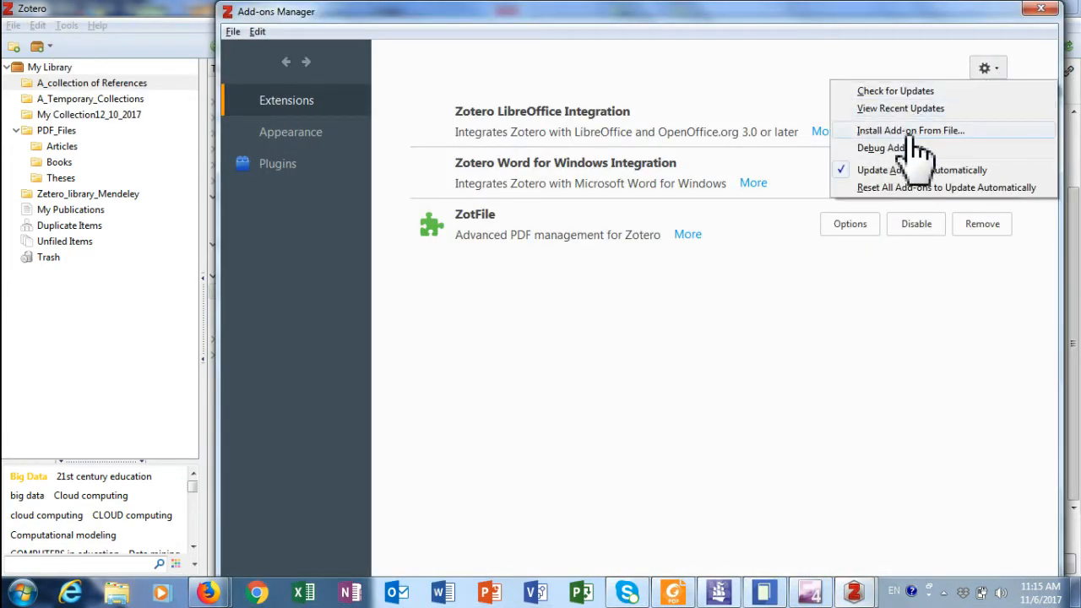
Close the Add-ons Manager and display the attachment management commands, including Extract Annotations, for the TAM-TOE cloud computing adoption article's PDF.
left_click(1041, 9)
left_click(1040, 9)
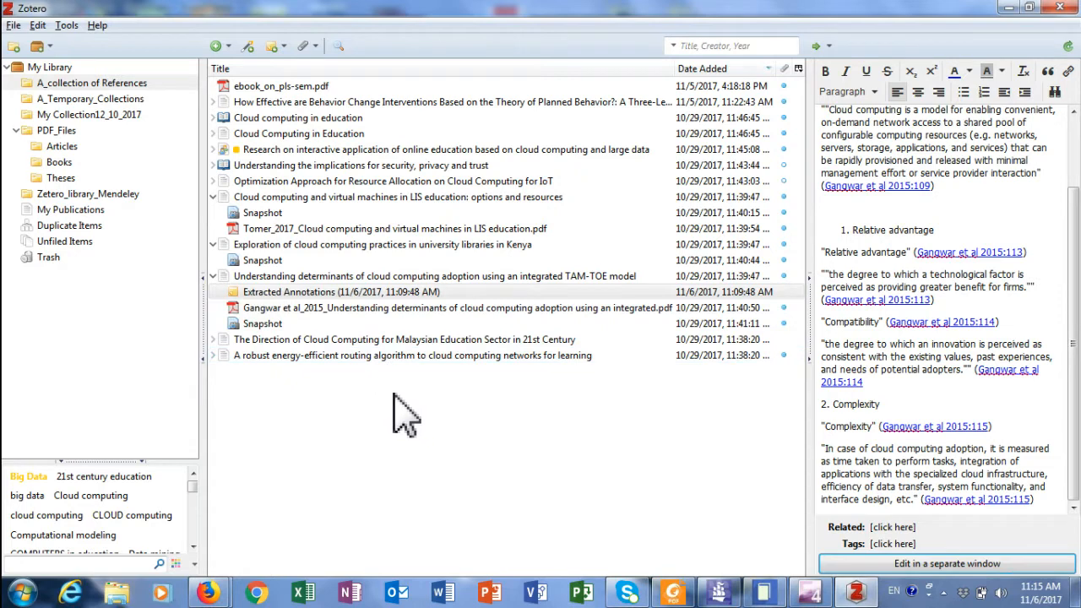
left_click(355, 308)
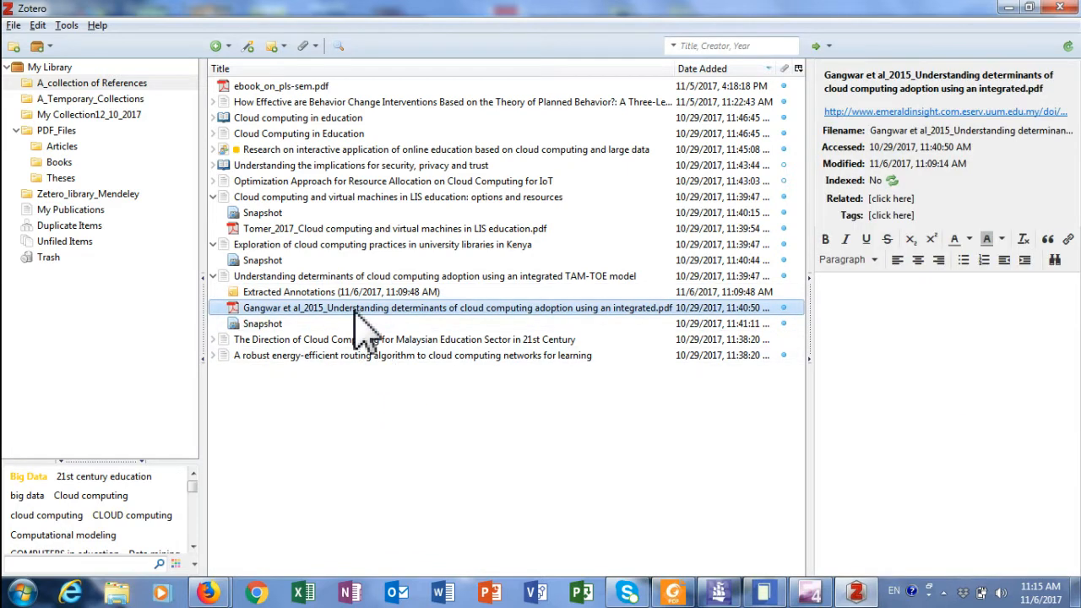
right_click(354, 309)
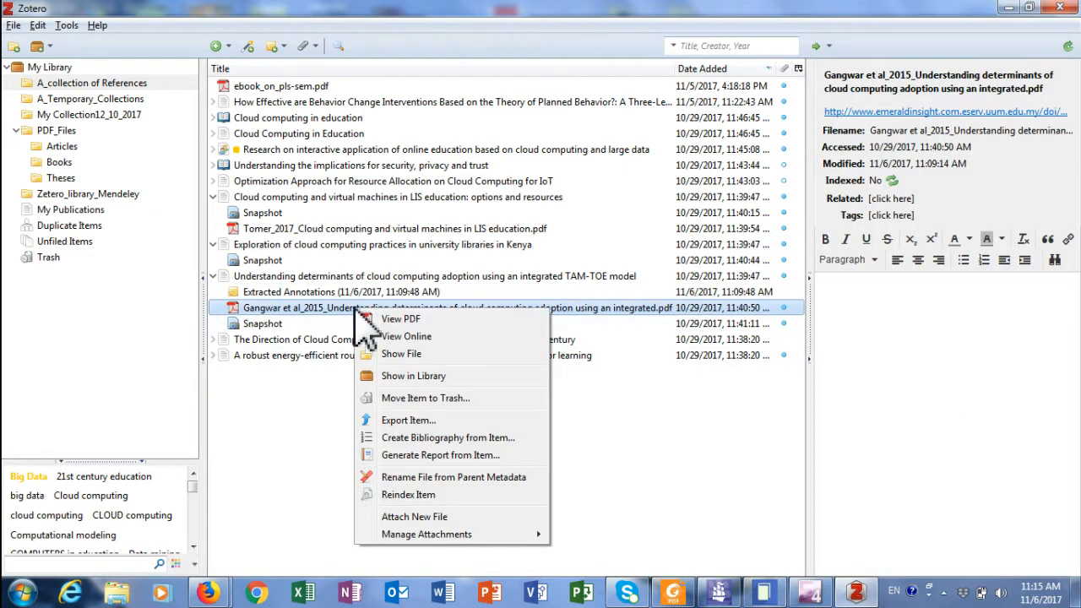
mouse_move(407, 537)
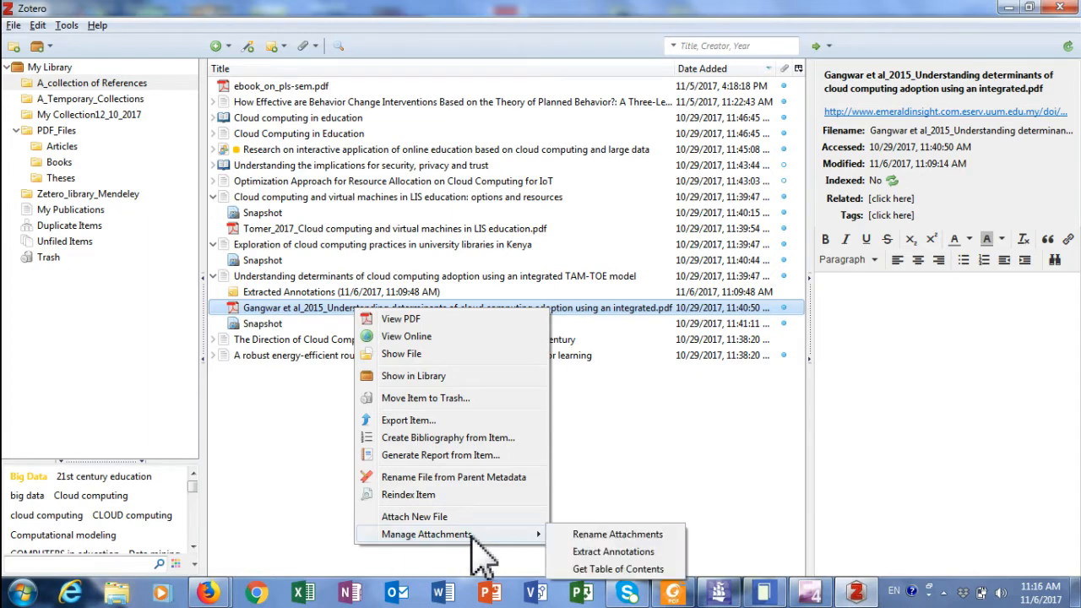
left_click(603, 553)
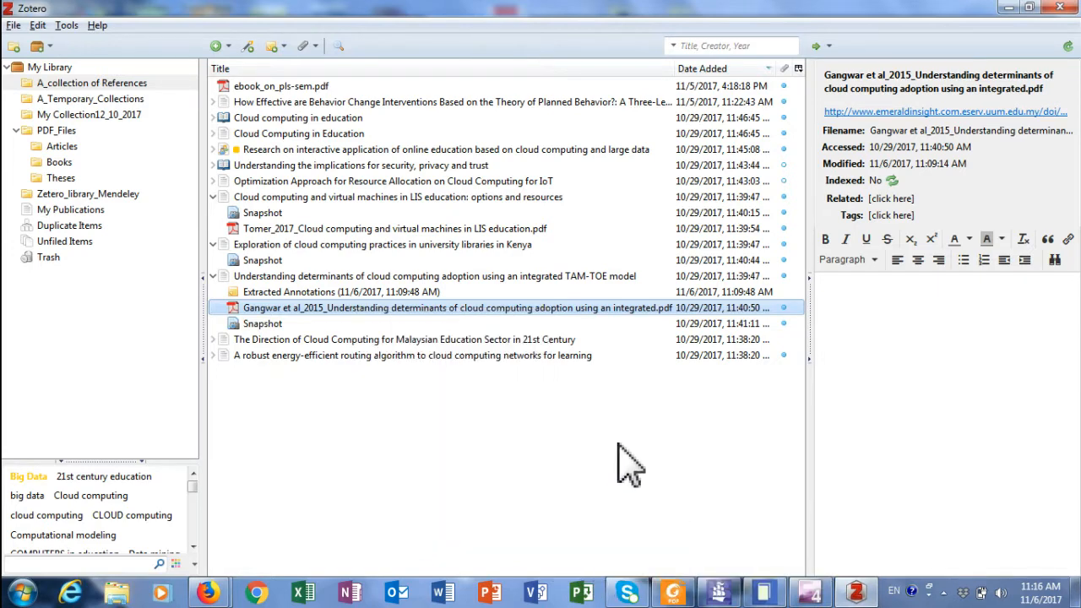
View the cloud computing adoption article's PDF in Foxit Reader through page 4, close the document, and return to Zotero.
double_click(391, 312)
scroll(379, 366, "down", 10)
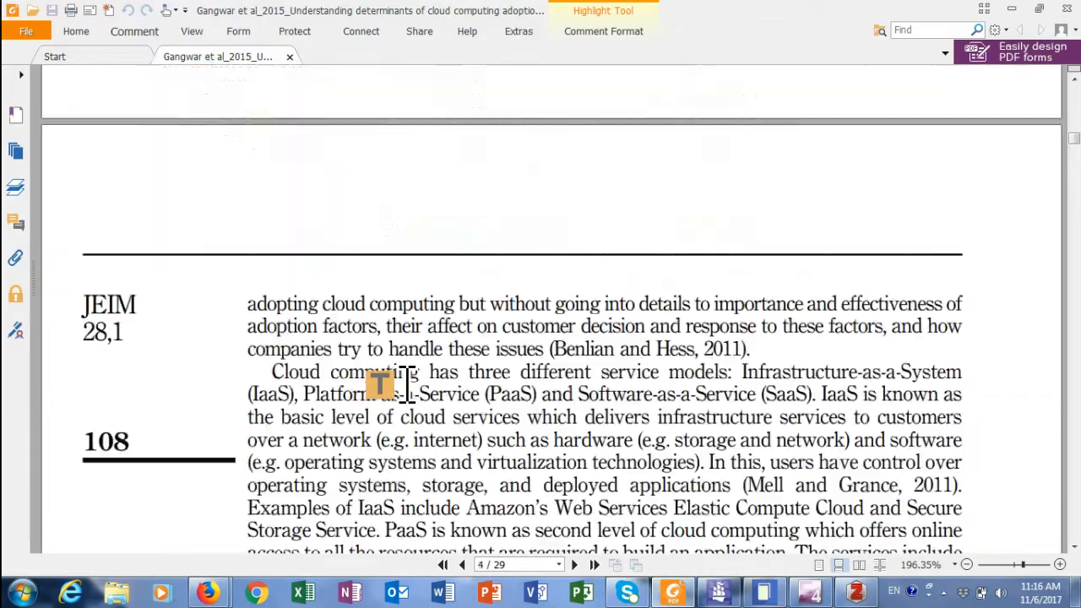
scroll(406, 385, "down", 3)
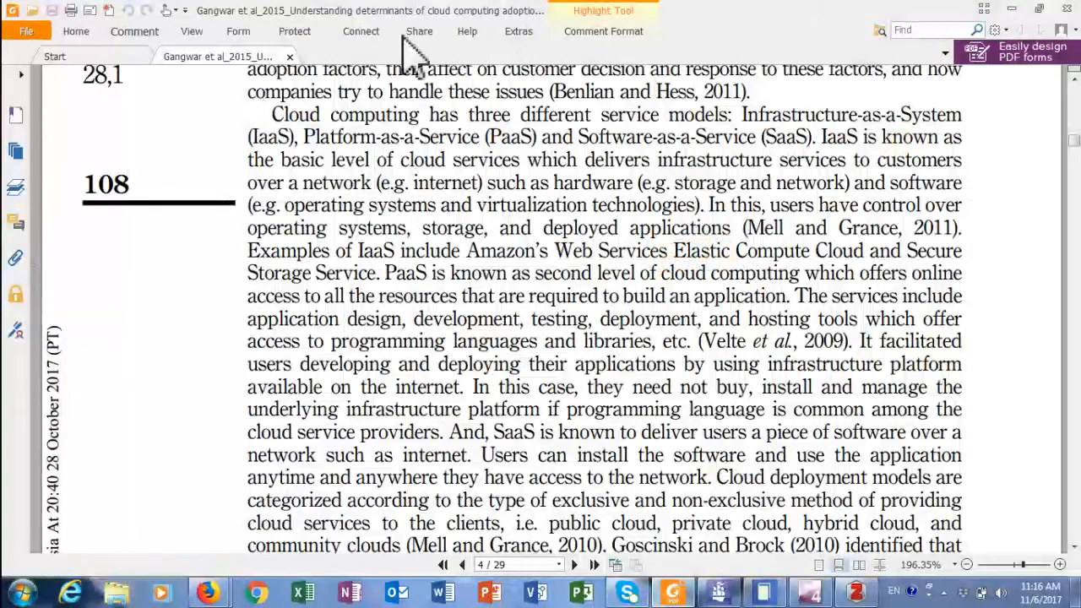
left_click(289, 58)
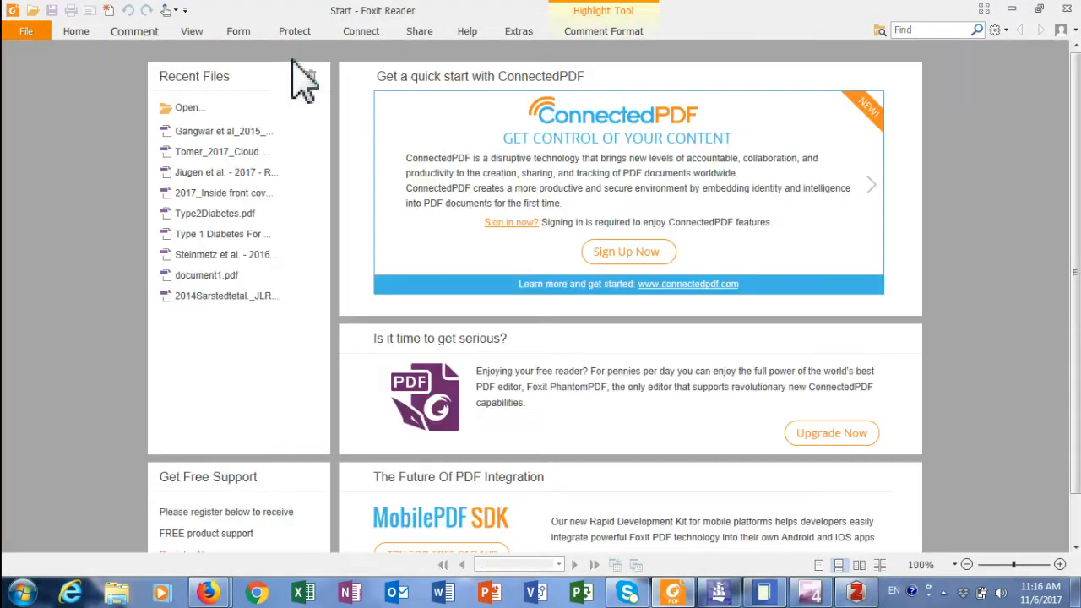
left_click(1012, 8)
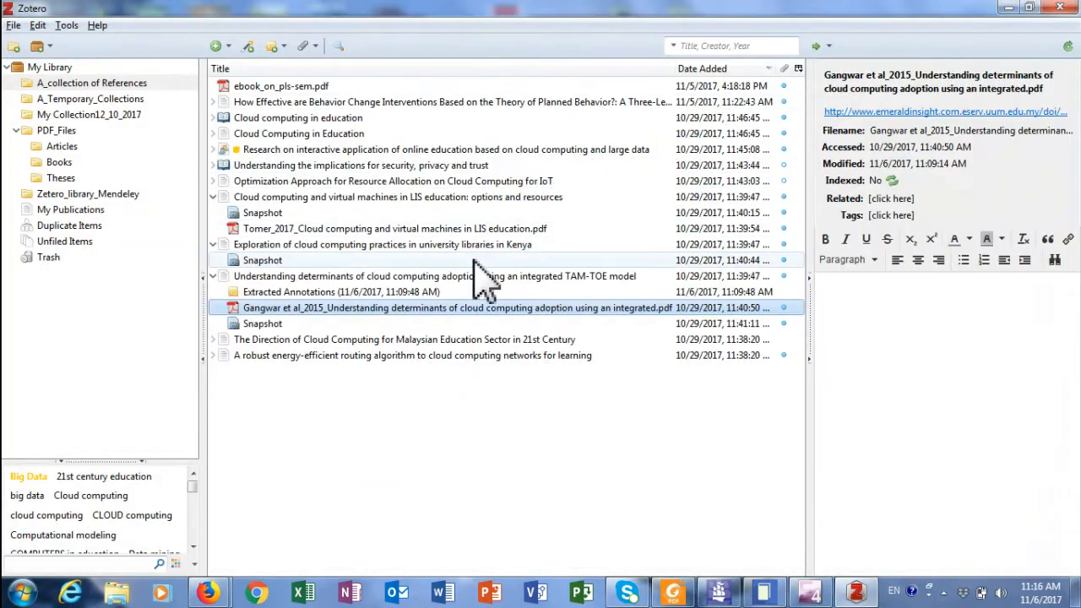
Show the extracted annotations note and inspect the page 113 citation link beside "Relative advantage".
left_click(333, 292)
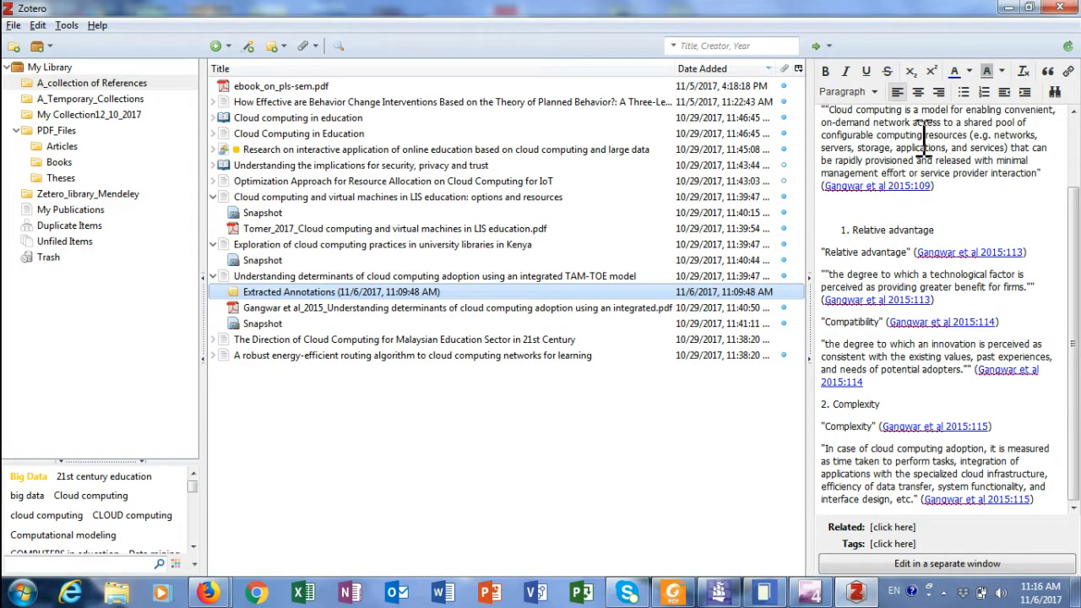
left_click(1018, 252)
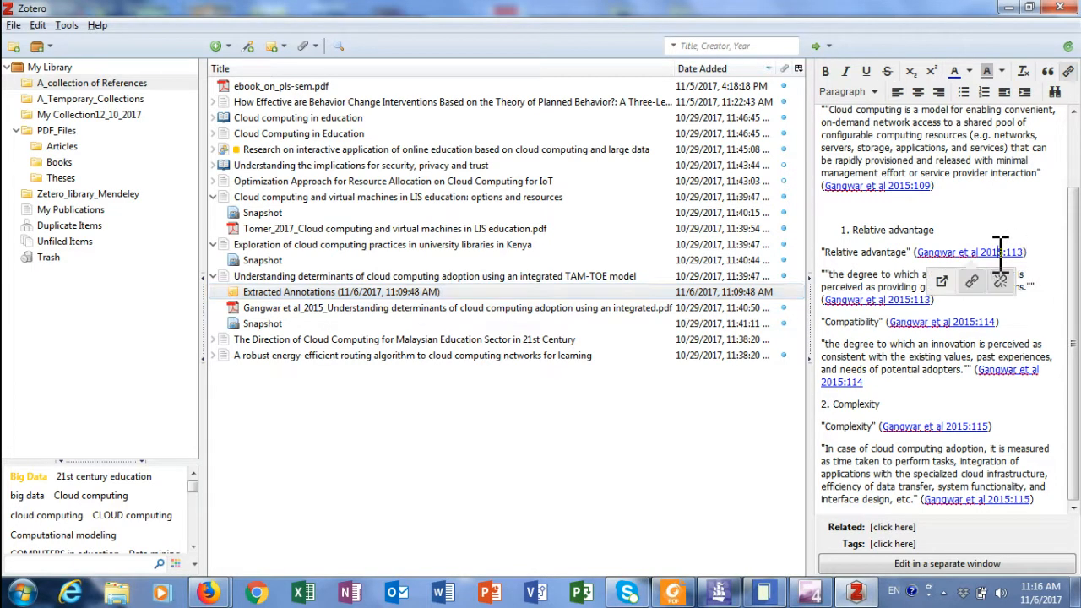
left_click(959, 223)
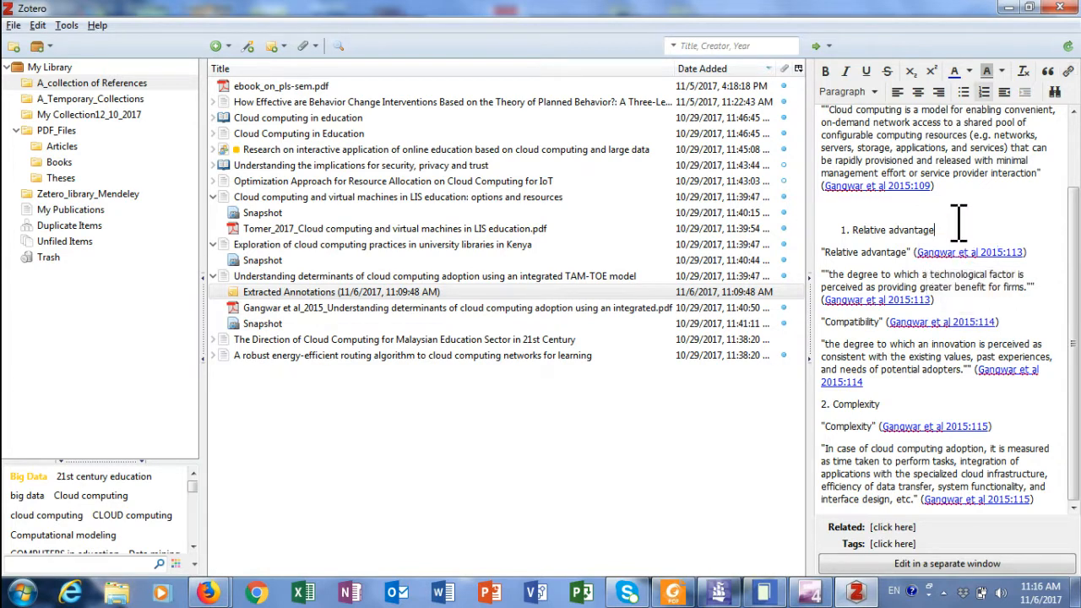